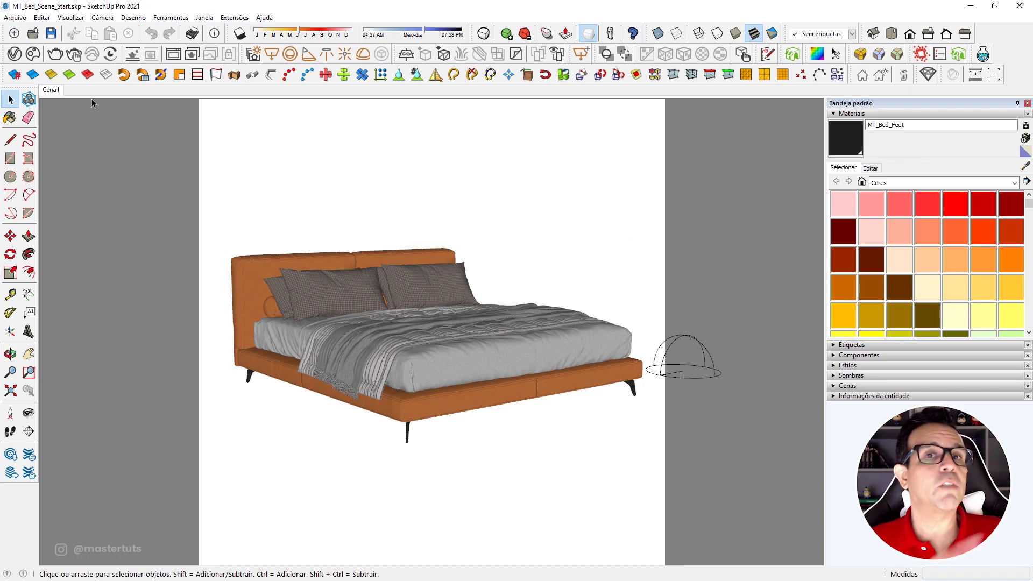
Step: Close the V-Ray Asset Editor and select the bed group
{"action": "left_click", "coordinate": [14, 54]}
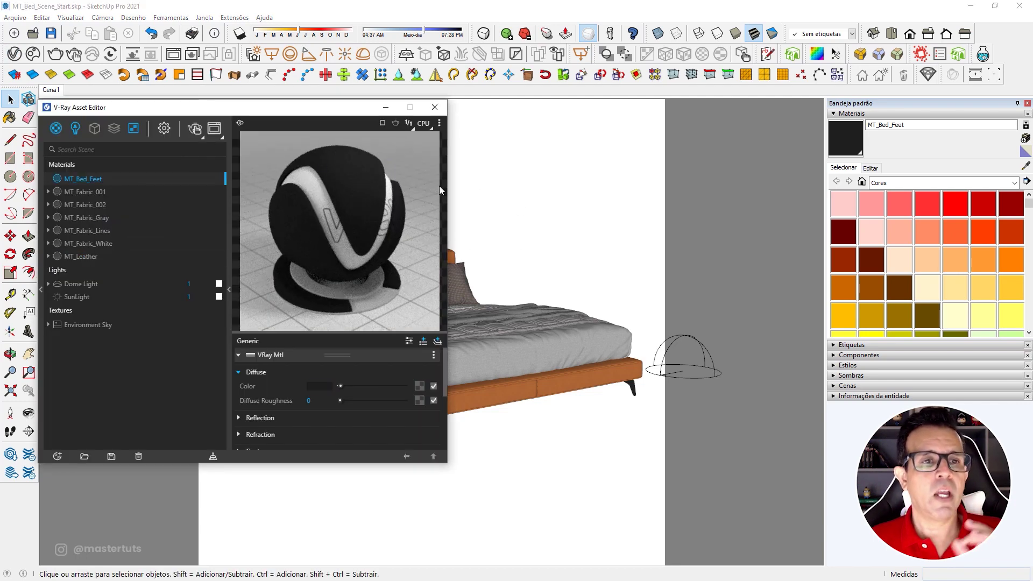
{"action": "left_click", "coordinate": [386, 107]}
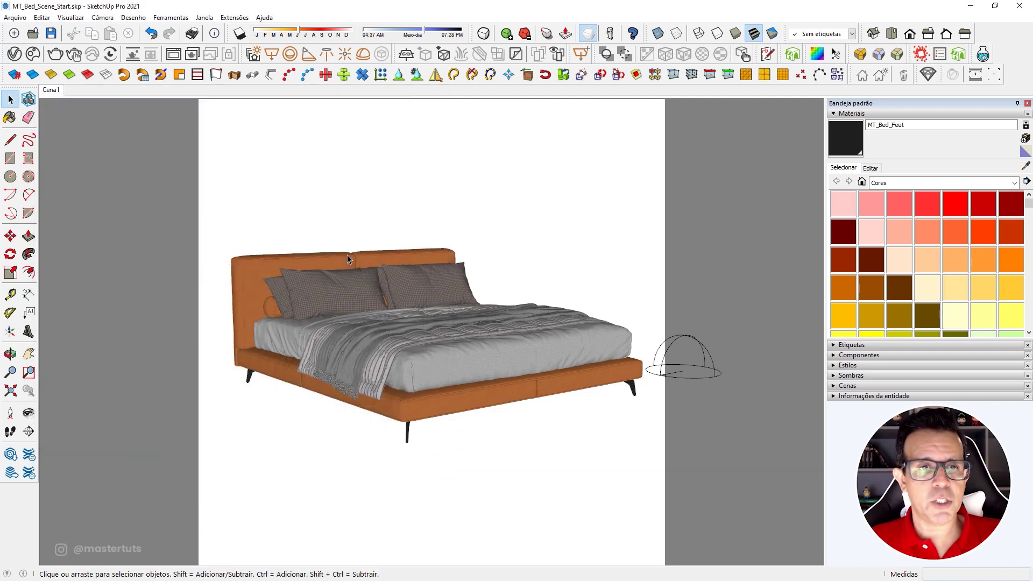
{"action": "left_click", "coordinate": [347, 259]}
{"action": "middle_click_drag", "start_coordinate": [347, 258], "coordinate": [425, 270]}
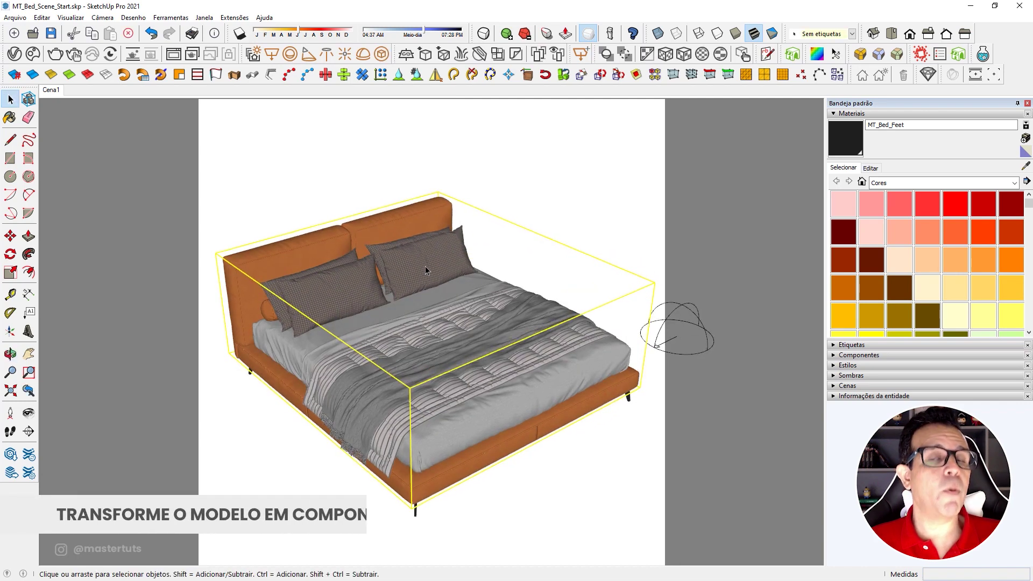
Step: Enter the bed group, orbit to a front view, and crossing-select all its parts
{"action": "double_click", "coordinate": [426, 269]}
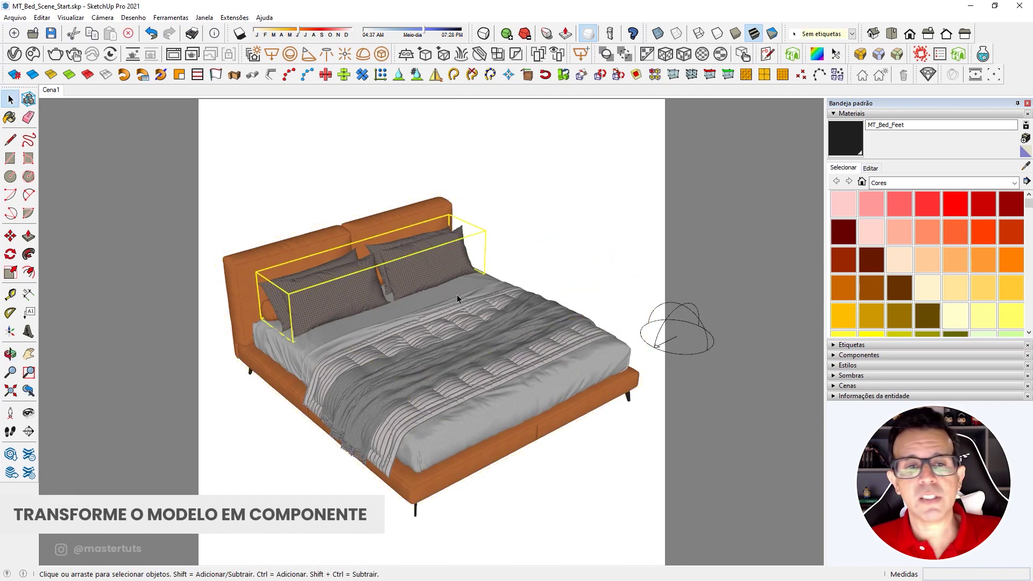
{"action": "scroll", "coordinate": [457, 295], "scroll_direction": "down", "scroll_amount": 2}
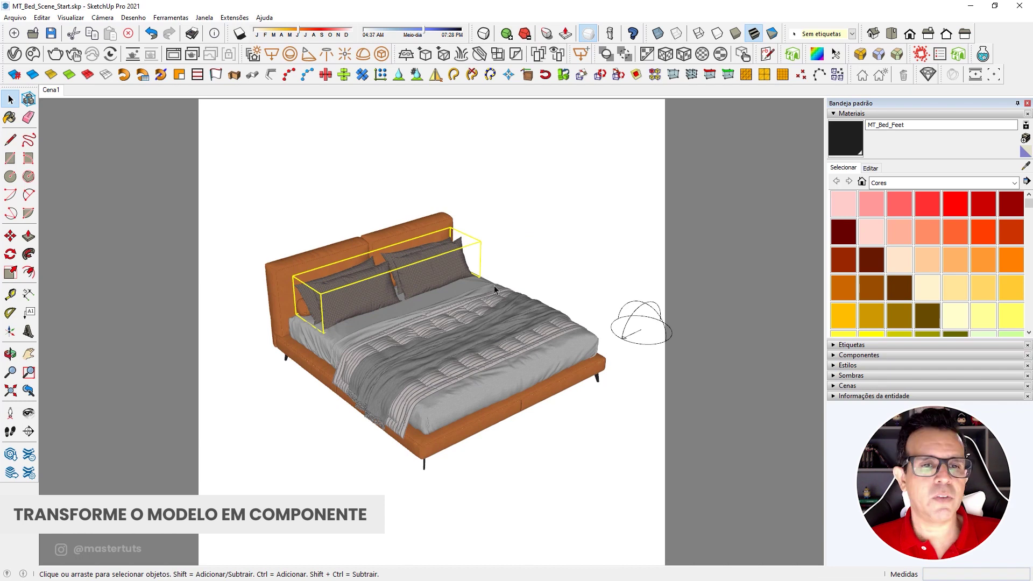
{"action": "middle_click_drag", "start_coordinate": [428, 270], "coordinate": [568, 226]}
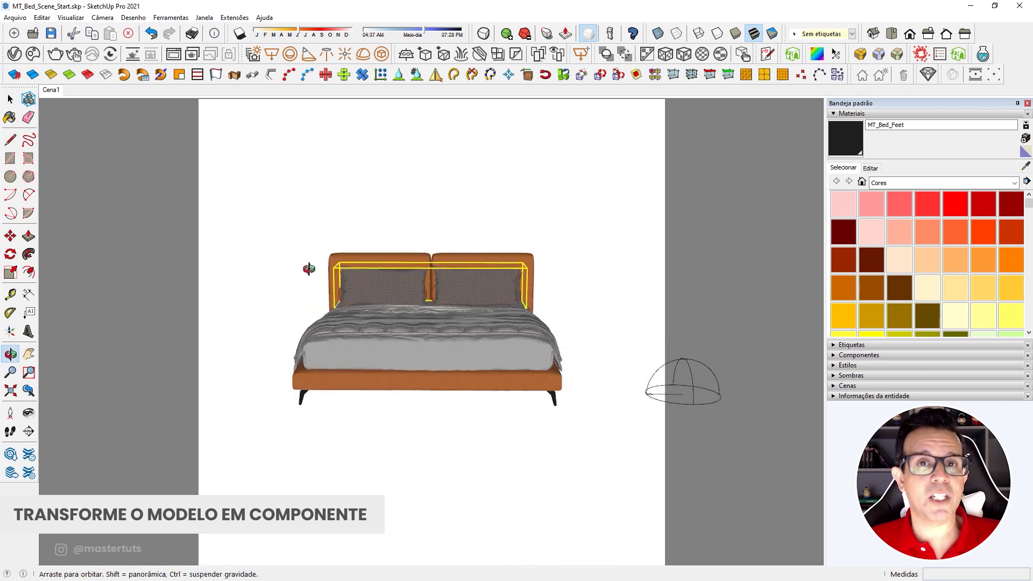
{"action": "left_click_drag", "start_coordinate": [581, 213], "coordinate": [245, 420]}
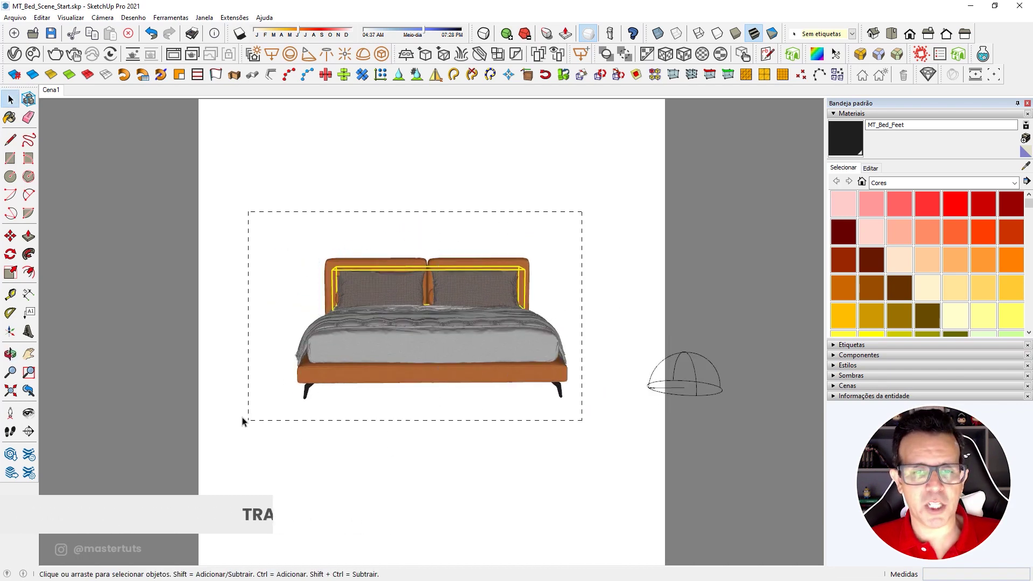
Step: Create a component from the selected bed parts with the definition name Bed_001
{"action": "right_click", "coordinate": [429, 347]}
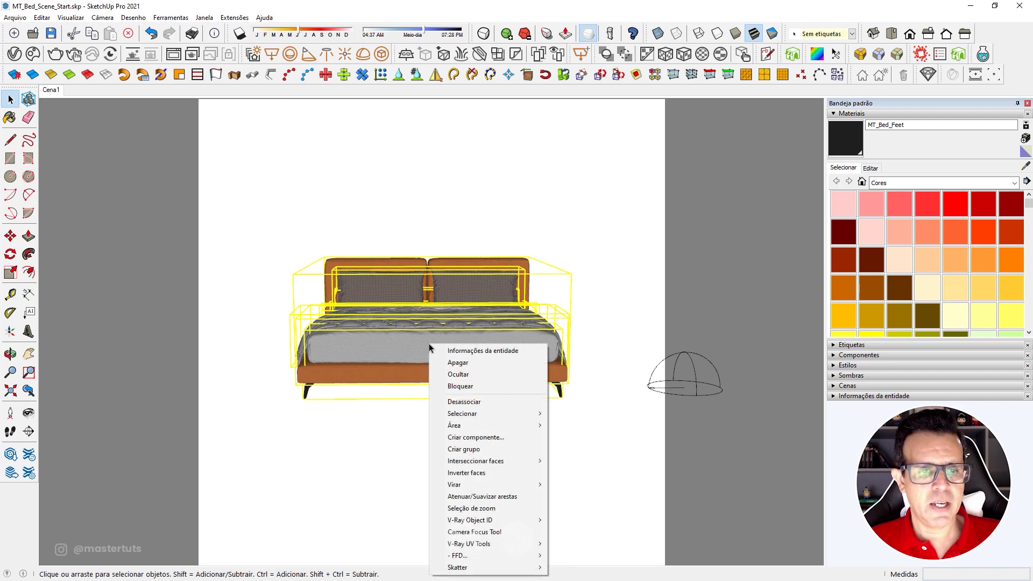
{"action": "left_click", "coordinate": [477, 438]}
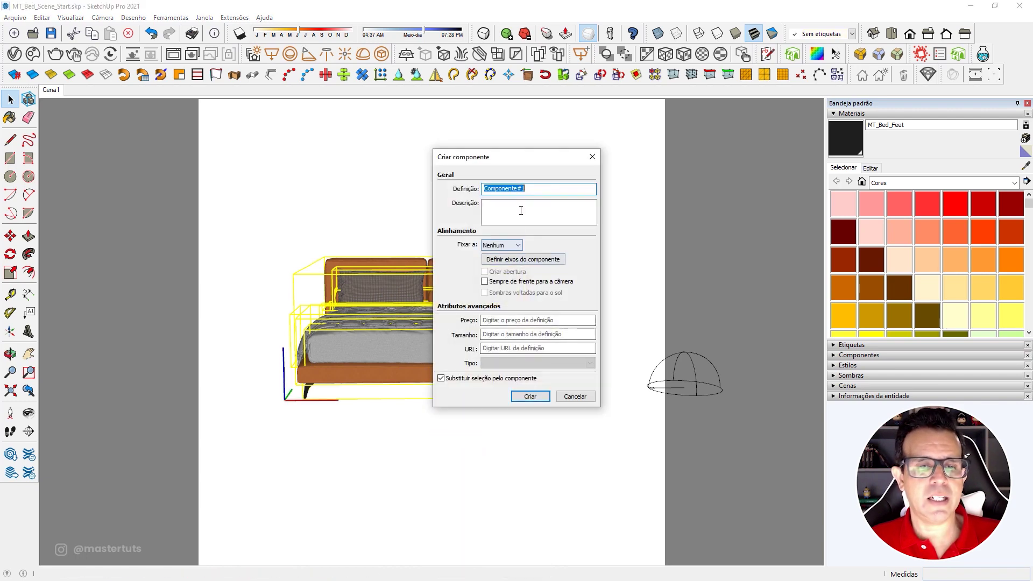
{"action": "type", "text": "Bed_001"}
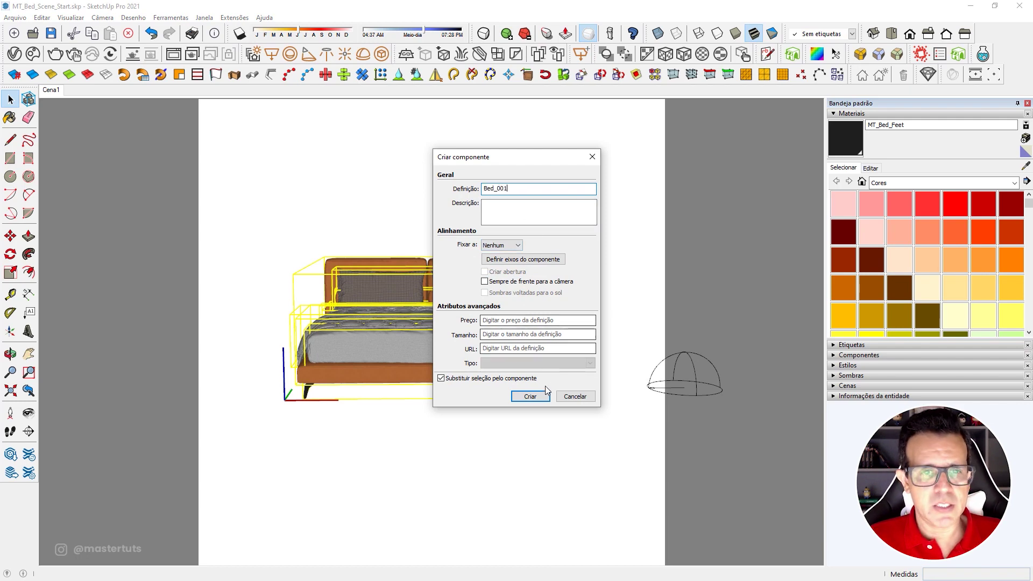
{"action": "left_click_drag", "start_coordinate": [509, 188], "coordinate": [484, 187]}
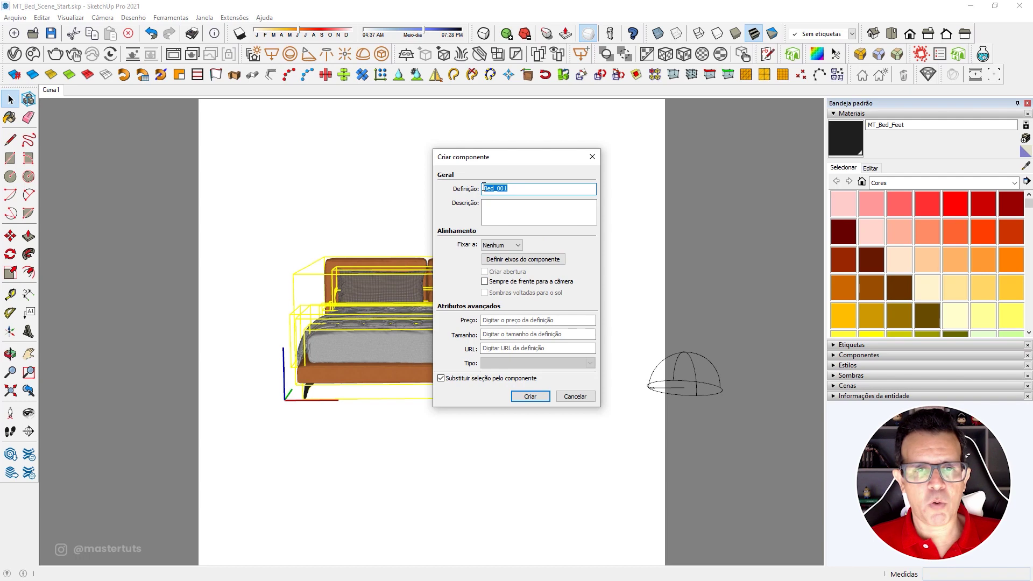
{"action": "left_click", "coordinate": [531, 396]}
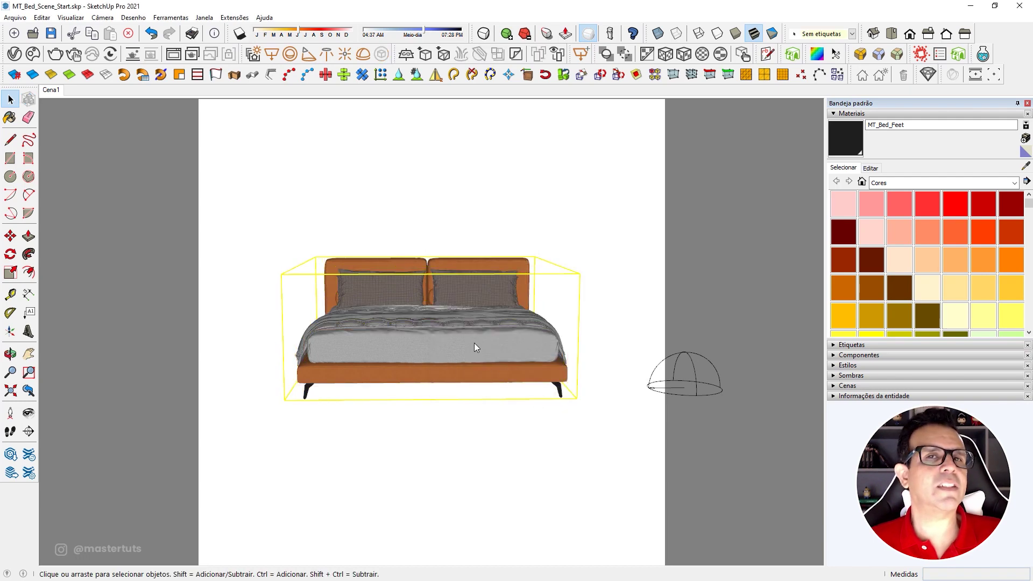
{"action": "mouse_move", "coordinate": [425, 326]}
{"action": "middle_mouse_down"}
{"action": "mouse_move", "coordinate": [554, 445]}
{"action": "mouse_move", "coordinate": [455, 340]}
{"action": "mouse_move", "coordinate": [316, 289]}
{"action": "mouse_move", "coordinate": [491, 281]}
{"action": "mouse_move", "coordinate": [425, 296]}
{"action": "mouse_move", "coordinate": [554, 370]}
{"action": "mouse_move", "coordinate": [484, 312]}
{"action": "middle_mouse_up"}
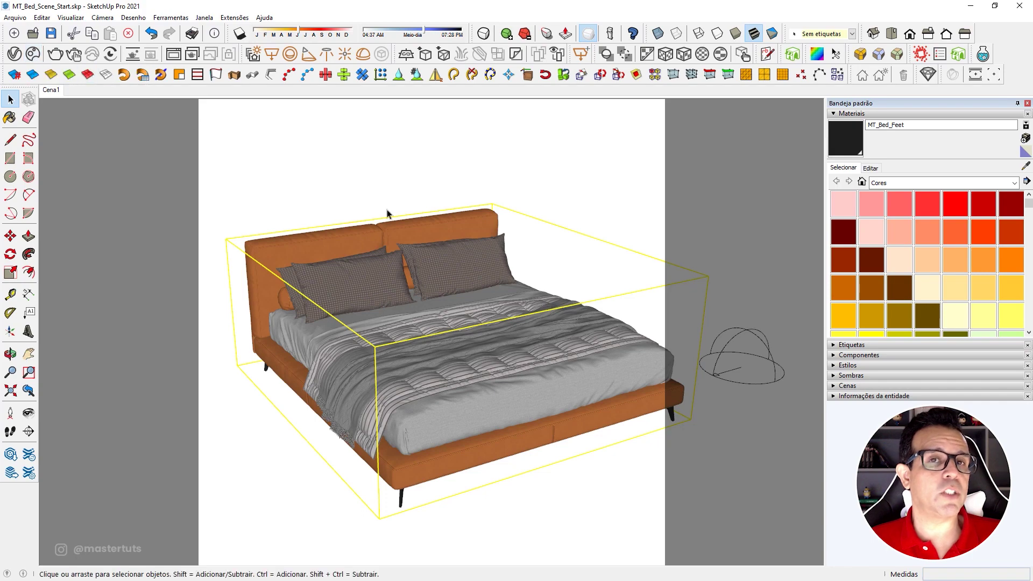
{"action": "mouse_move", "coordinate": [452, 260]}
{"action": "middle_mouse_down"}
{"action": "mouse_move", "coordinate": [483, 330]}
{"action": "mouse_move", "coordinate": [427, 325]}
{"action": "middle_mouse_up"}
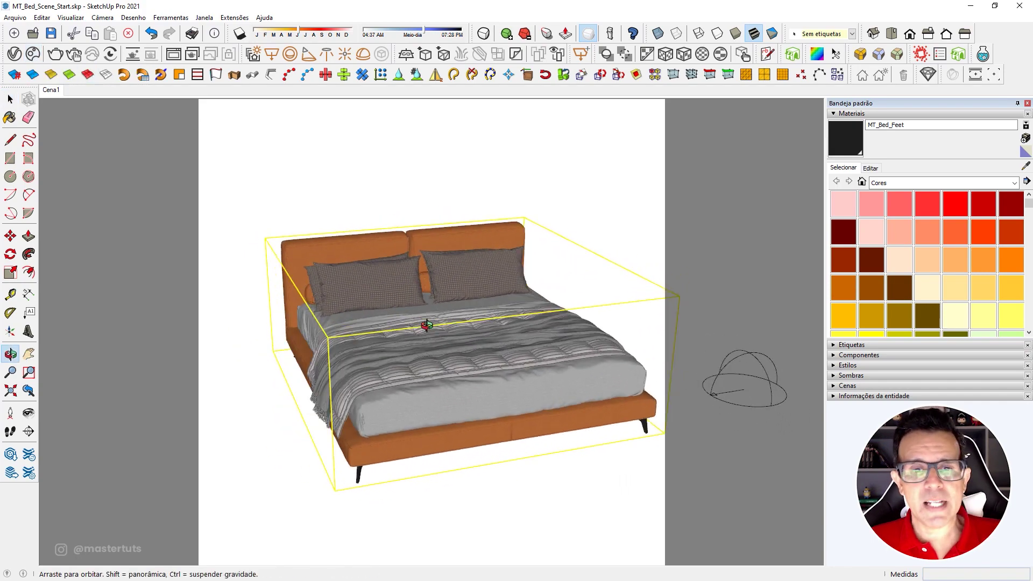
Step: Rename MT_Bed_Feet, MT_Fabric_001 and MT_Fabric_002 with the Bed_001 prefix
{"action": "left_click", "coordinate": [32, 56]}
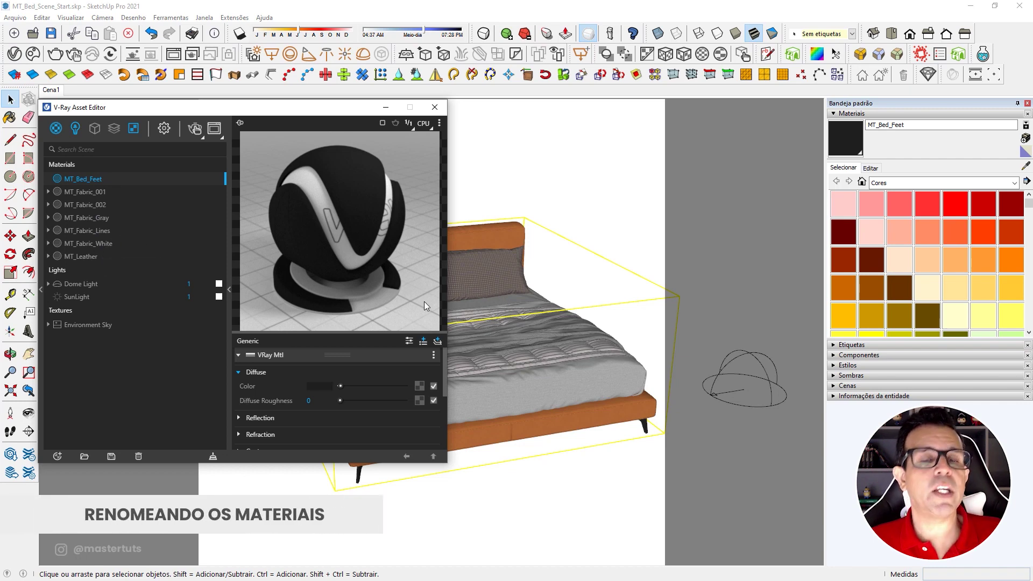
{"action": "double_click", "coordinate": [83, 179]}
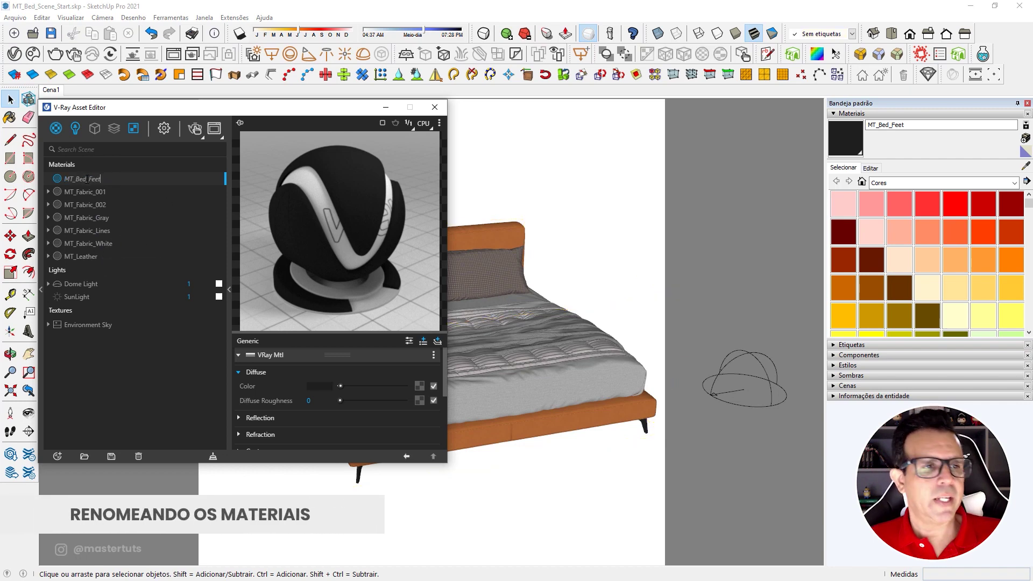
{"action": "left_click_drag", "start_coordinate": [87, 179], "coordinate": [64, 178]}
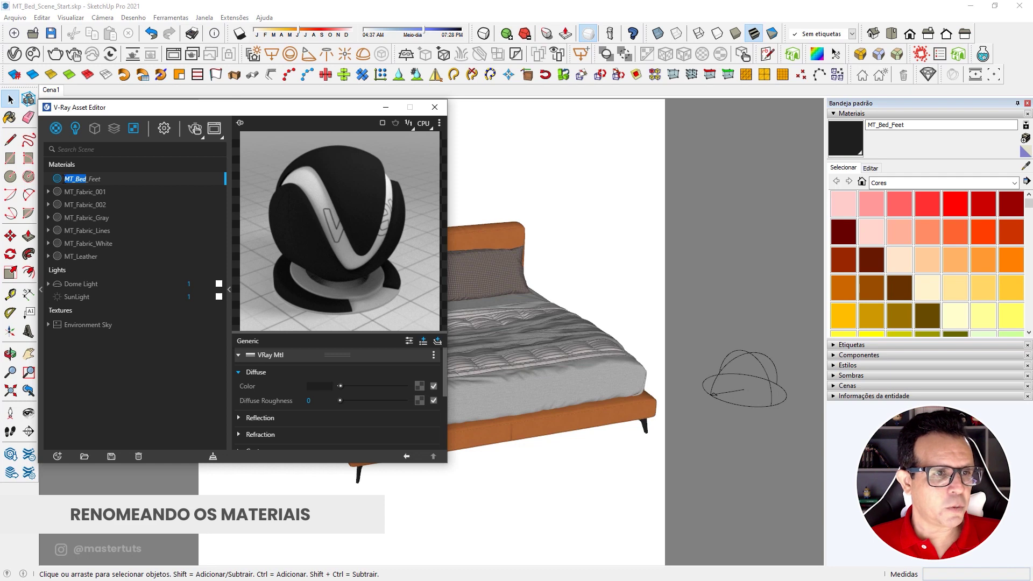
{"action": "type", "text": "Bed_001"}
{"action": "left_click", "coordinate": [81, 192]}
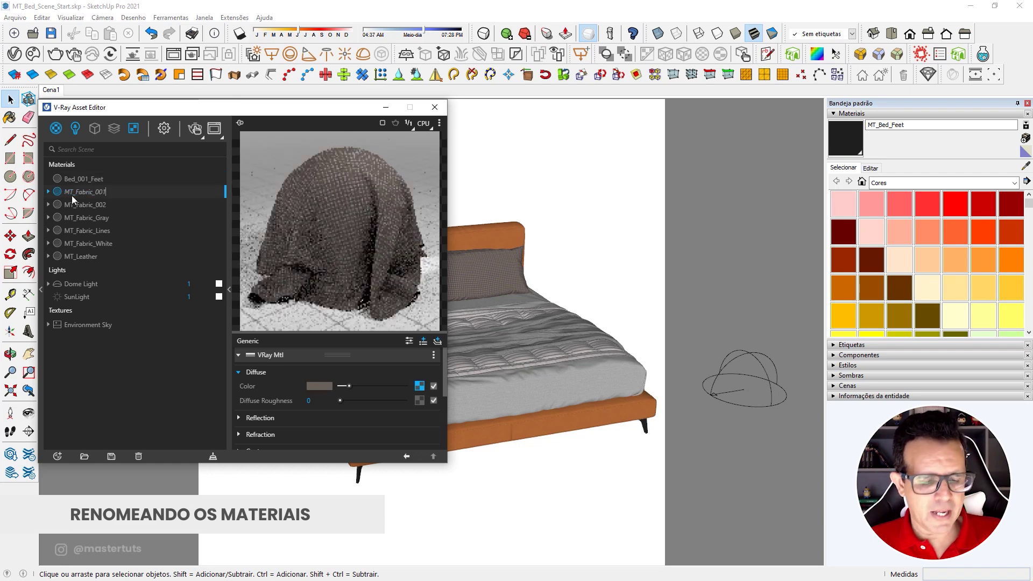
{"action": "double_click", "coordinate": [70, 192]}
{"action": "type", "text": "Bed_001"}
{"action": "key", "text": "Return"}
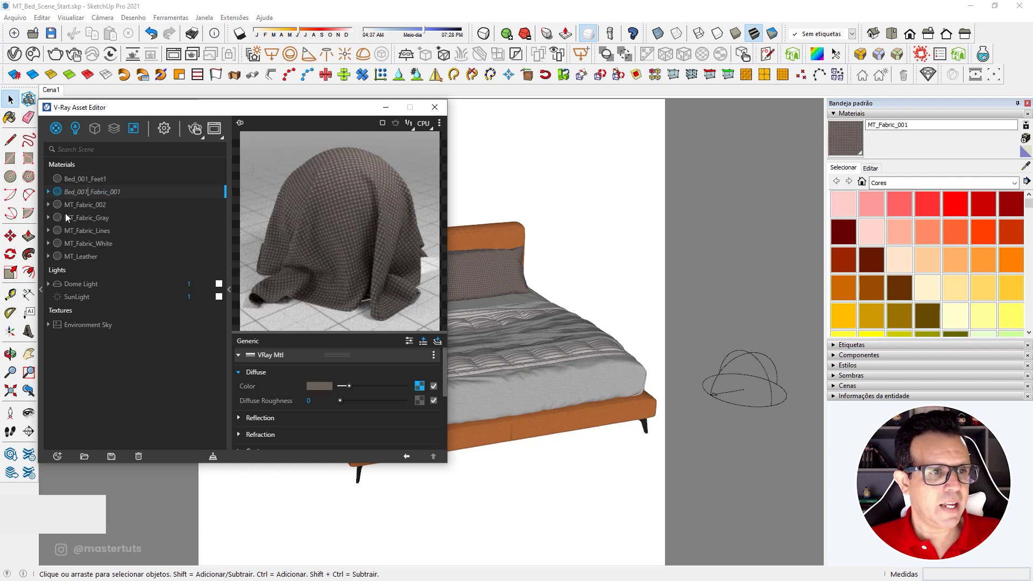
{"action": "left_click", "coordinate": [74, 204]}
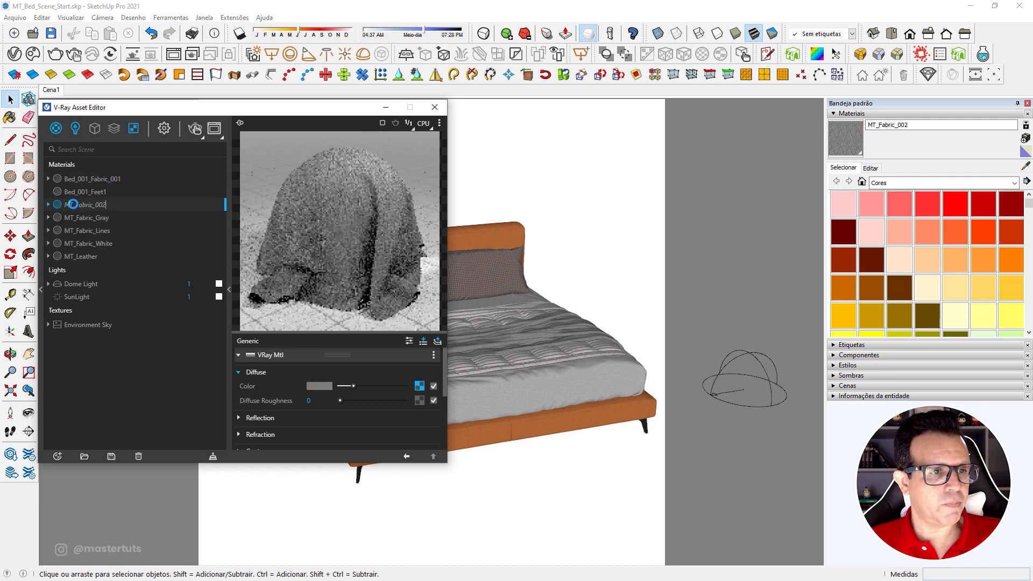
{"action": "left_click_drag", "start_coordinate": [74, 204], "coordinate": [62, 208]}
{"action": "type", "text": "Bed_001"}
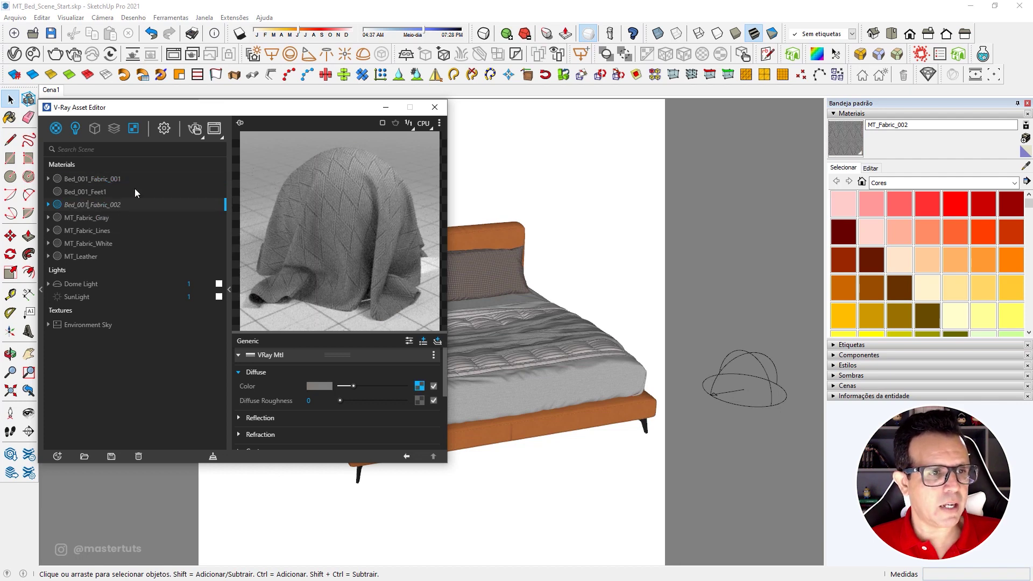
{"action": "left_click", "coordinate": [73, 217]}
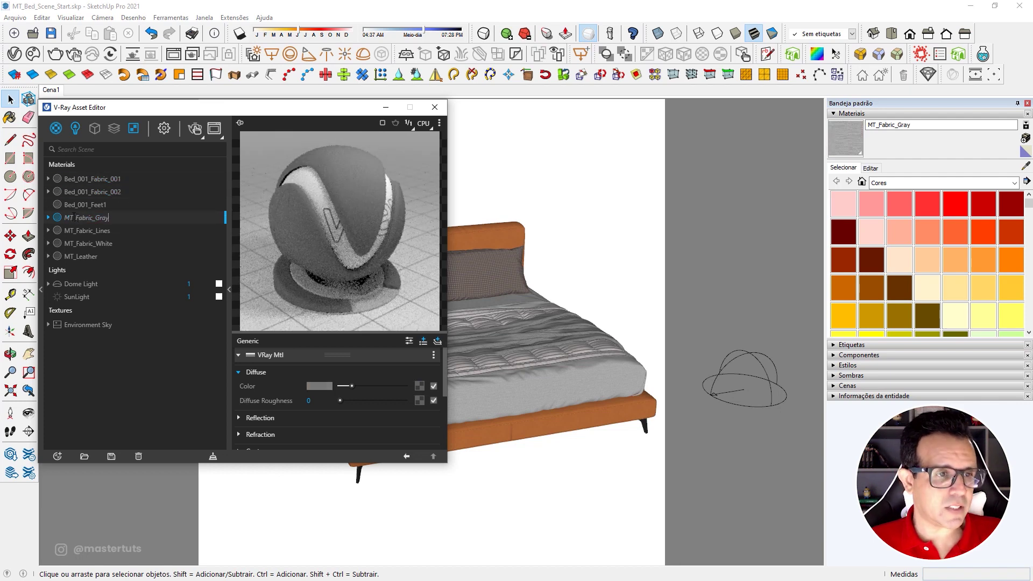
Step: Rename MT_Fabric_Gray, MT_Fabric_White and MT_Leather with the Bed_001 prefix, e.g. Bed_001_Leather
{"action": "double_click", "coordinate": [74, 231]}
{"action": "left_click_drag", "start_coordinate": [73, 230], "coordinate": [62, 232]}
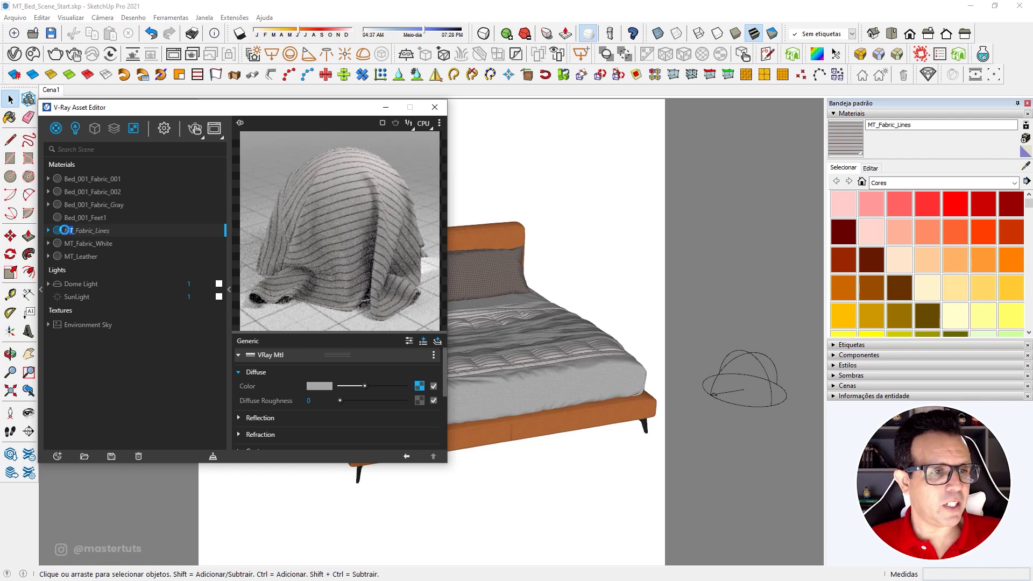
{"action": "type", "text": "Bed_001"}
{"action": "left_click", "coordinate": [72, 243]}
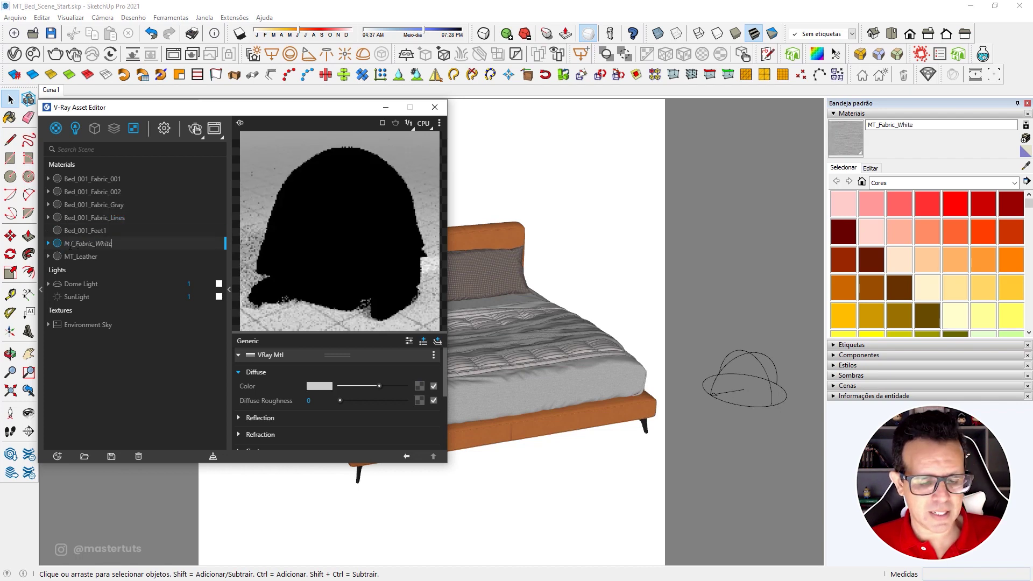
{"action": "double_click", "coordinate": [71, 244]}
{"action": "left_click_drag", "start_coordinate": [72, 244], "coordinate": [62, 244]}
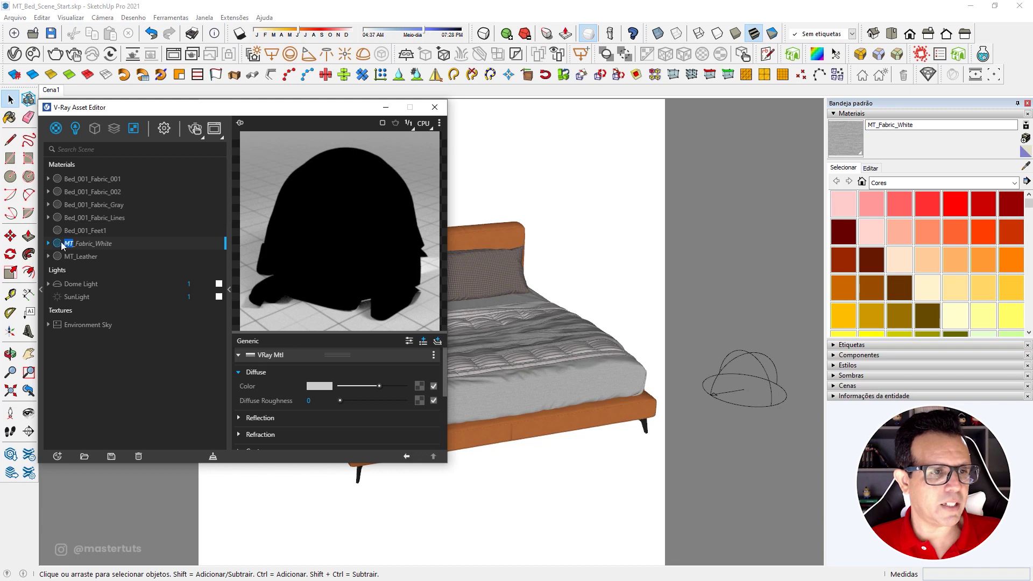
{"action": "type", "text": "Bed_001"}
{"action": "double_click", "coordinate": [74, 258]}
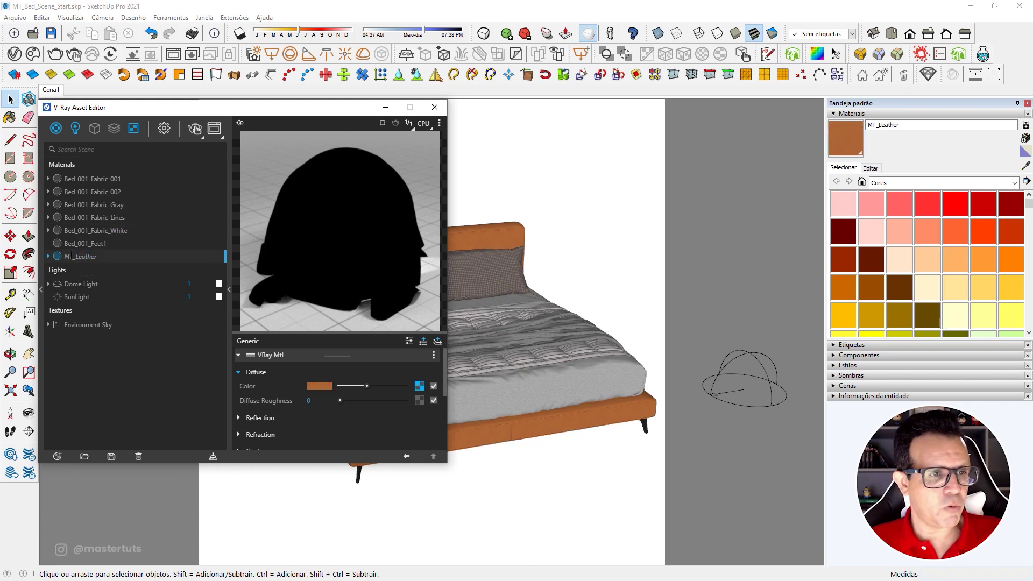
{"action": "left_click_drag", "start_coordinate": [72, 256], "coordinate": [63, 258]}
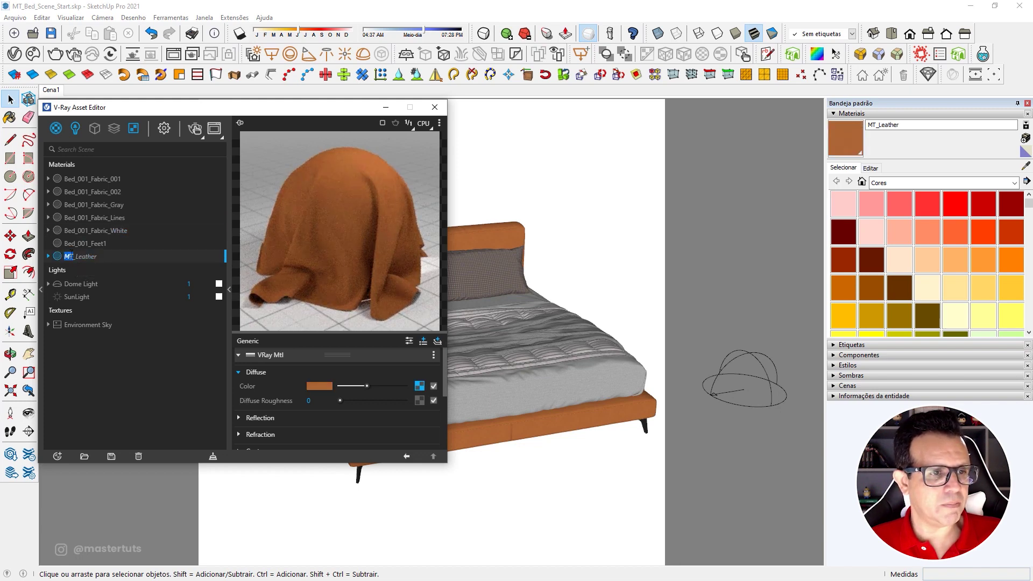
{"action": "type", "text": "Bed_001"}
{"action": "key", "text": "Return"}
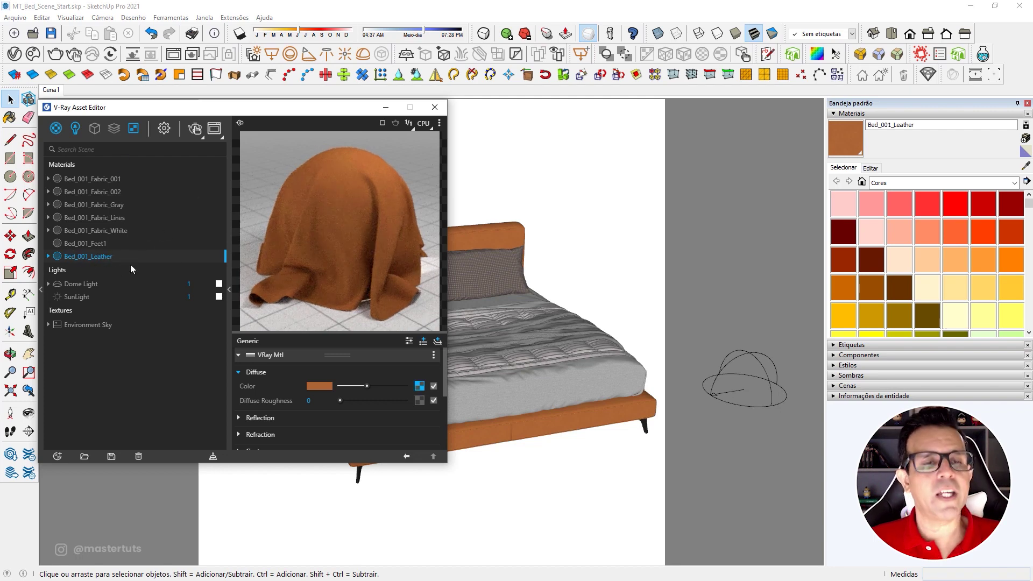
Step: Preview the renamed Bed_001 materials, enlarge the Asset Editor, and start an interactive V-Ray render
{"action": "left_click", "coordinate": [112, 179]}
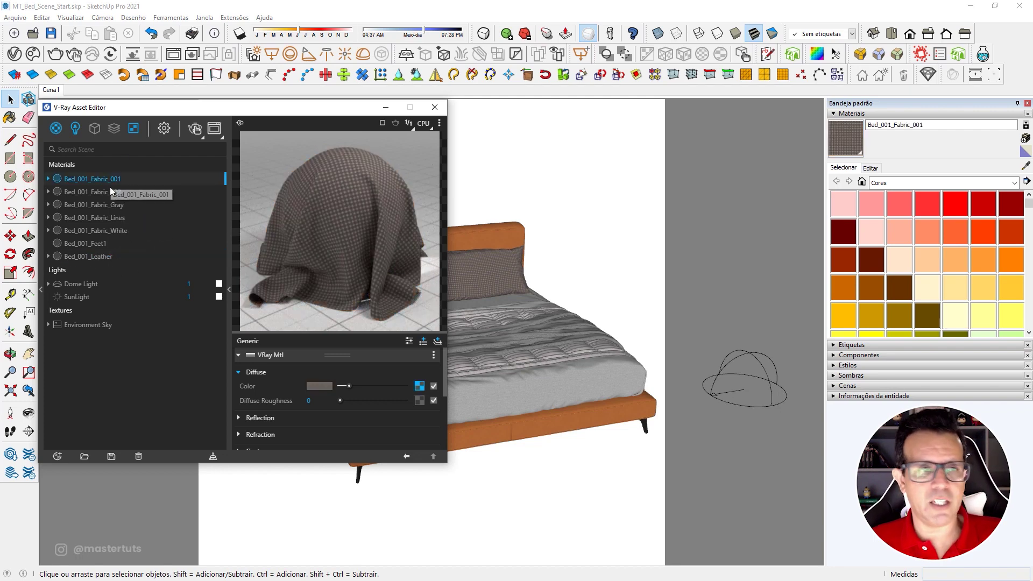
{"action": "left_click", "coordinate": [109, 192]}
{"action": "left_click", "coordinate": [104, 208]}
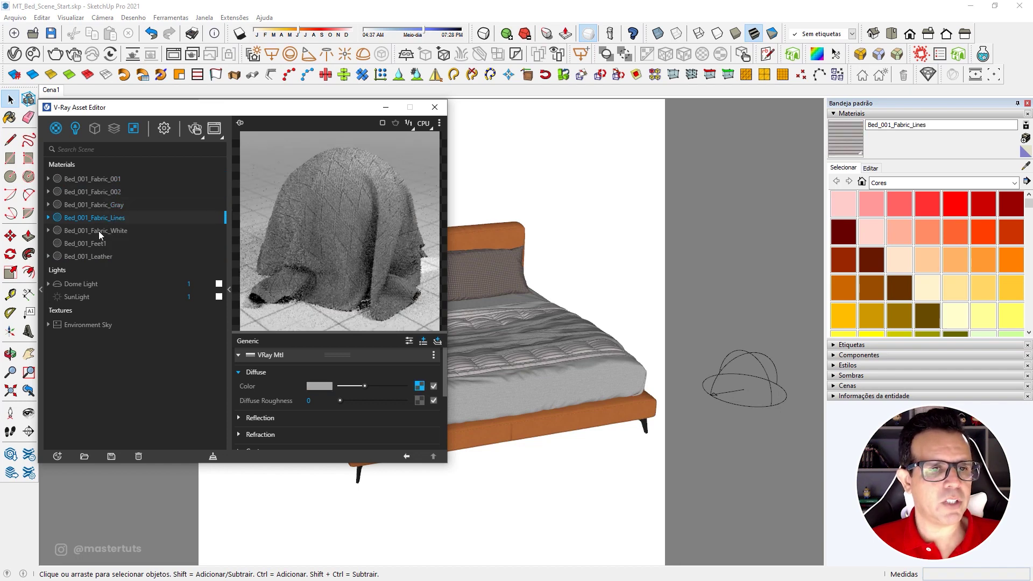
{"action": "left_click", "coordinate": [98, 231]}
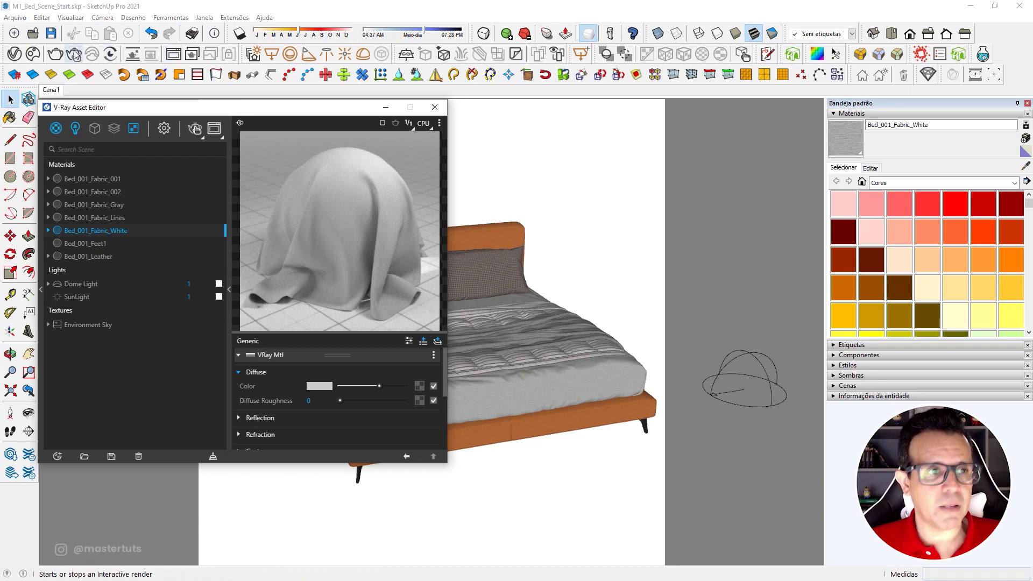
{"action": "left_click_drag", "start_coordinate": [173, 463], "coordinate": [172, 573]}
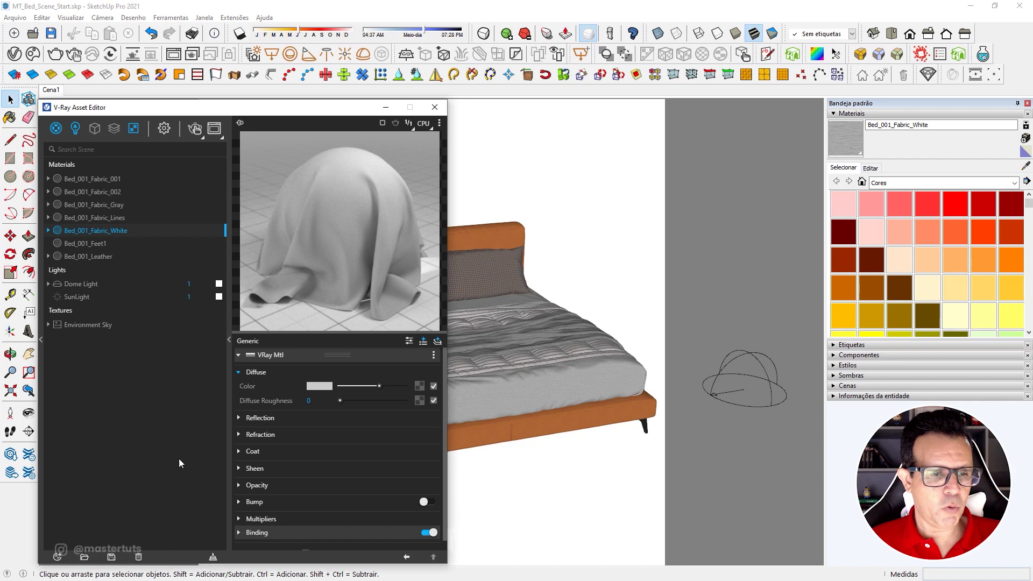
{"action": "left_click", "coordinate": [78, 58]}
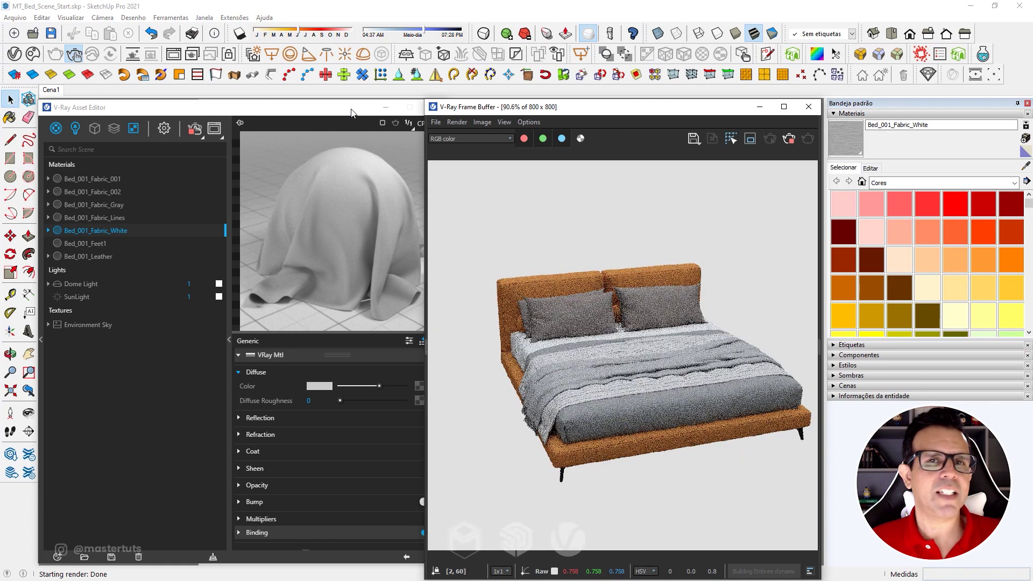
Step: Reframe the bed with an orbit and select Bed_001_Fabric_001 in the Asset Editor
{"action": "left_click", "coordinate": [382, 108]}
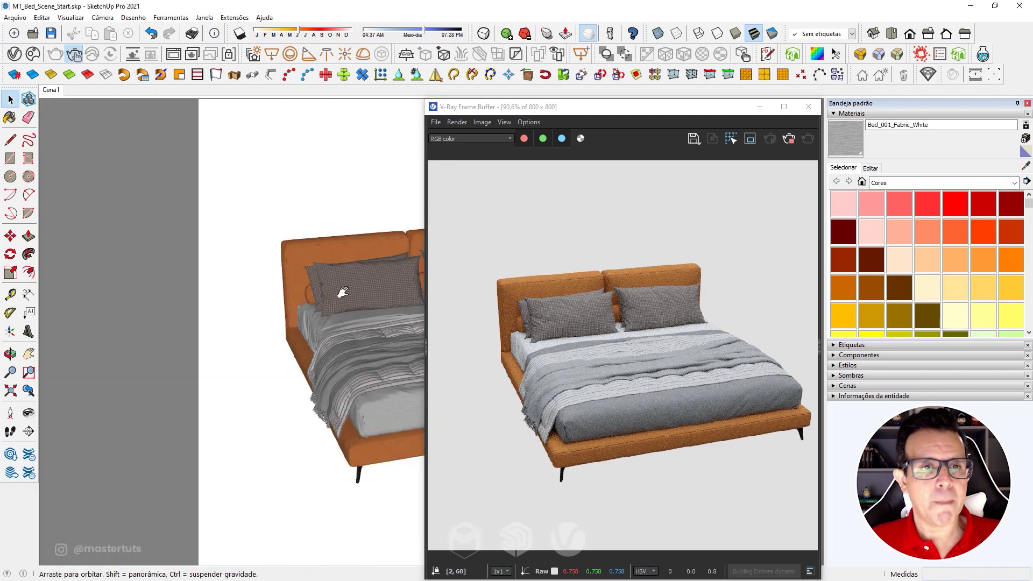
{"action": "middle_click_drag", "start_coordinate": [330, 258], "coordinate": [350, 299], "text": "shift"}
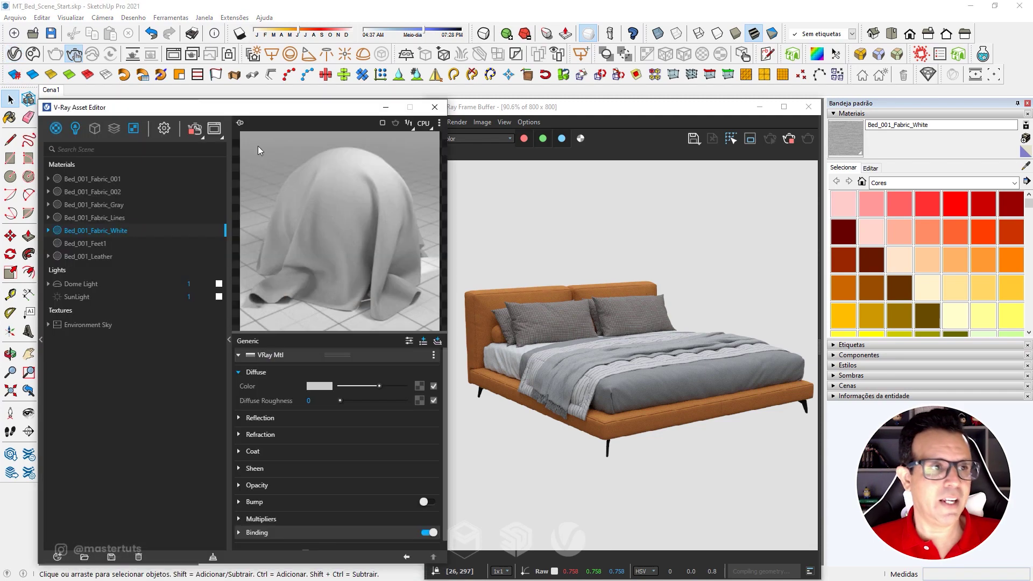
{"action": "left_click_drag", "start_coordinate": [251, 111], "coordinate": [232, 110]}
{"action": "left_click", "coordinate": [98, 179]}
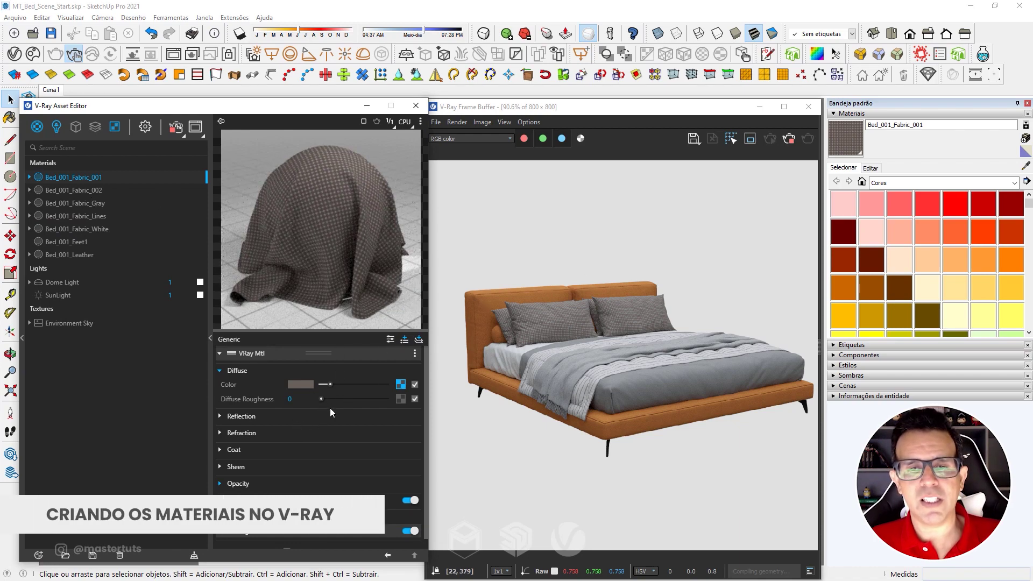
Step: Wrap Bed_001_Fabric_001's diffuse texture in a Gain / Gamma / Lift Color Correction with gamma 0,8
{"action": "right_click", "coordinate": [400, 384]}
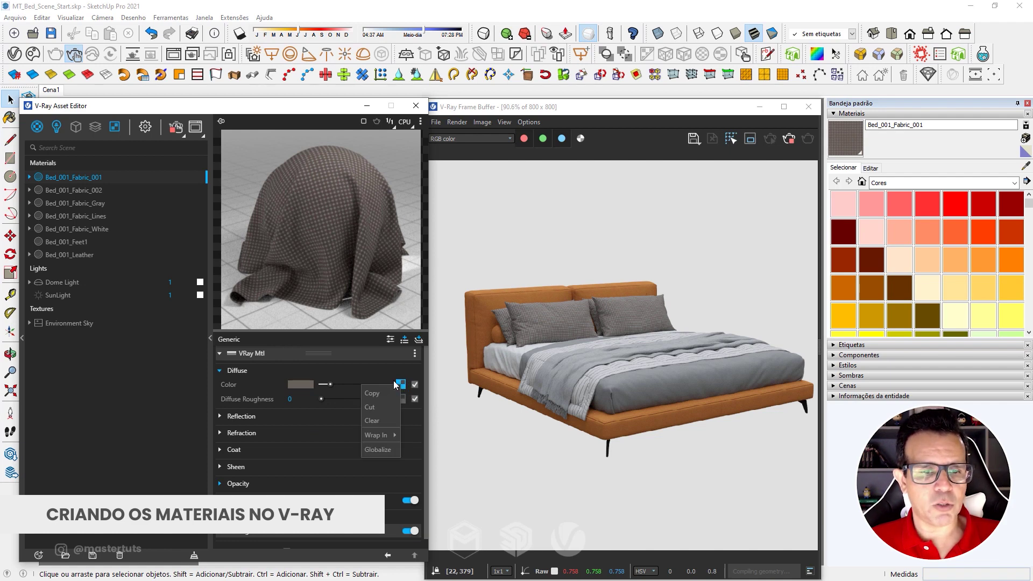
{"action": "mouse_move", "coordinate": [378, 436]}
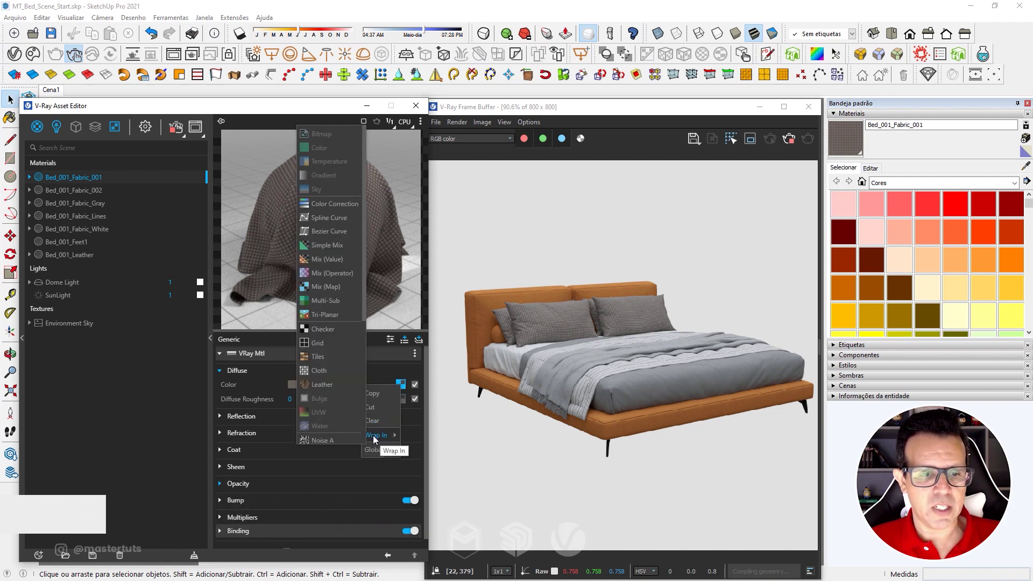
{"action": "left_click", "coordinate": [334, 205]}
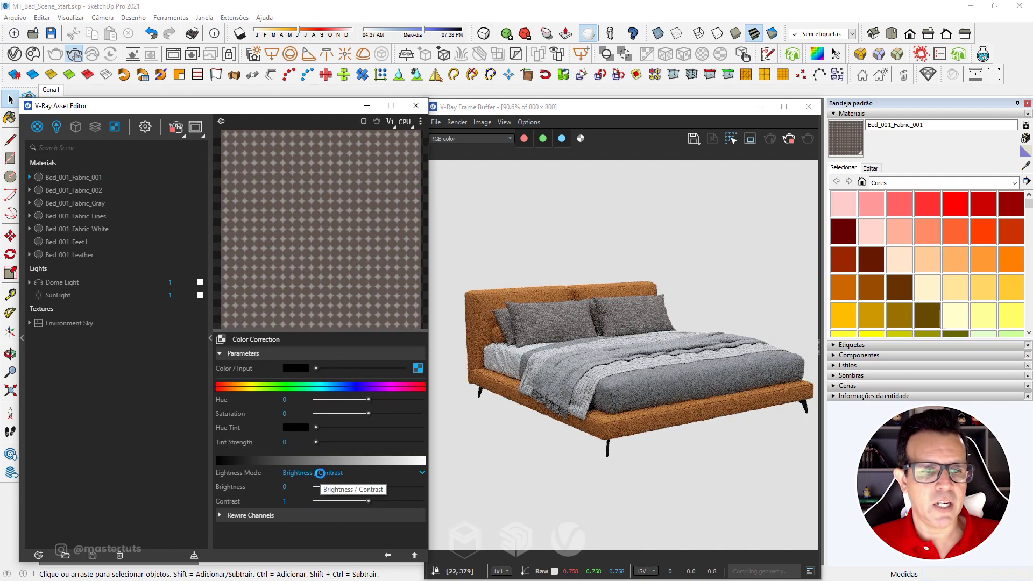
{"action": "left_click", "coordinate": [323, 474]}
{"action": "left_click", "coordinate": [319, 500]}
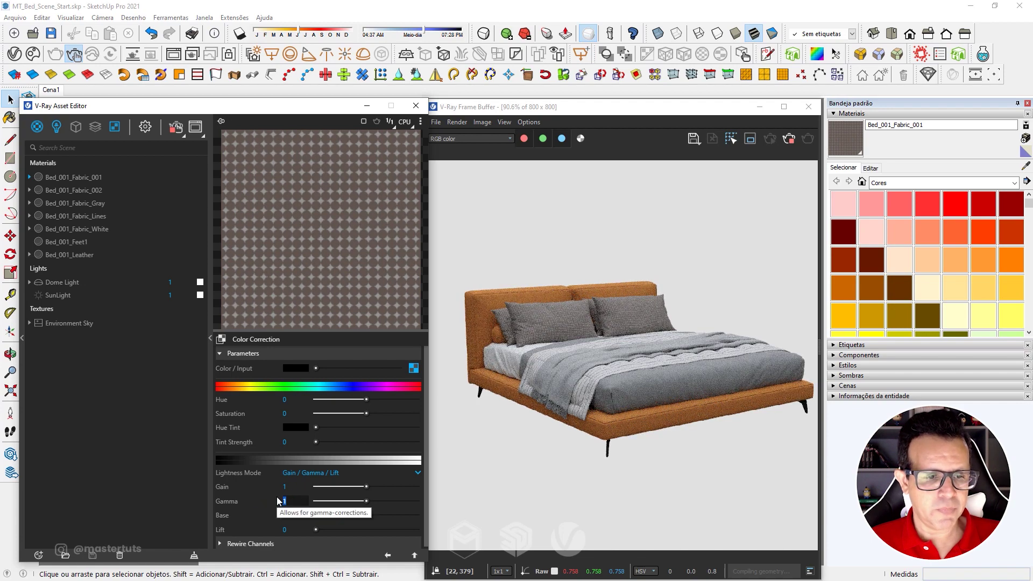
{"action": "key", "text": "BackSpace"}
{"action": "type", "text": ".8"}
{"action": "key", "text": "Return"}
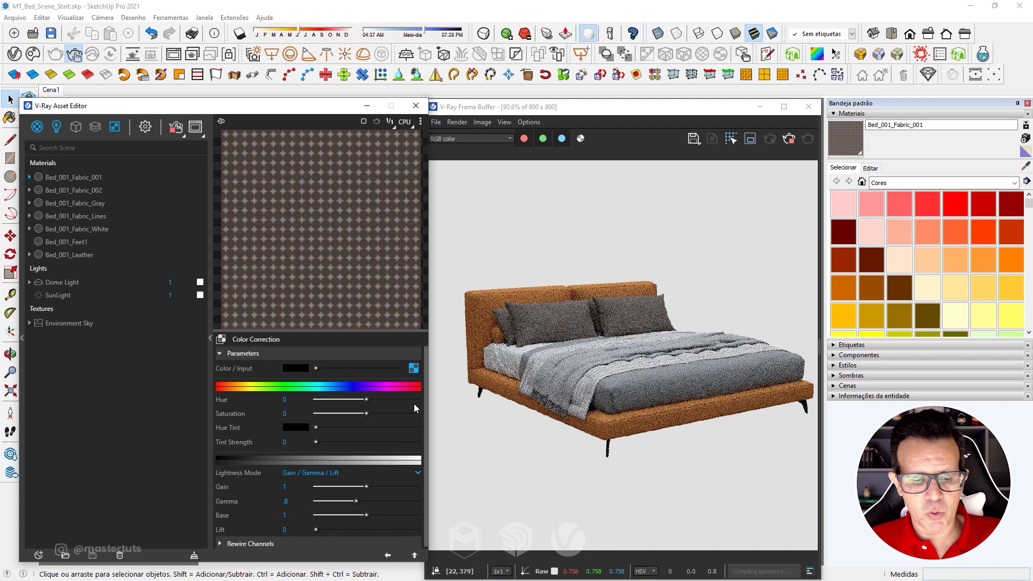
{"action": "left_click", "coordinate": [388, 555]}
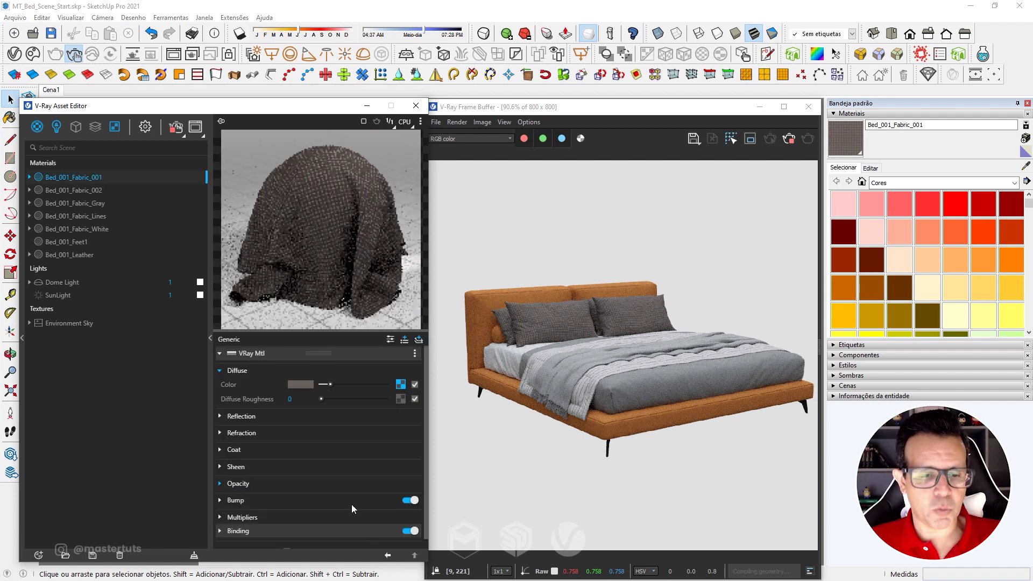
Step: Use a pasted copy of the diffuse texture as sheen colour at gamma 1,6, glossiness 0,62
{"action": "left_click", "coordinate": [250, 472]}
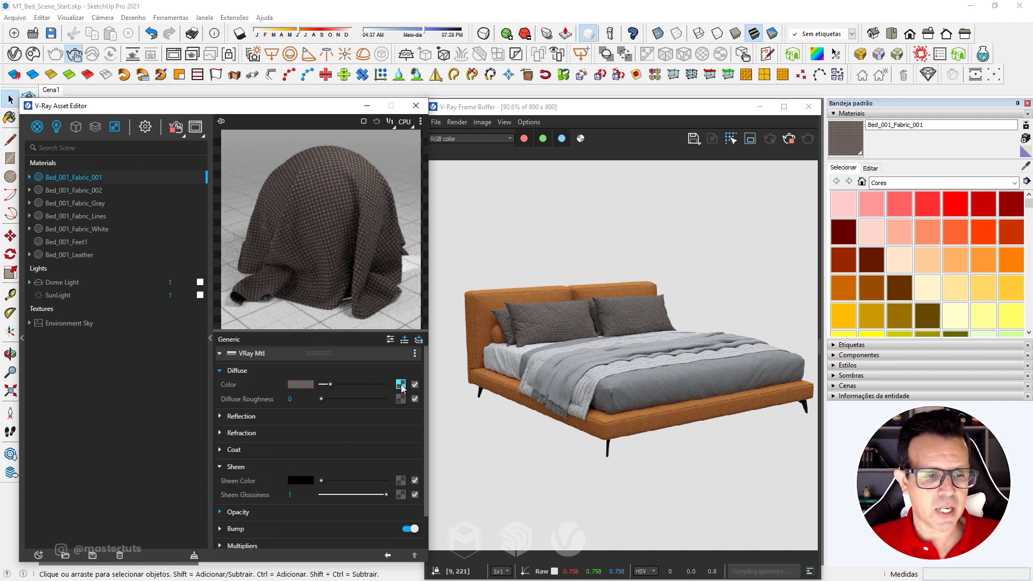
{"action": "left_click_drag", "start_coordinate": [403, 401], "coordinate": [404, 421]}
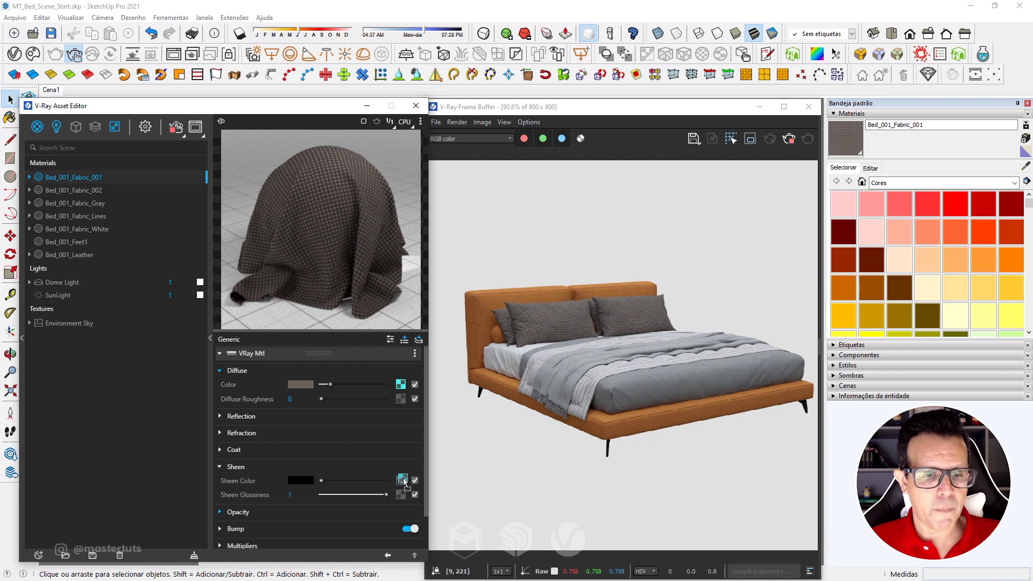
{"action": "left_click_drag", "start_coordinate": [404, 420], "coordinate": [401, 483]}
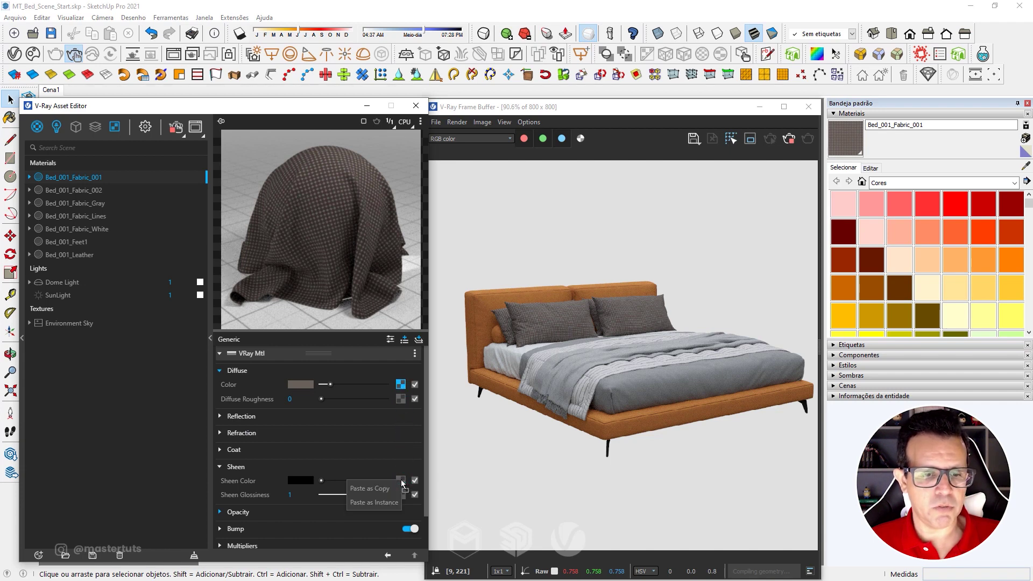
{"action": "left_click", "coordinate": [380, 489]}
{"action": "type", "text": "1.6"}
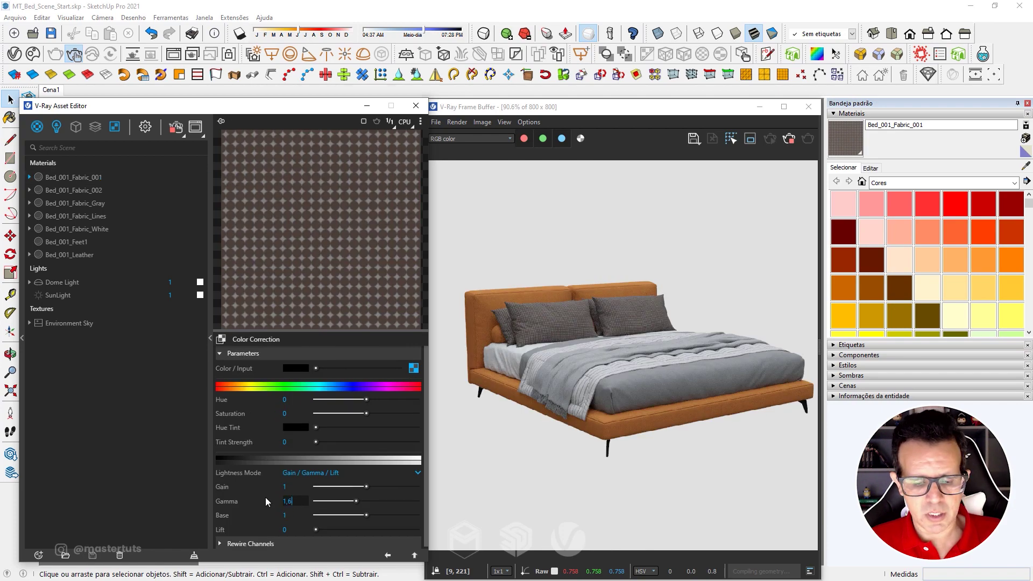
{"action": "type", "text": "1,6"}
{"action": "key", "text": "Return"}
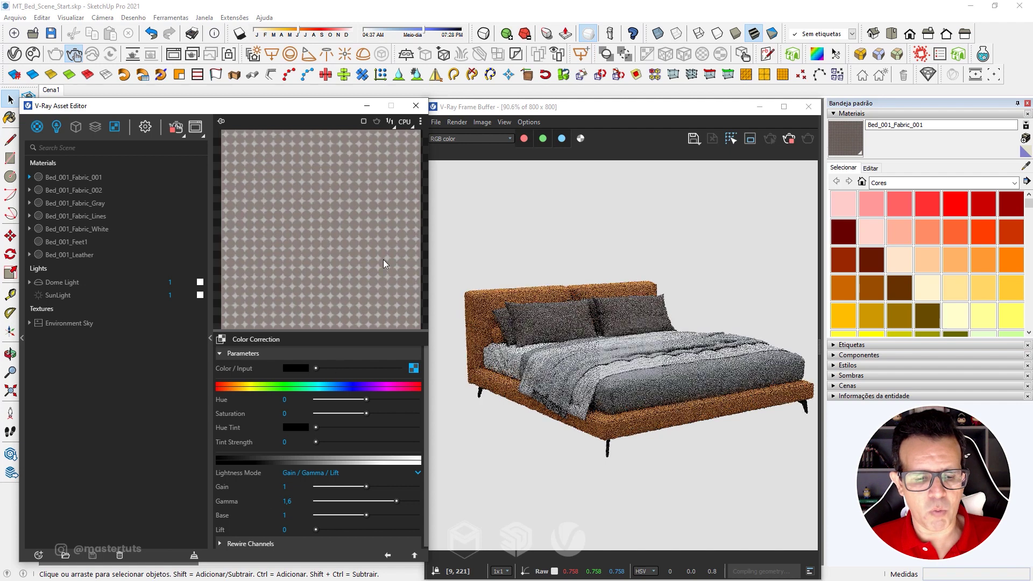
{"action": "left_click", "coordinate": [388, 555]}
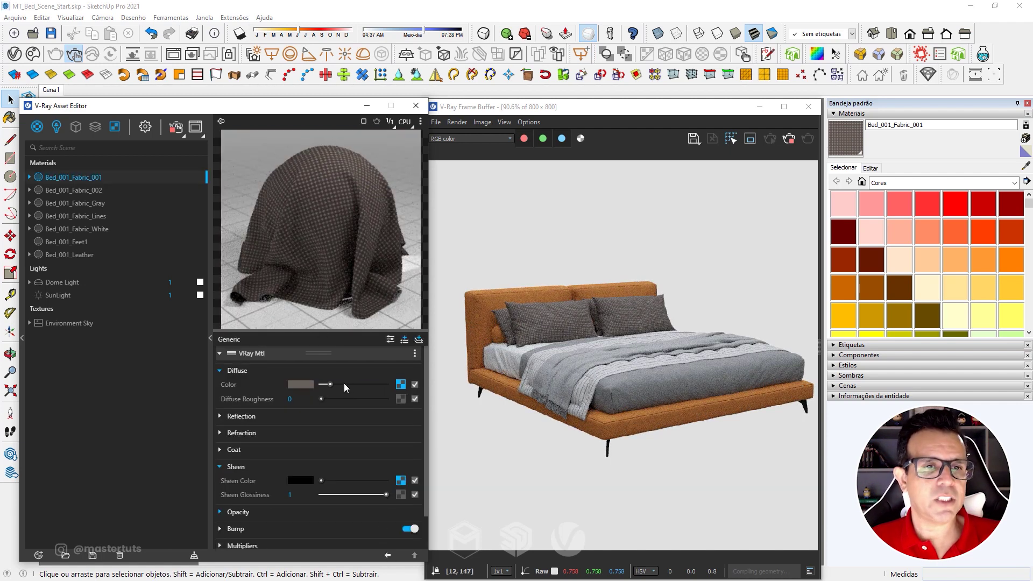
{"action": "left_click_drag", "start_coordinate": [385, 495], "coordinate": [364, 495]}
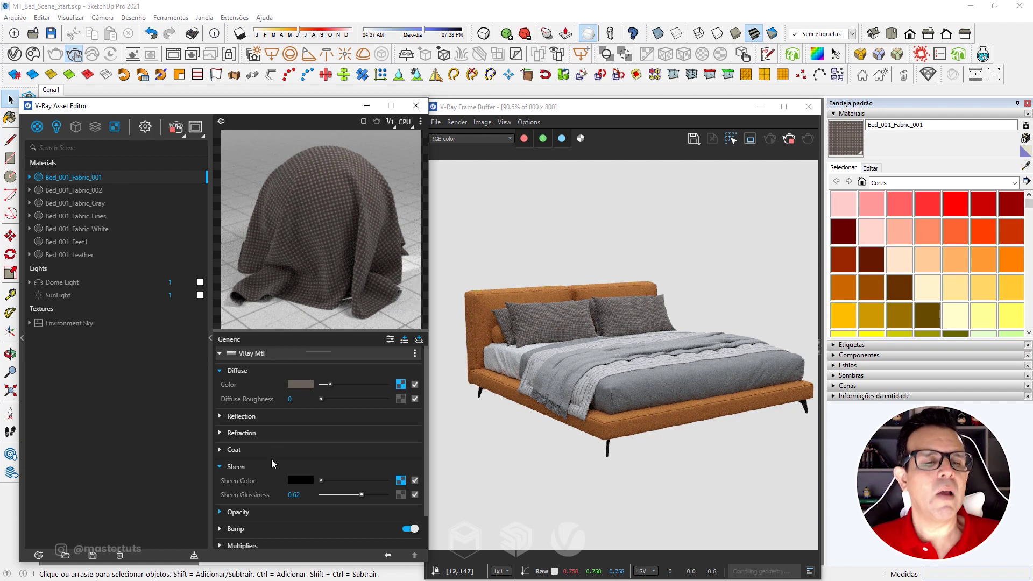
Step: Add Fabric_b.jpg as a 0,05 bump bitmap on Bed_001_Fabric_001, then select Bed_001_Fabric_002
{"action": "left_click", "coordinate": [281, 534]}
{"action": "scroll", "coordinate": [334, 479], "scroll_direction": "down", "scroll_amount": 2}
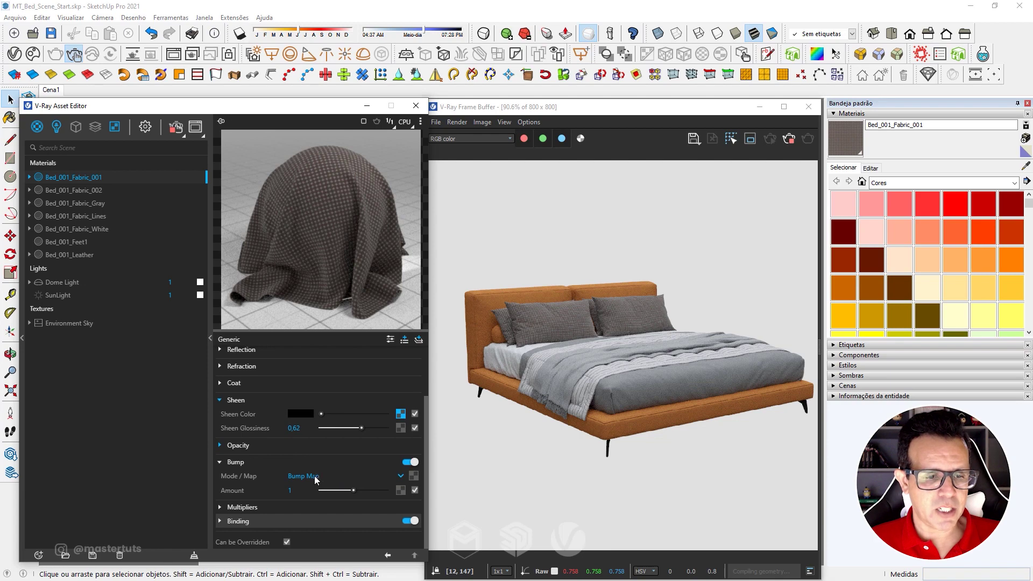
{"action": "left_click", "coordinate": [414, 479]}
{"action": "left_click", "coordinate": [411, 448]}
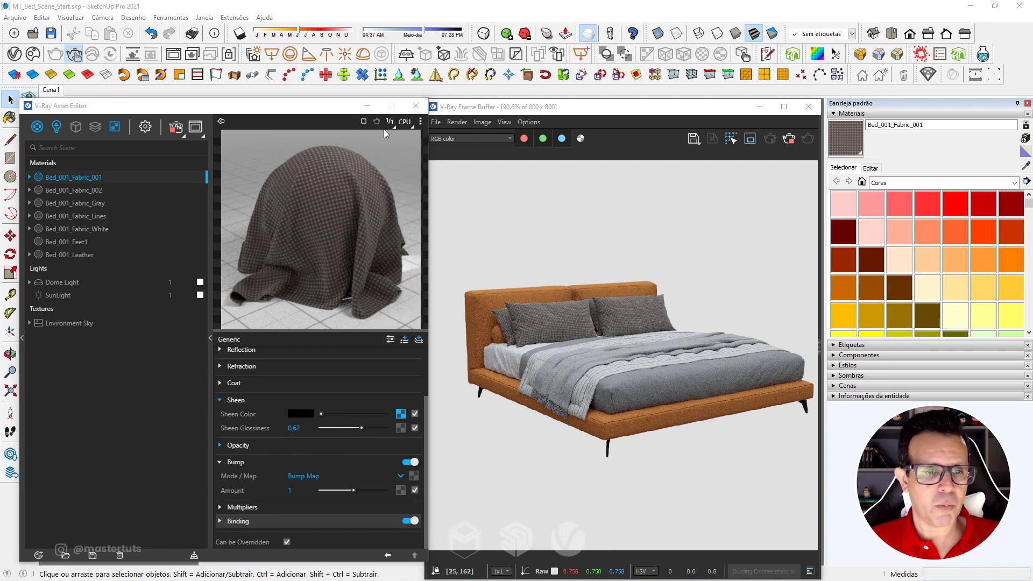
{"action": "left_click", "coordinate": [148, 199]}
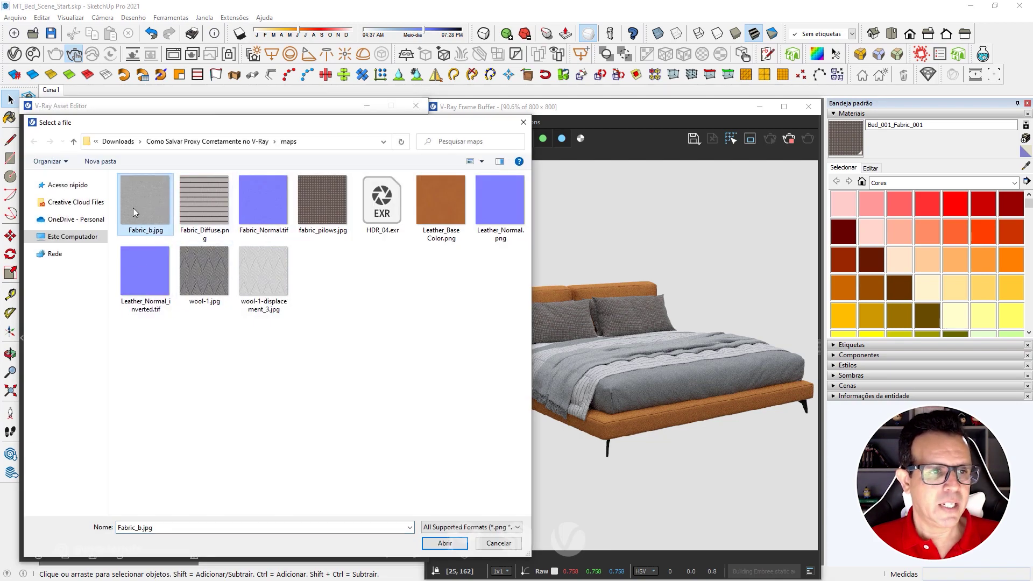
{"action": "left_click", "coordinate": [445, 543]}
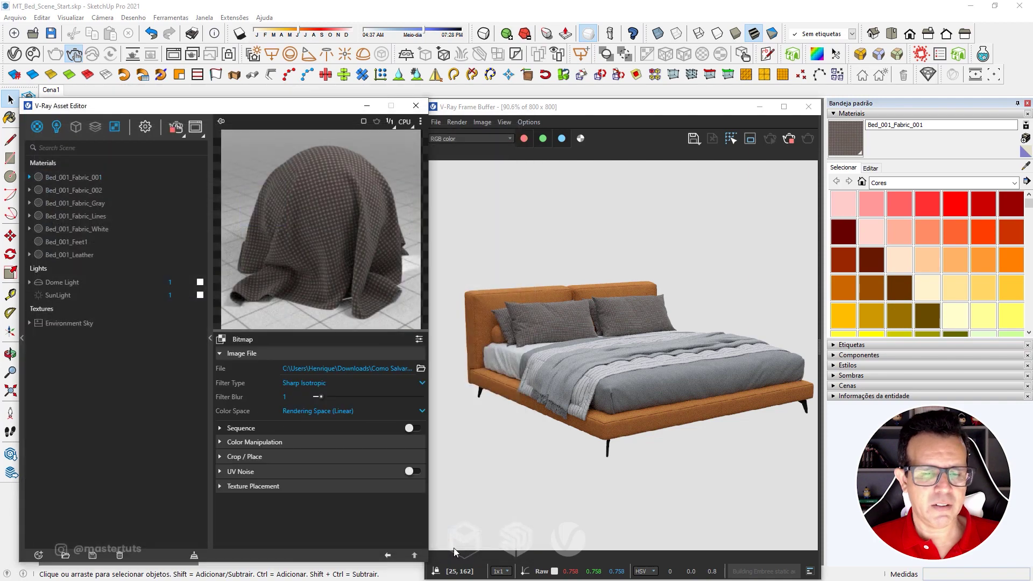
{"action": "left_click", "coordinate": [388, 556]}
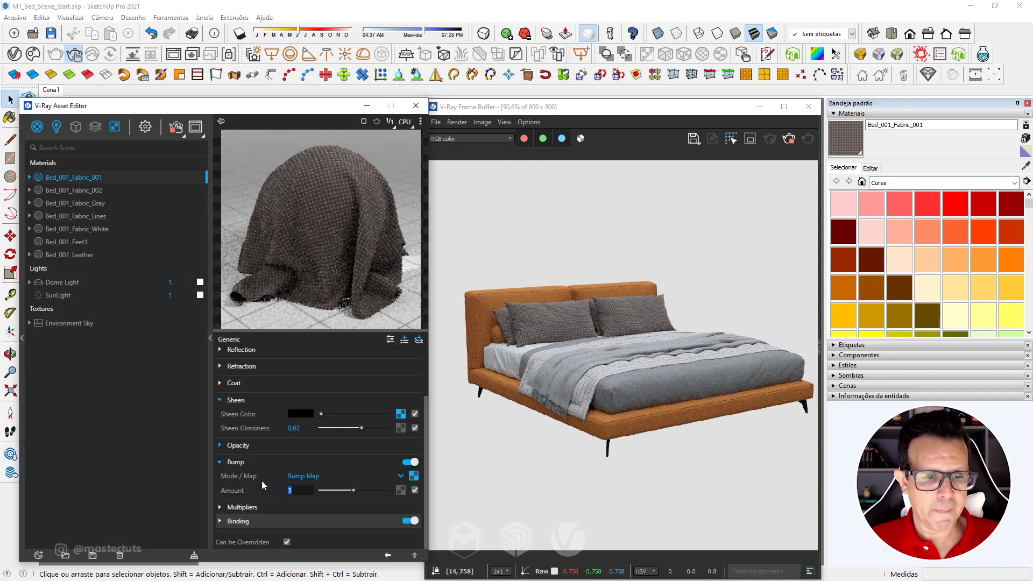
{"action": "type", "text": ",0"}
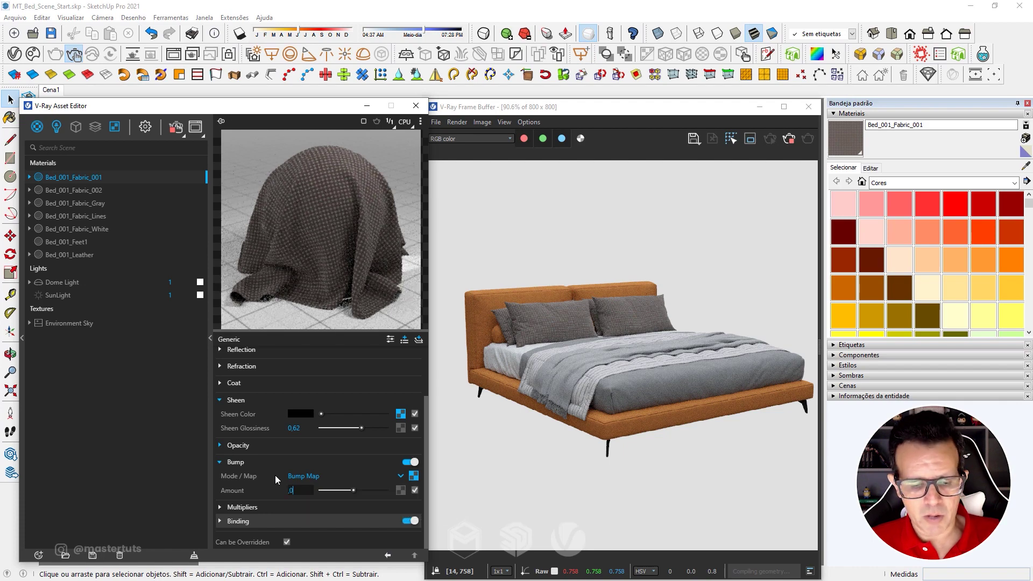
{"action": "type", "text": "5"}
{"action": "key", "text": "Return"}
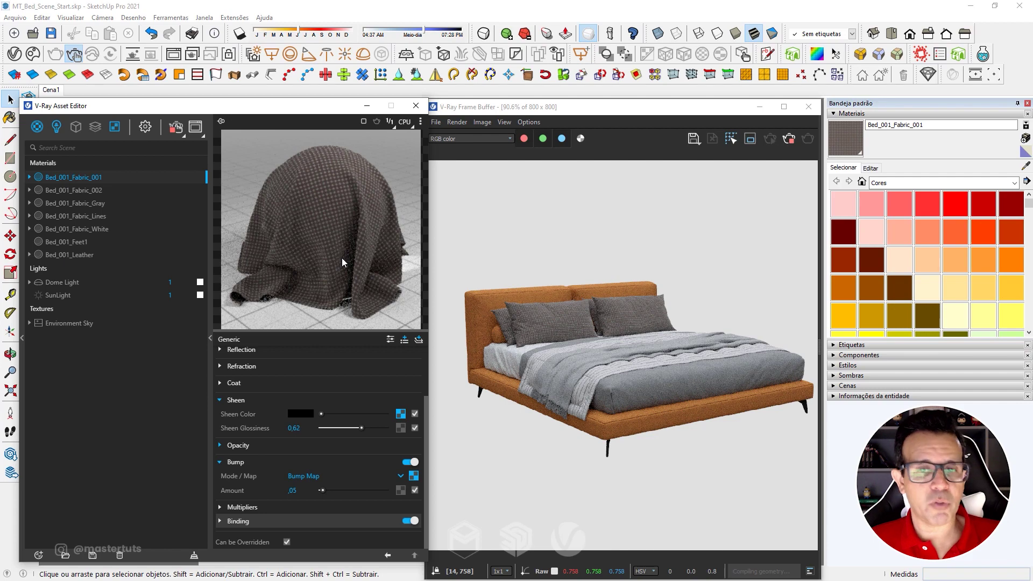
{"action": "left_click", "coordinate": [83, 190]}
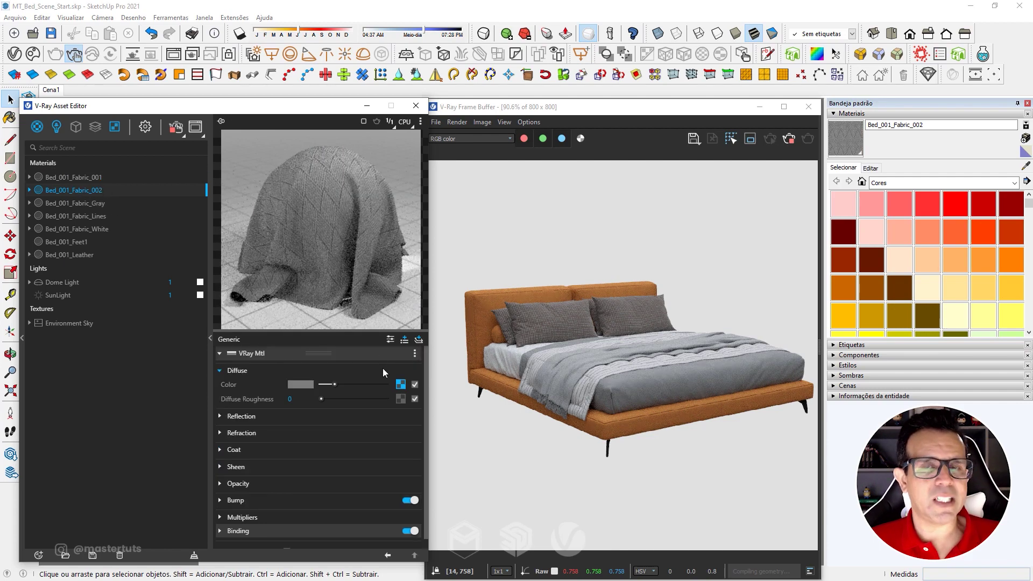
Step: Wrap Bed_001_Fabric_002's diffuse texture in a Gain / Gamma / Lift Color Correction with gamma 0,6
{"action": "right_click", "coordinate": [400, 385]}
{"action": "mouse_move", "coordinate": [381, 434]}
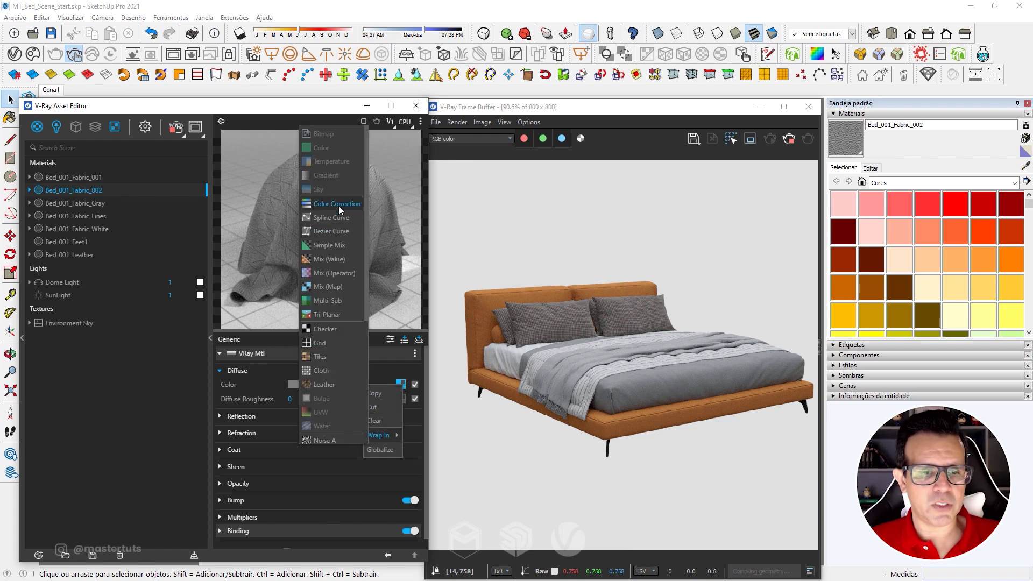
{"action": "left_click", "coordinate": [338, 205]}
{"action": "left_click", "coordinate": [317, 473]}
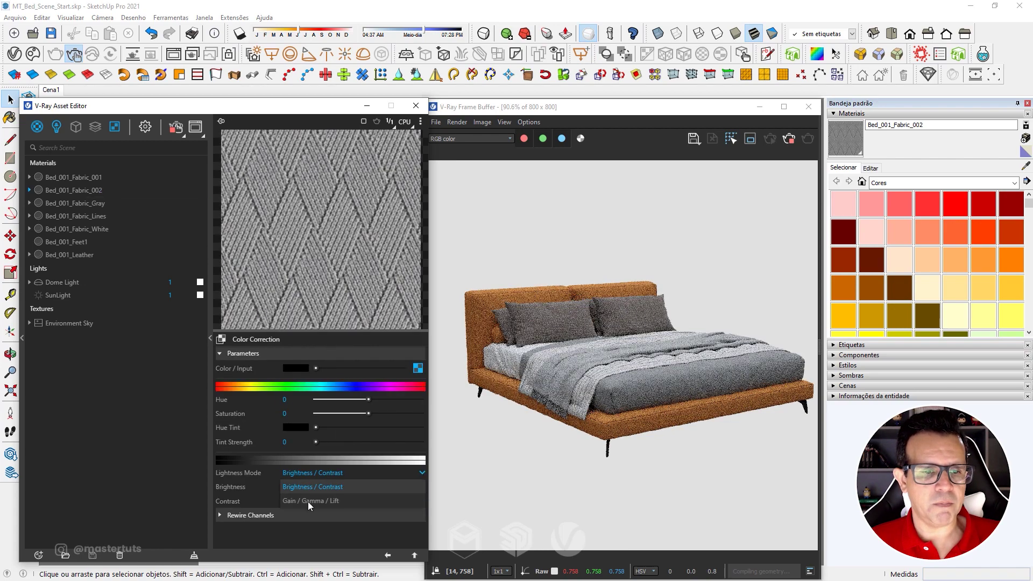
{"action": "left_click", "coordinate": [308, 502]}
{"action": "key", "text": "BackSpace"}
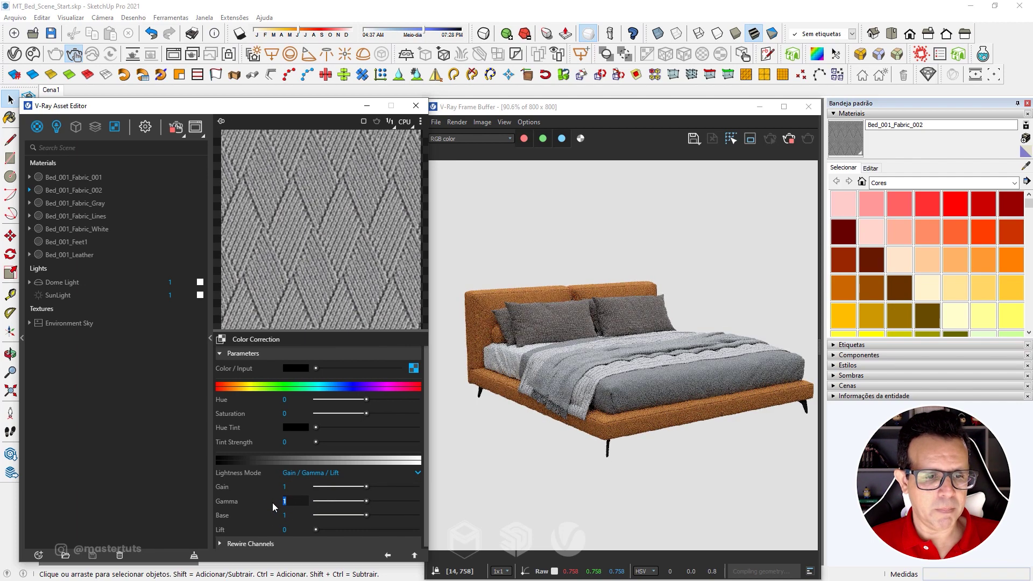
{"action": "type", "text": ",6"}
{"action": "key", "text": "Return"}
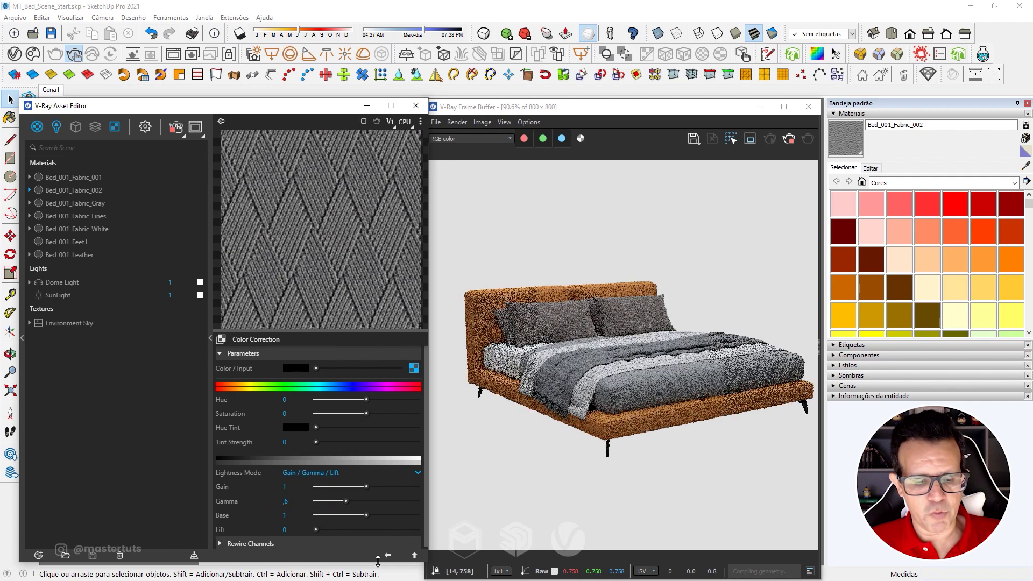
{"action": "left_click", "coordinate": [388, 558]}
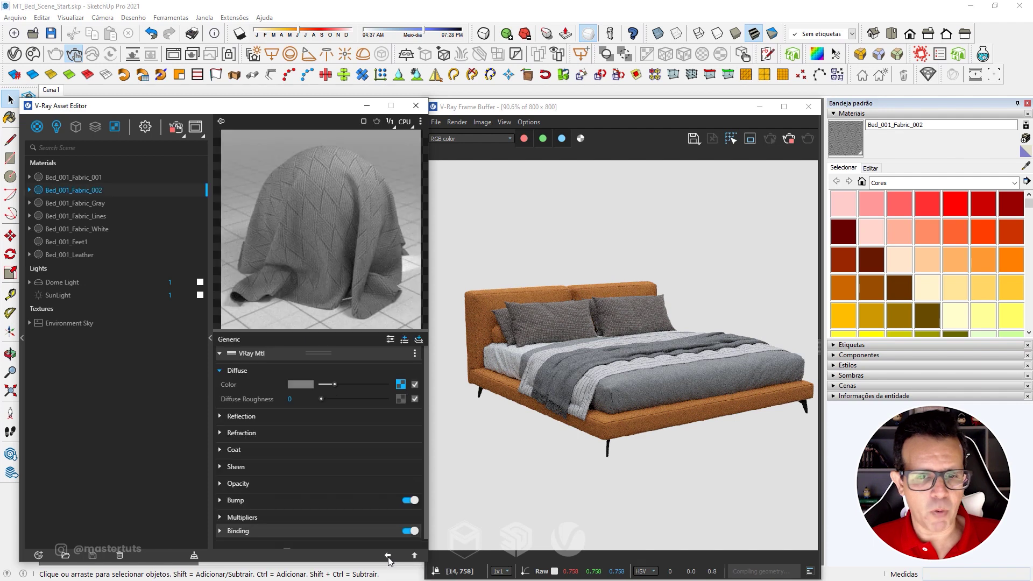
{"action": "left_click", "coordinate": [265, 467]}
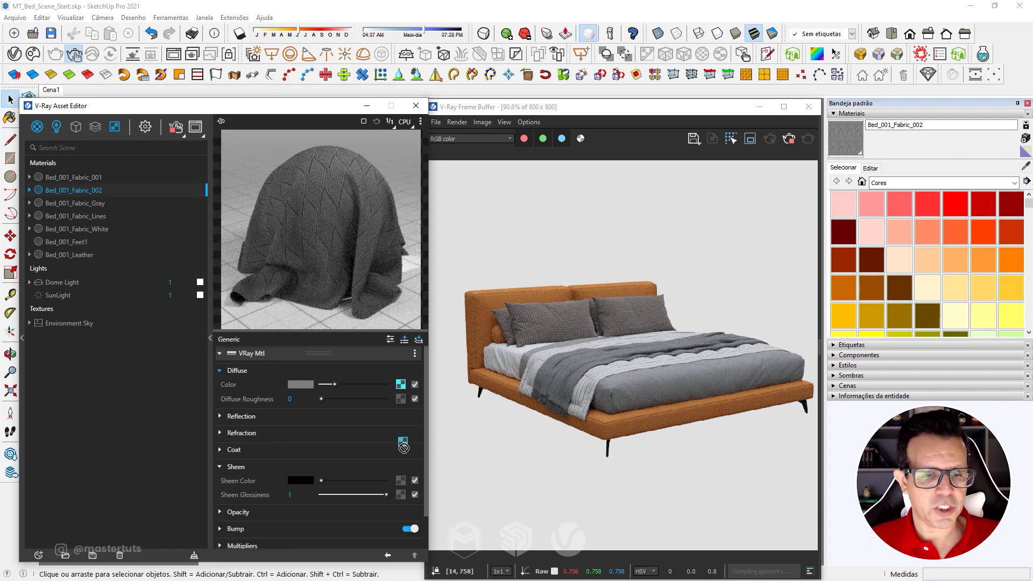
Step: Paste a copy of the texture into Sheen Color at gamma 1,8, with sheen glossiness 0,75
{"action": "right_click", "coordinate": [404, 485]}
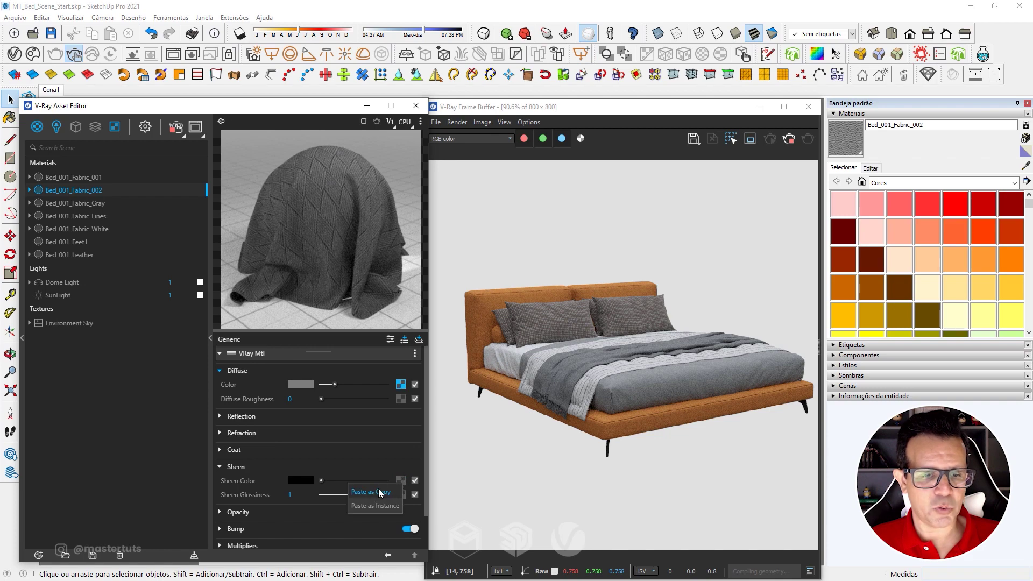
{"action": "left_click", "coordinate": [371, 492]}
{"action": "left_click", "coordinate": [399, 481]}
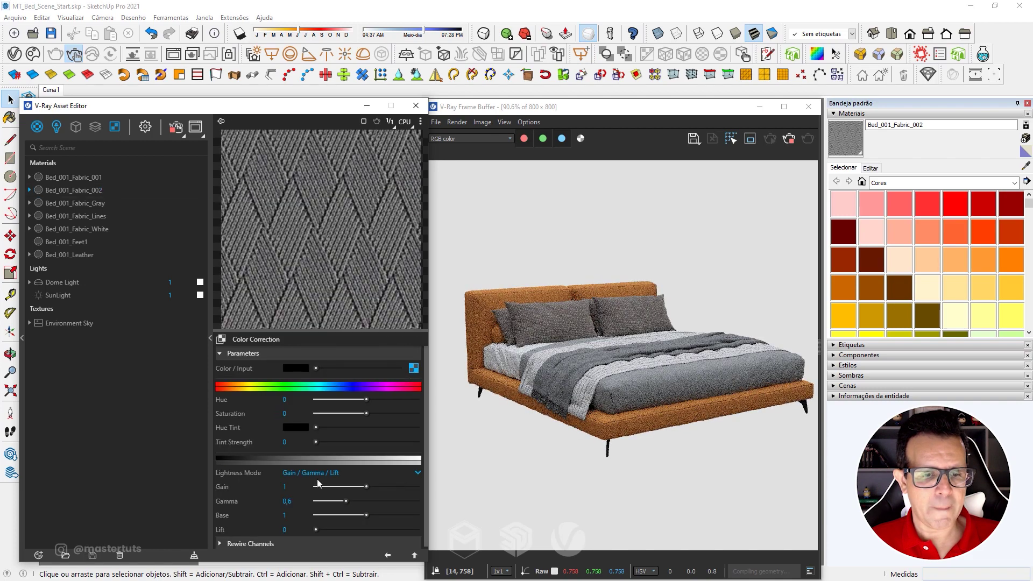
{"action": "left_click", "coordinate": [295, 501]}
{"action": "type", "text": "1"}
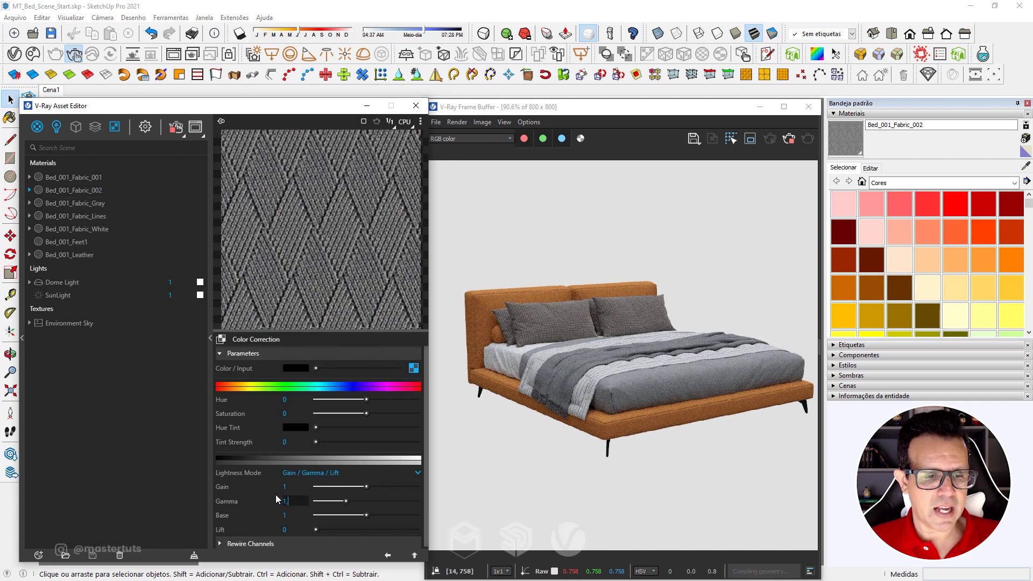
{"action": "type", "text": ",8"}
{"action": "key", "text": "Return"}
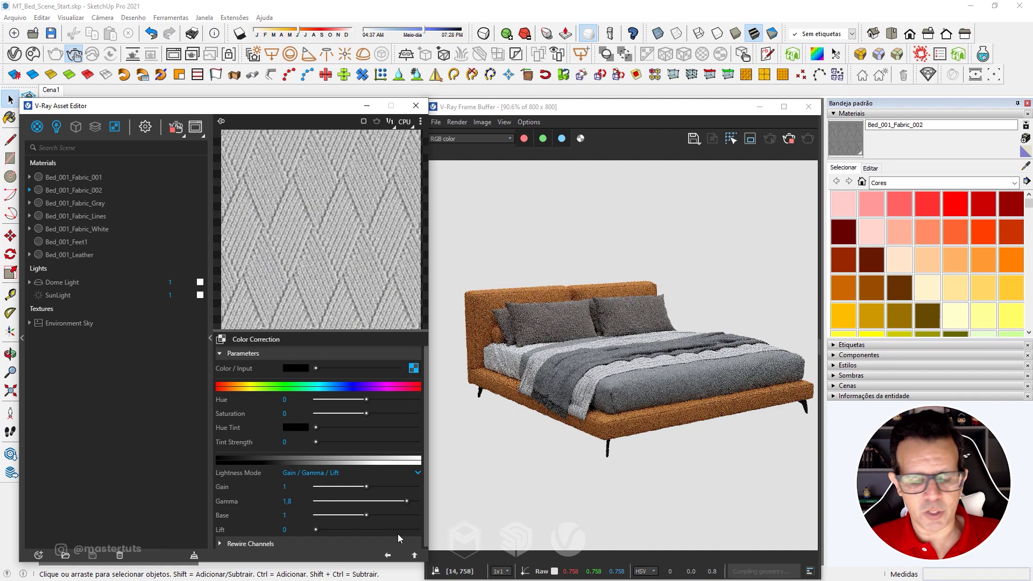
{"action": "left_click", "coordinate": [387, 555]}
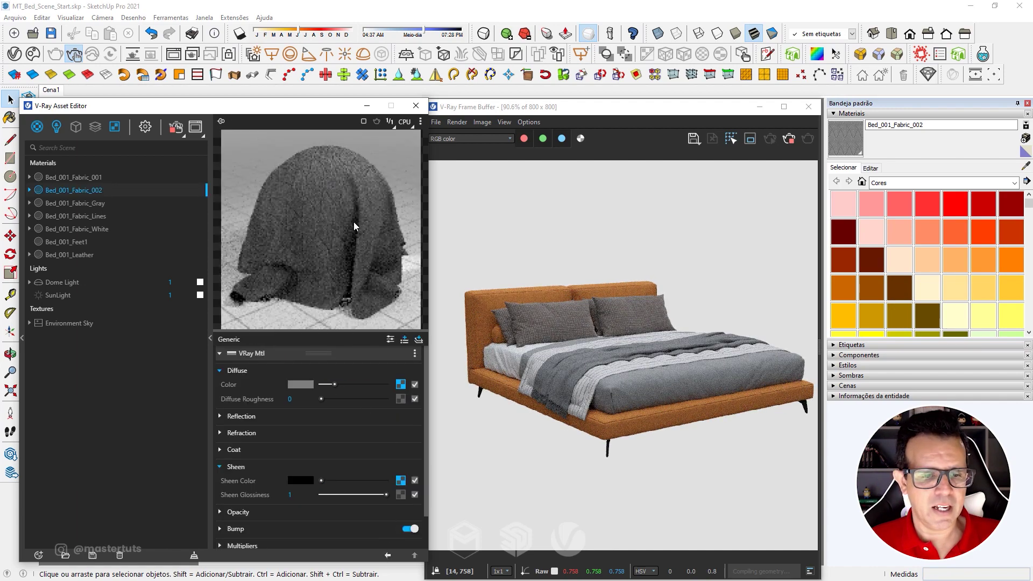
{"action": "left_click", "coordinate": [380, 494]}
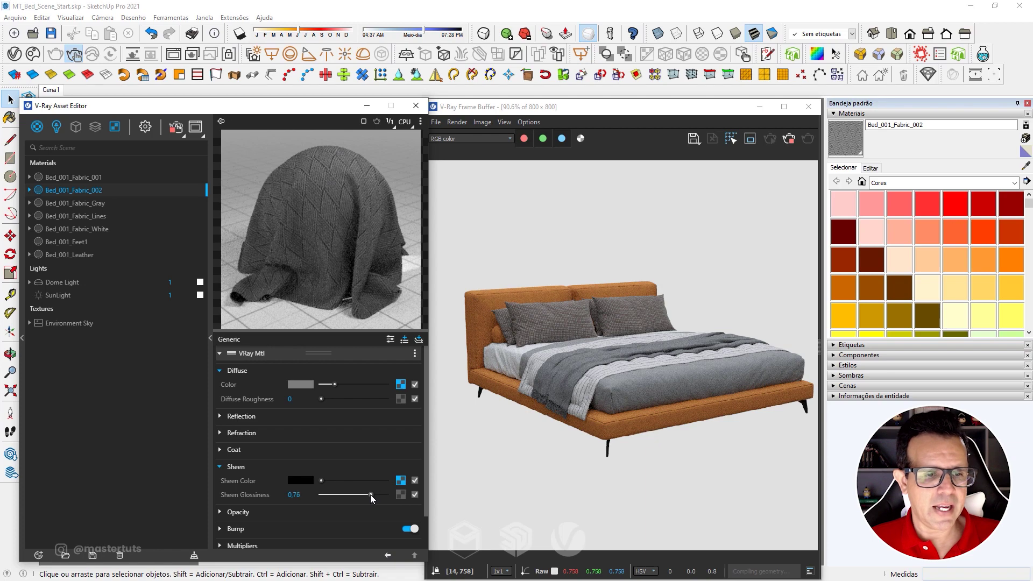
{"action": "left_click_drag", "start_coordinate": [371, 495], "coordinate": [370, 496]}
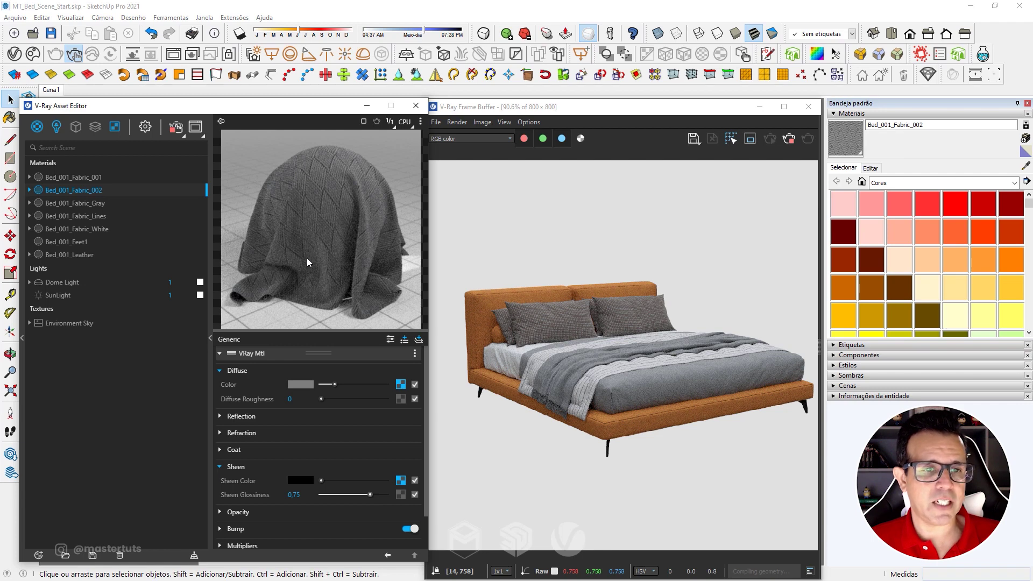
{"action": "scroll", "coordinate": [328, 452], "scroll_direction": "down", "scroll_amount": 2}
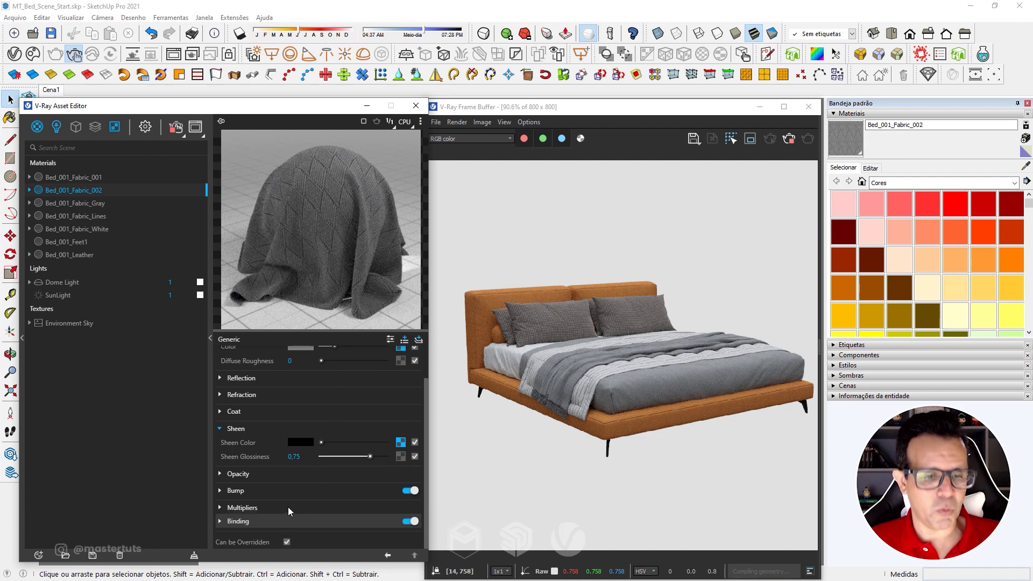
Step: Add a Displacement layer to Bed_001_Fabric_002 using the wool-1-displacement_3.jpg bitmap
{"action": "scroll", "coordinate": [412, 371], "scroll_direction": "up", "scroll_amount": 2}
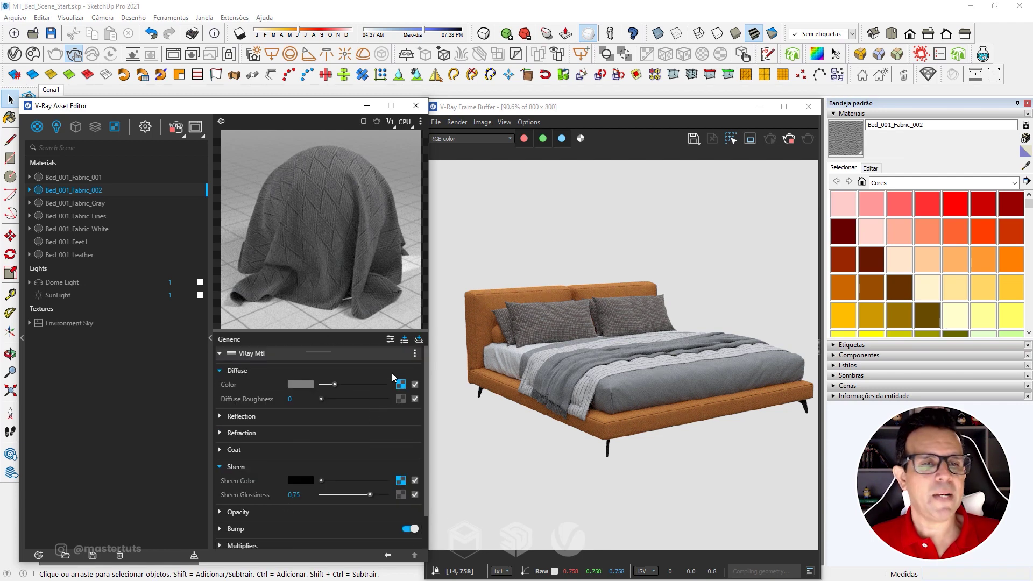
{"action": "left_click", "coordinate": [404, 339]}
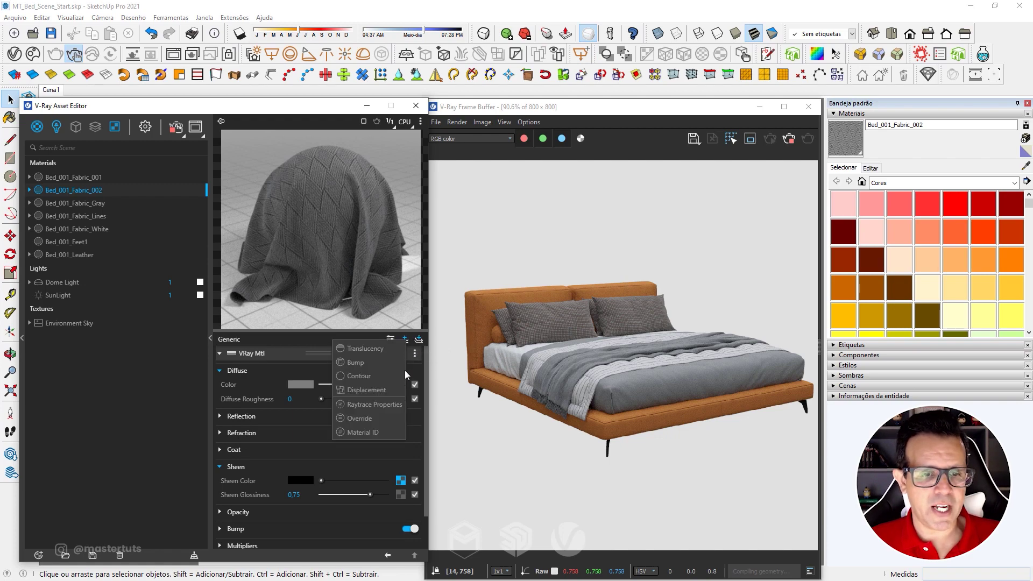
{"action": "left_click", "coordinate": [363, 390]}
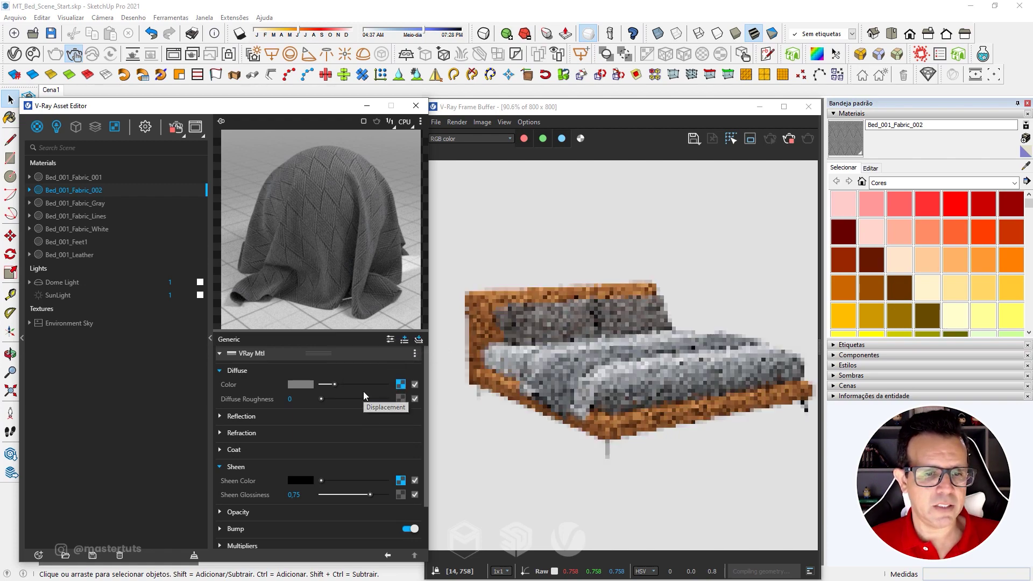
{"action": "scroll", "coordinate": [302, 474], "scroll_direction": "down", "scroll_amount": 2}
{"action": "left_click", "coordinate": [397, 506]}
{"action": "left_click", "coordinate": [413, 467]}
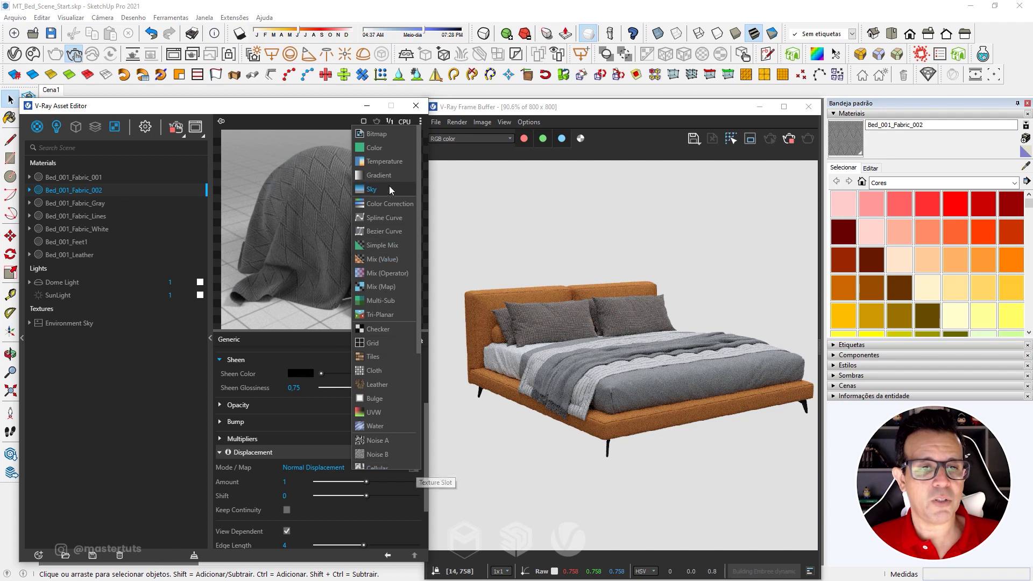
{"action": "left_click", "coordinate": [386, 135]}
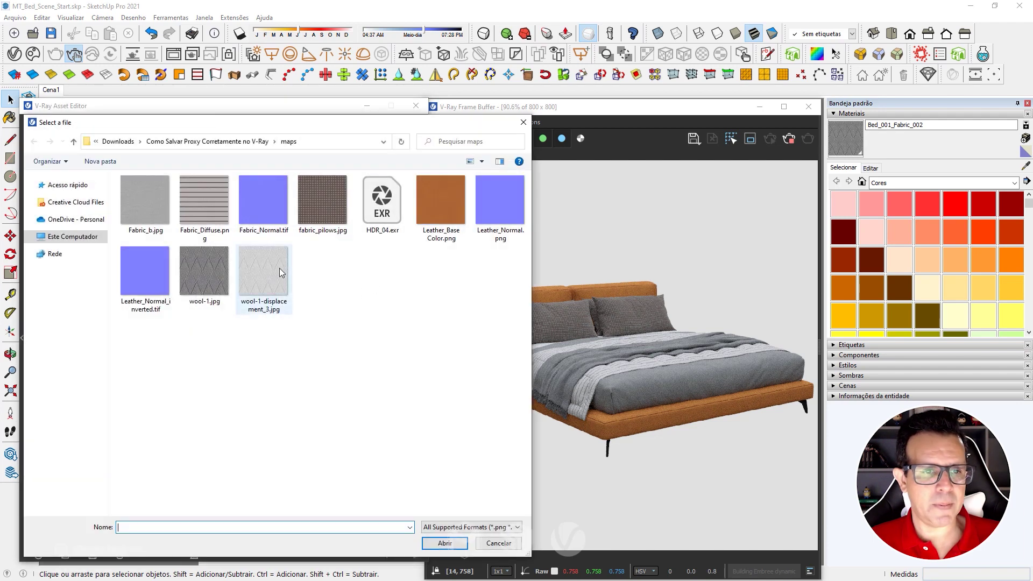
{"action": "left_click", "coordinate": [261, 285]}
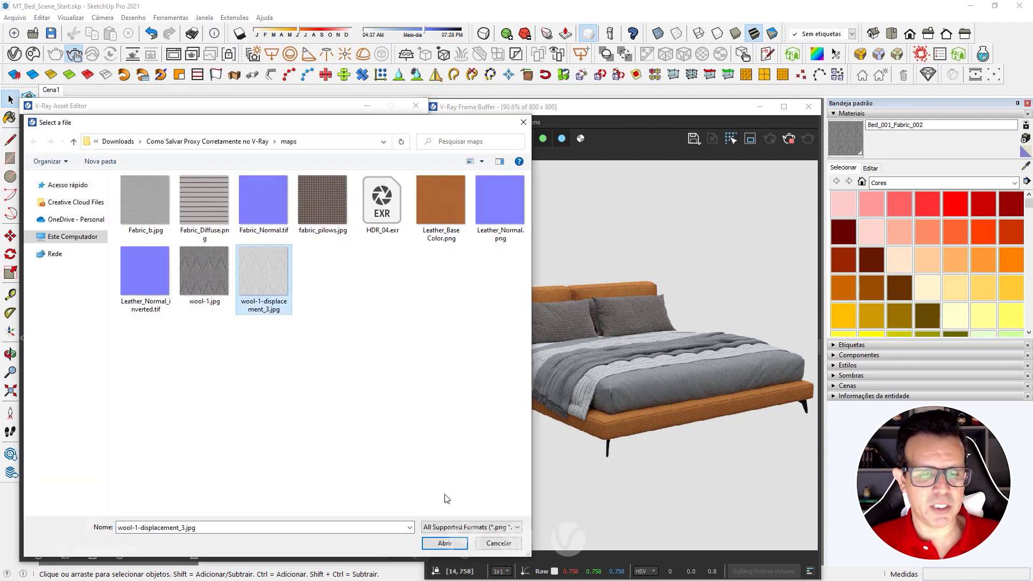
{"action": "left_click", "coordinate": [444, 543]}
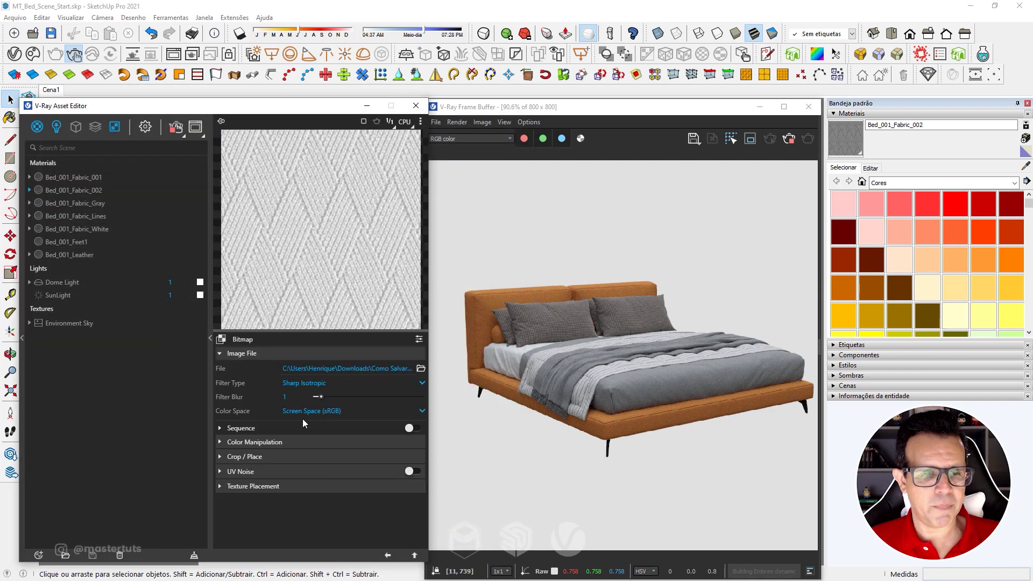
Step: Set the displacement map to Linear colour space and the displacement amount to 0,02
{"action": "left_click", "coordinate": [321, 409]}
{"action": "left_click", "coordinate": [327, 438]}
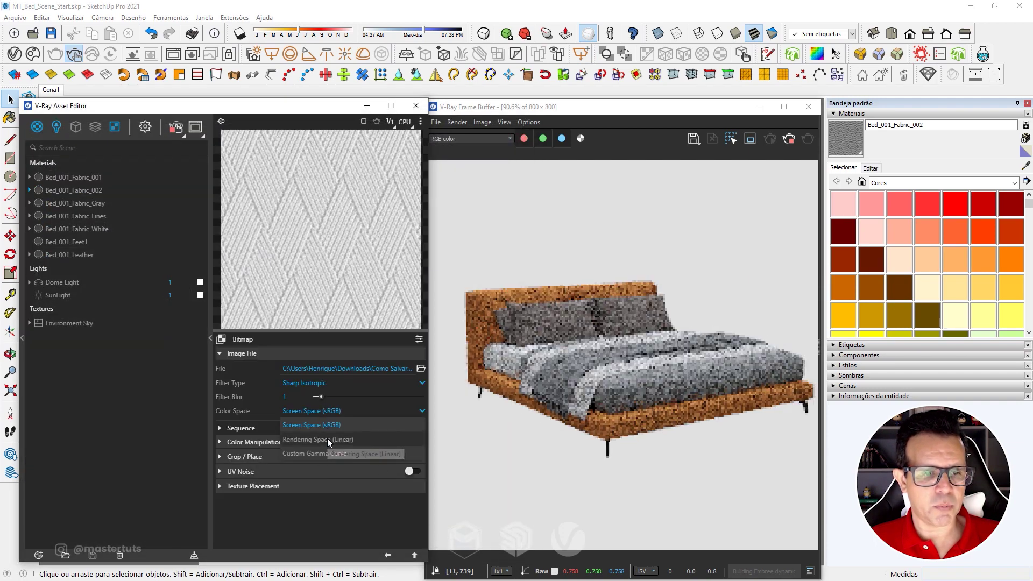
{"action": "left_click", "coordinate": [388, 556]}
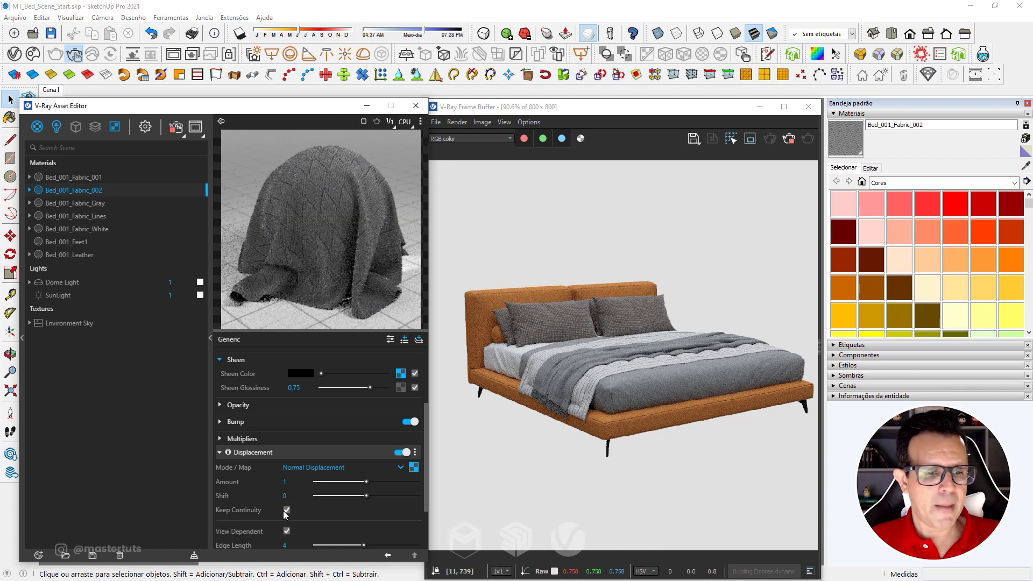
{"action": "left_click", "coordinate": [288, 481]}
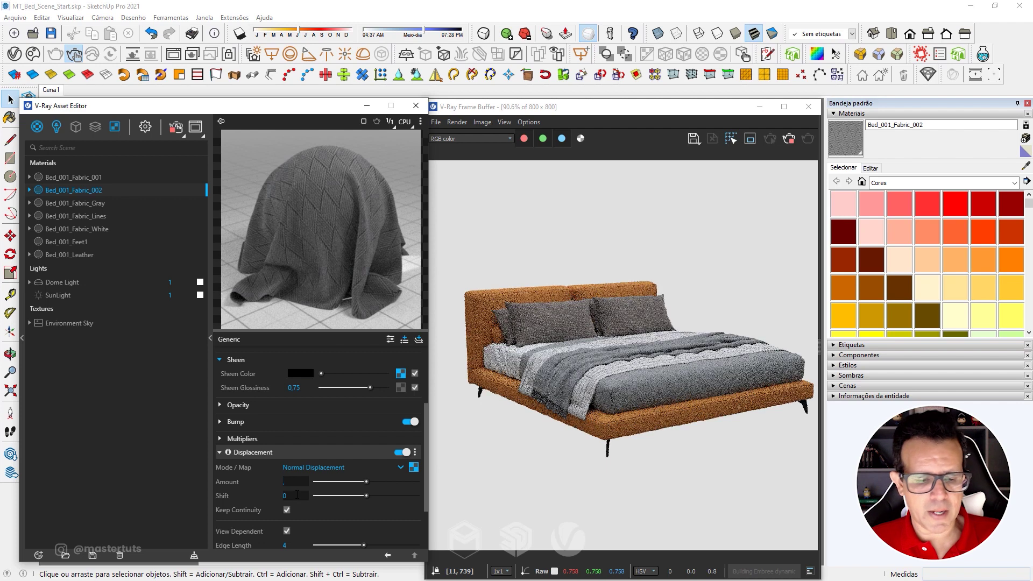
{"action": "type", "text": "02"}
{"action": "key", "text": "Return"}
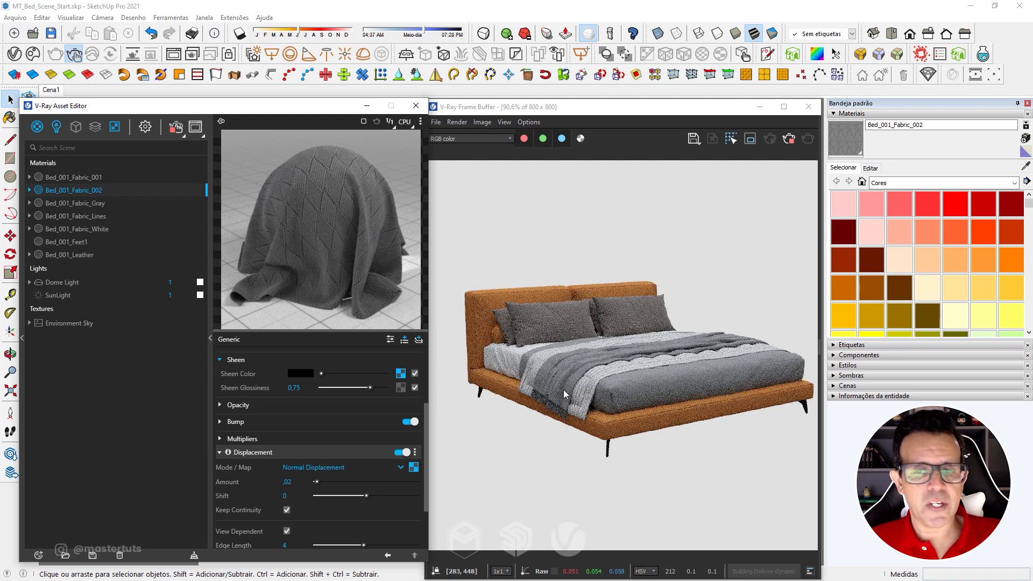
Step: Restart the V-Ray render of the bed, then select Bed_001_Fabric_Gray
{"action": "left_click", "coordinate": [789, 139]}
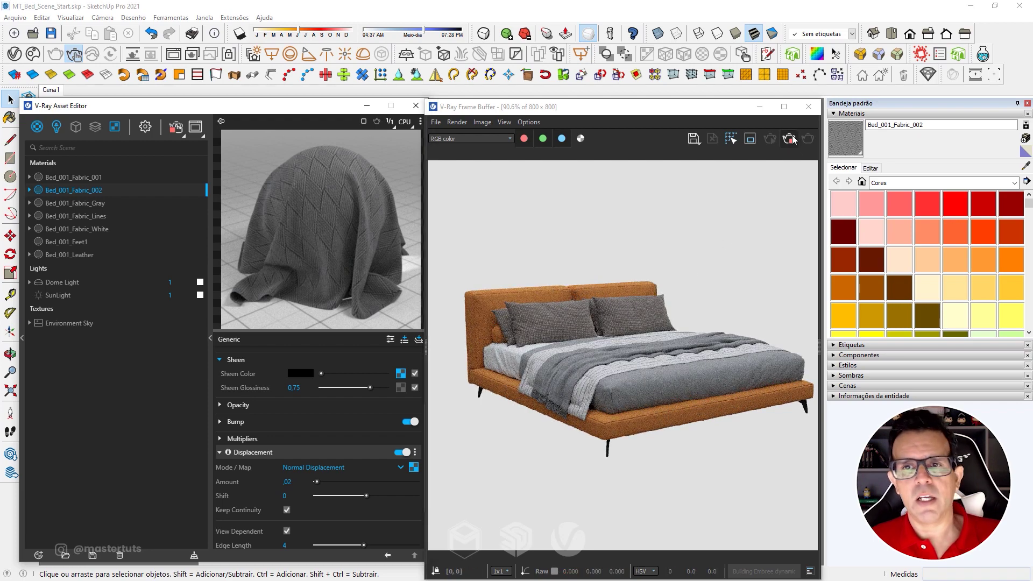
{"action": "left_click", "coordinate": [75, 55]}
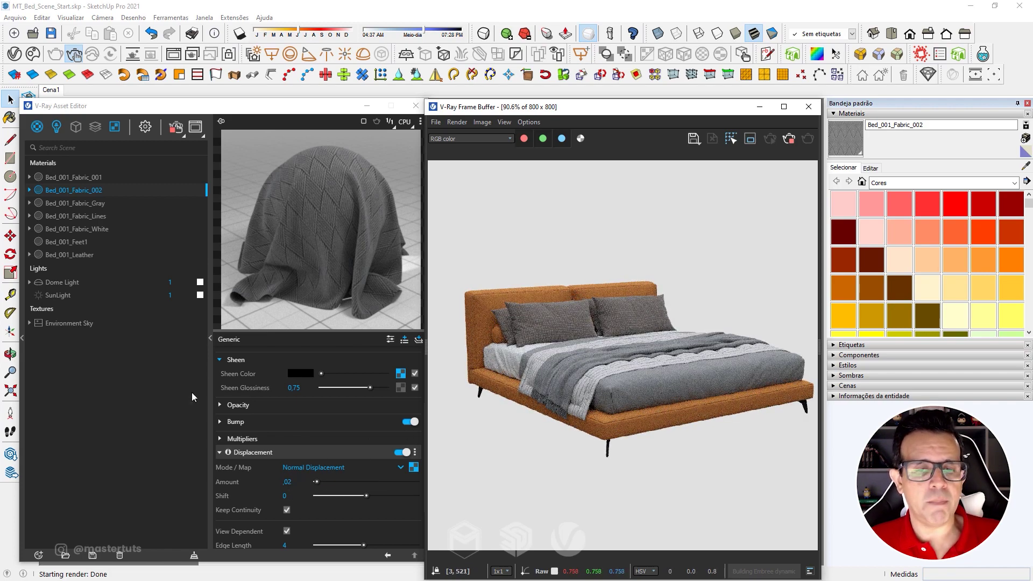
{"action": "left_click", "coordinate": [85, 204]}
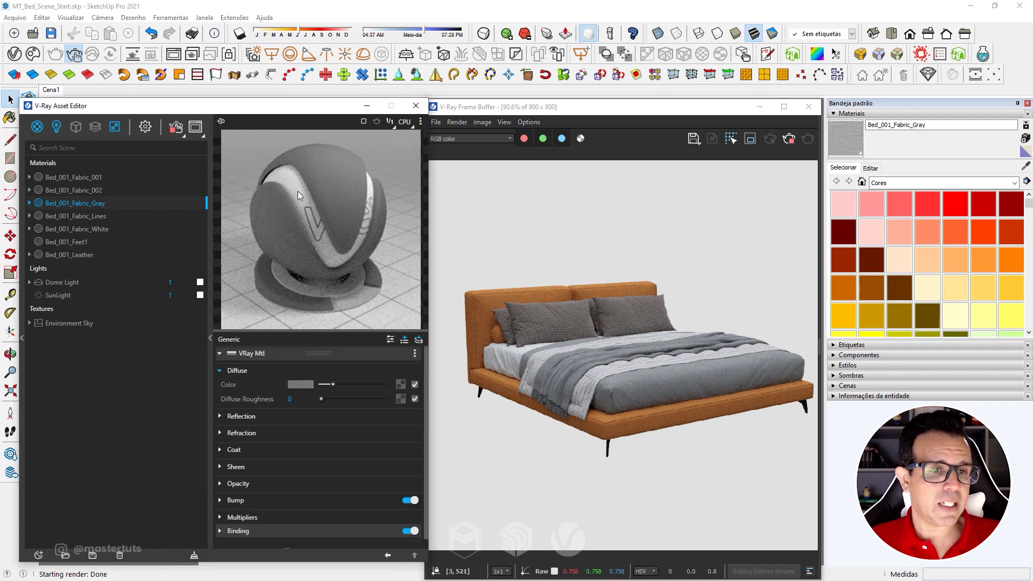
Step: Load Fabric_b.jpg as Bed_001_Fabric_Gray's bump map with bump amount 0,5
{"action": "left_click", "coordinate": [263, 499]}
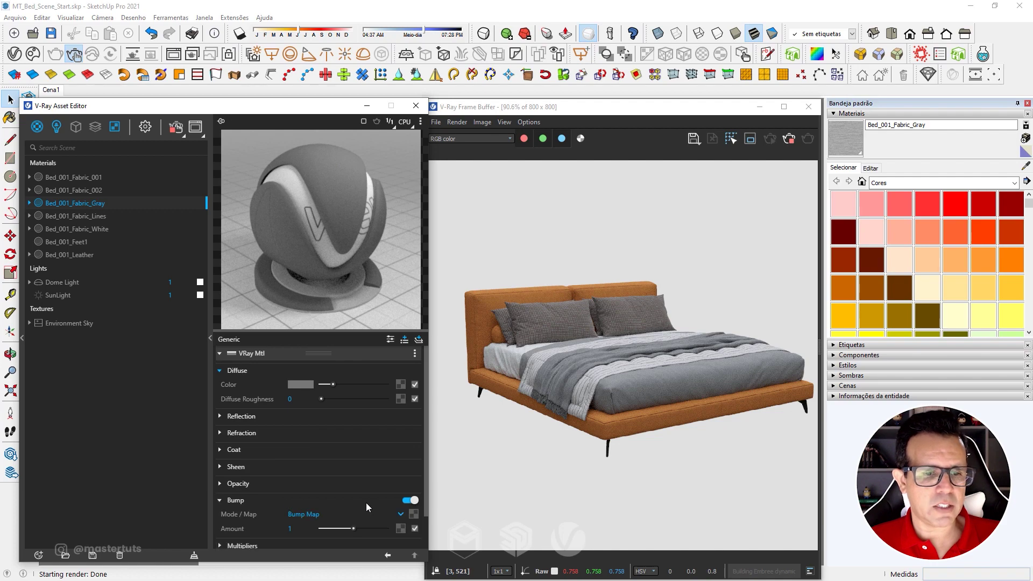
{"action": "left_click", "coordinate": [414, 517]}
{"action": "left_click", "coordinate": [372, 136]}
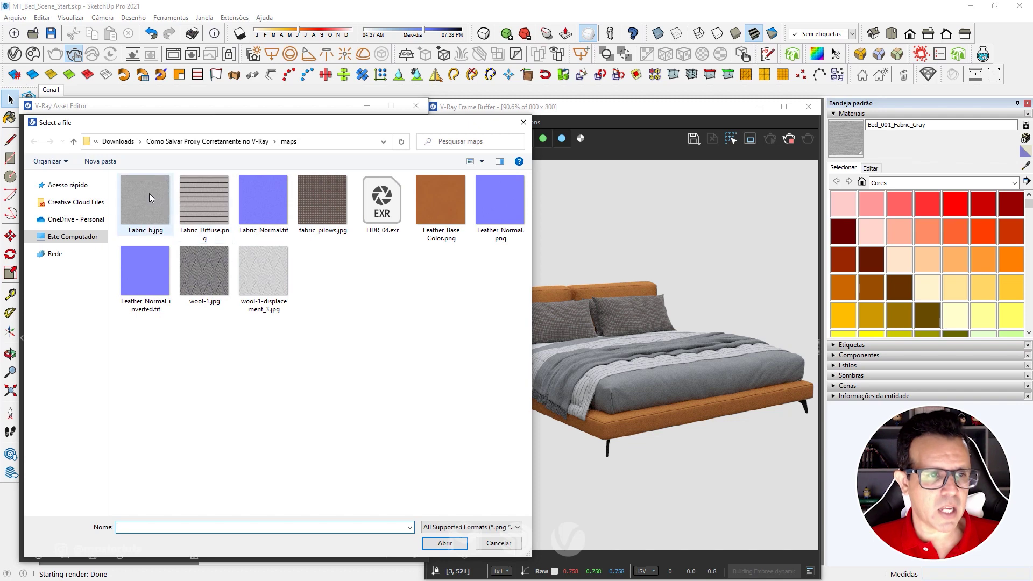
{"action": "left_click", "coordinate": [149, 193]}
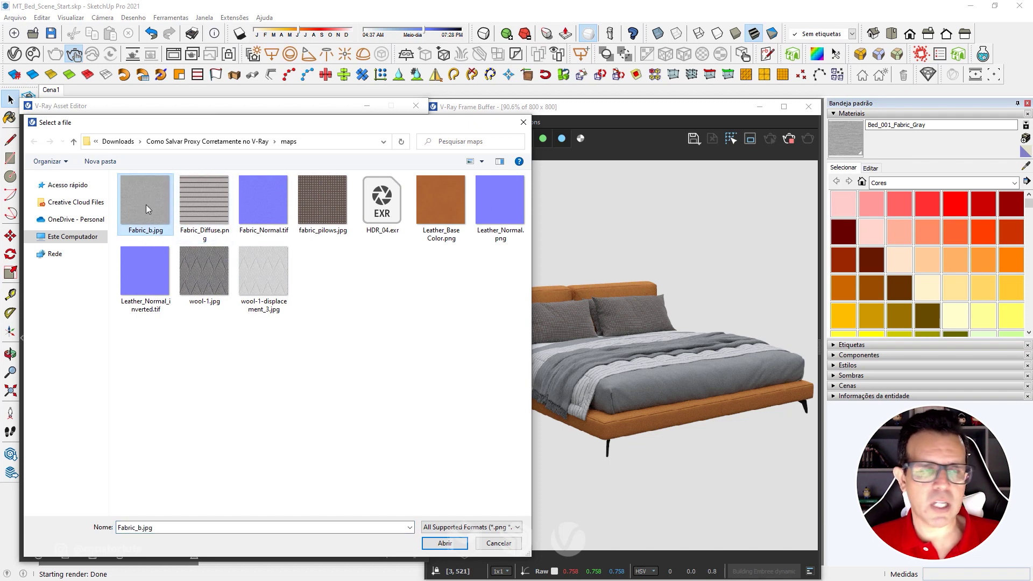
{"action": "left_click", "coordinate": [445, 544]}
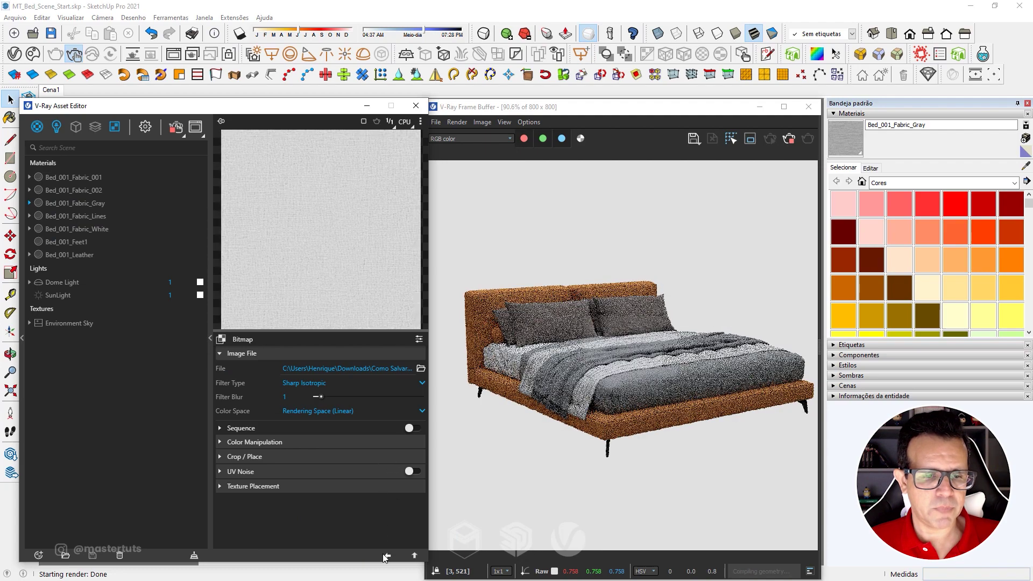
{"action": "left_click", "coordinate": [386, 556]}
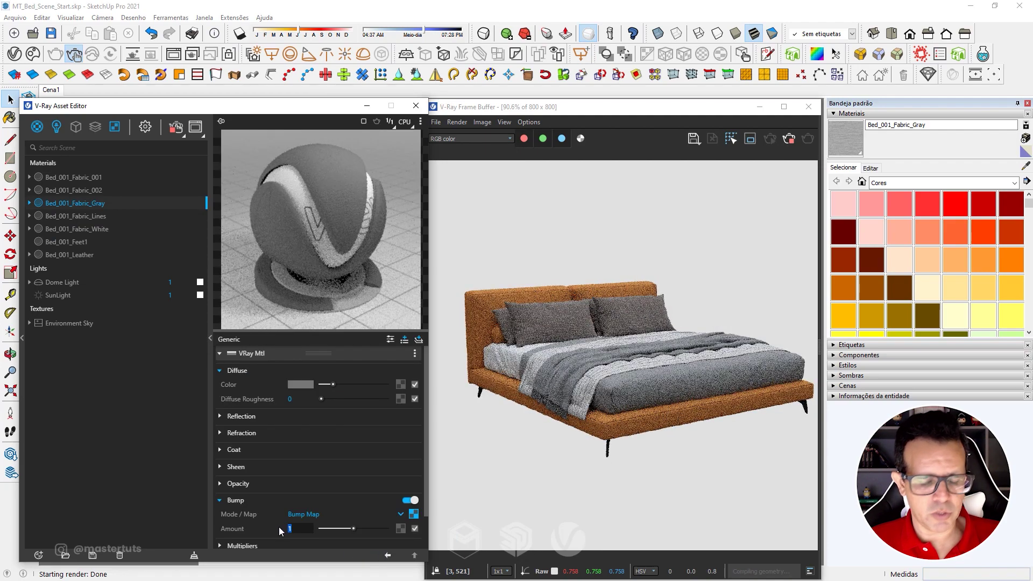
{"action": "key", "text": "BackSpace"}
{"action": "type", "text": ",5"}
{"action": "key", "text": "Return"}
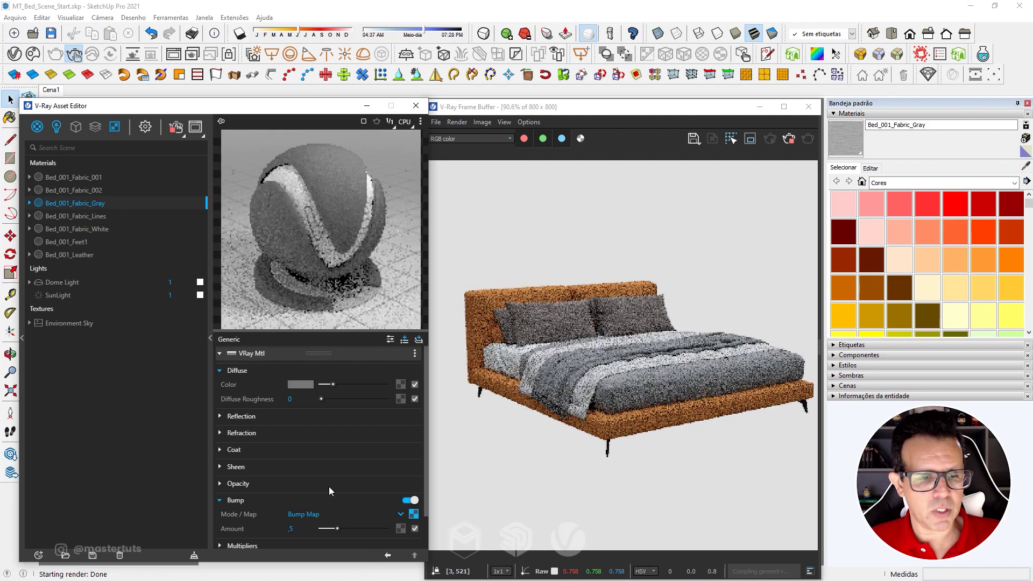
Step: Copy the diffuse colour onto the sheen colour and brighten it to 0.671 grey
{"action": "left_click", "coordinate": [285, 465]}
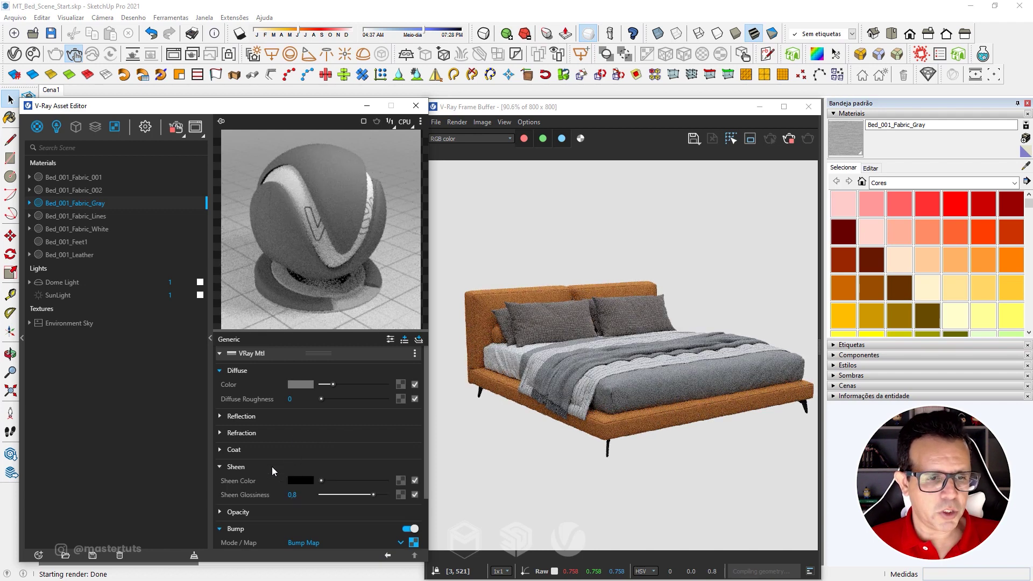
{"action": "left_click_drag", "start_coordinate": [299, 384], "coordinate": [302, 481]}
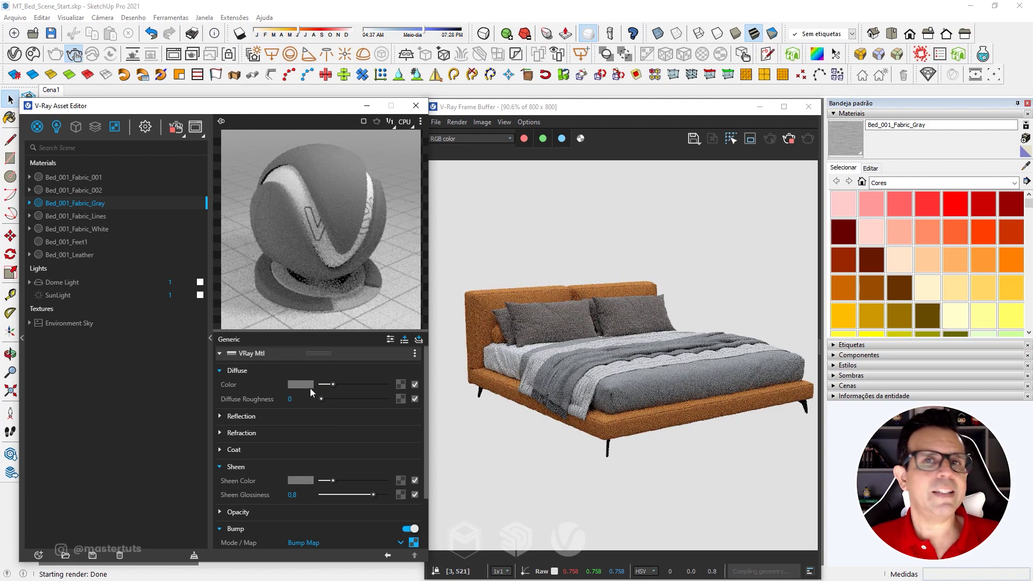
{"action": "left_click", "coordinate": [305, 481]}
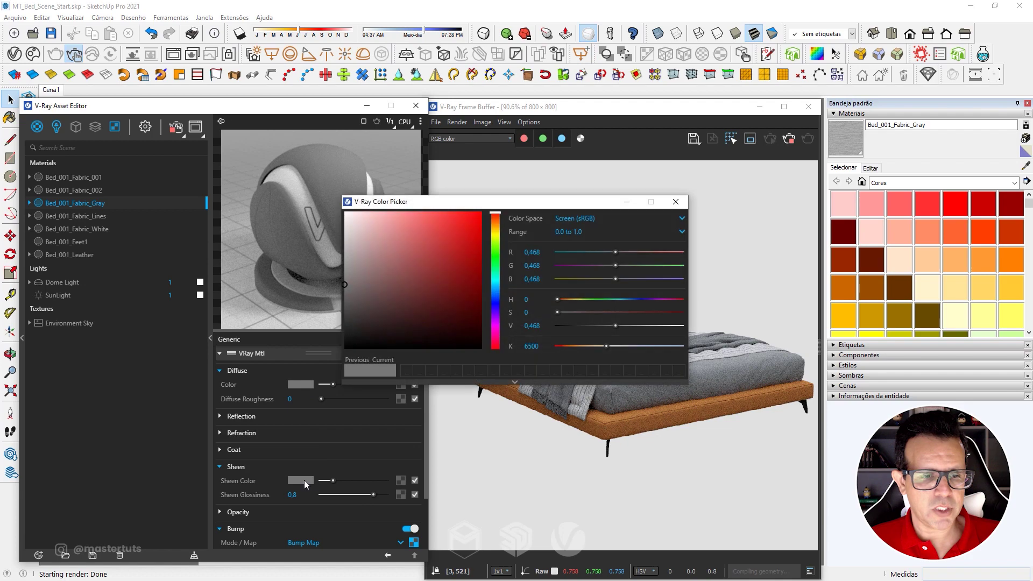
{"action": "left_click", "coordinate": [342, 257]}
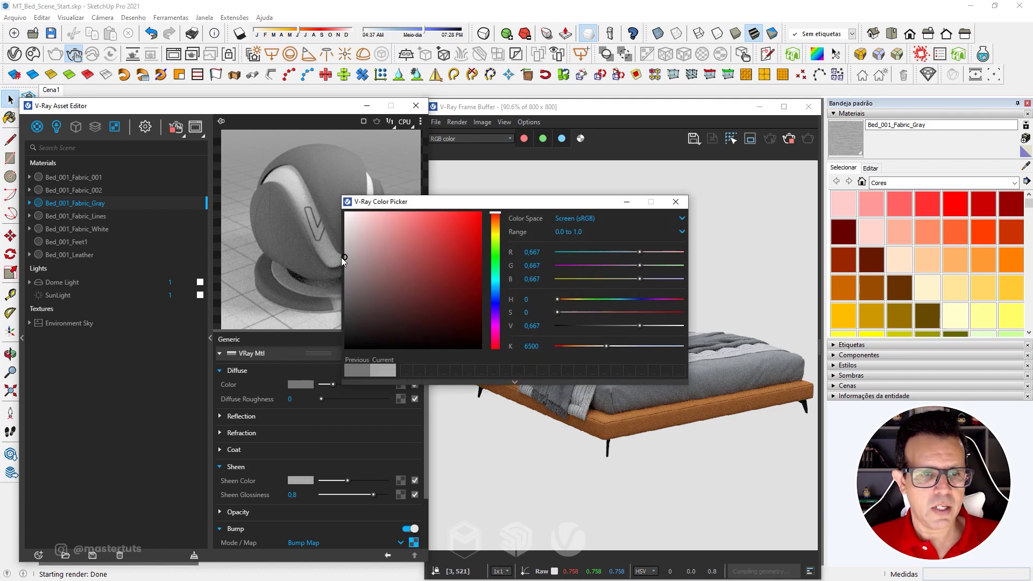
{"action": "left_click", "coordinate": [677, 203]}
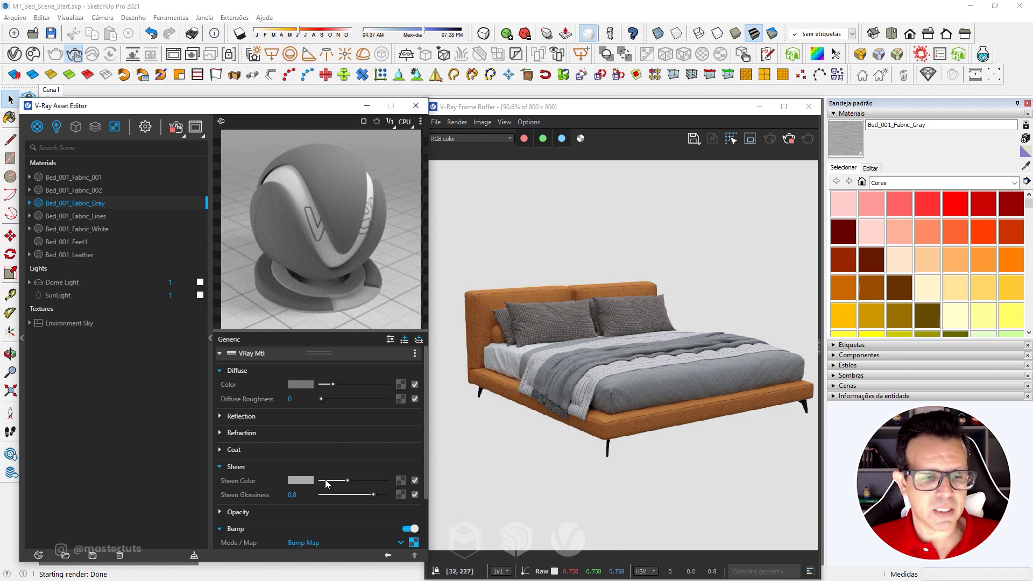
Step: Switch the material preview scene from Generic to Fabric
{"action": "scroll", "coordinate": [305, 482], "scroll_direction": "down", "scroll_amount": 2}
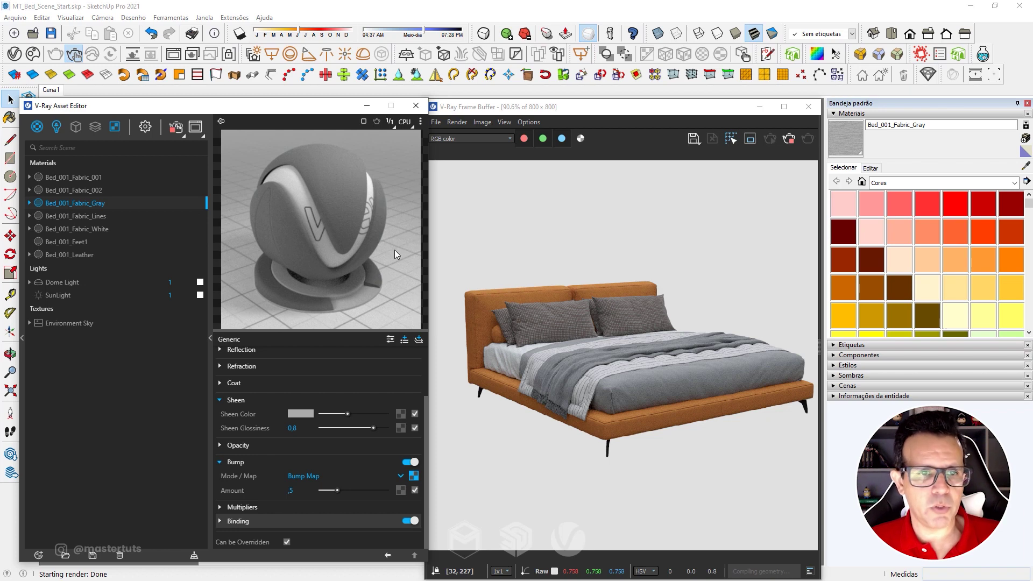
{"action": "scroll", "coordinate": [414, 331], "scroll_direction": "up", "scroll_amount": 2}
{"action": "left_click", "coordinate": [419, 124]}
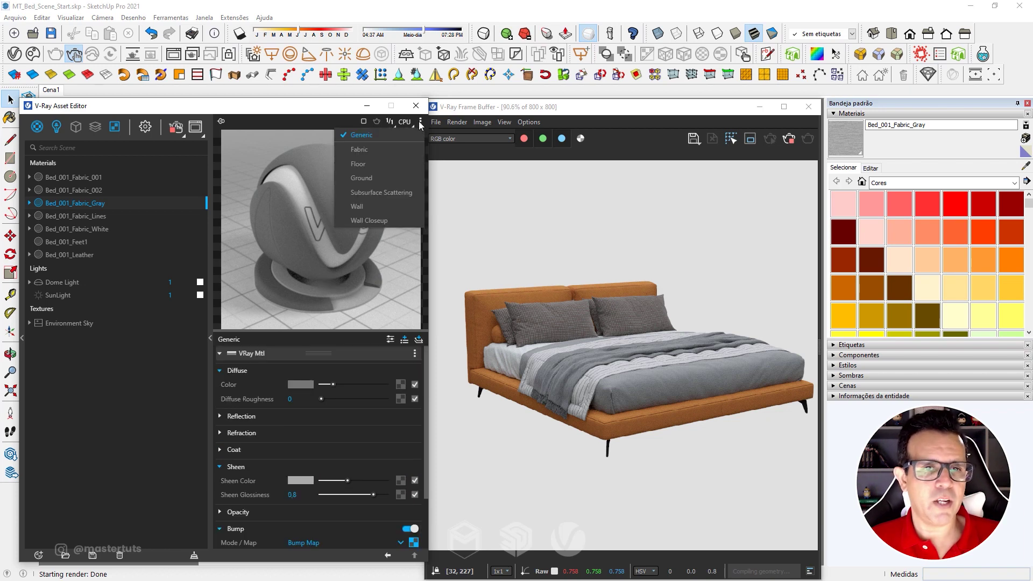
{"action": "left_click", "coordinate": [362, 151]}
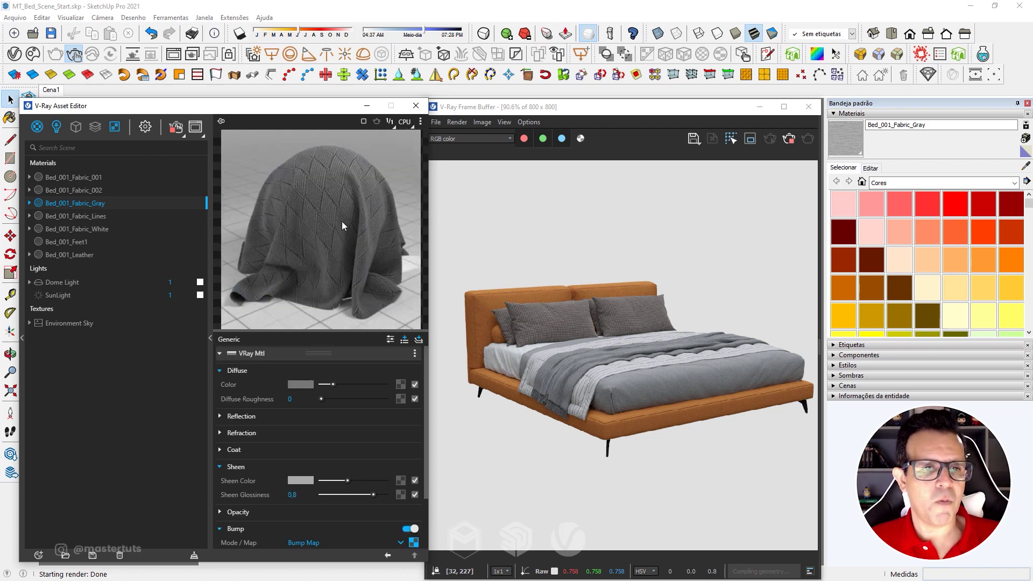
Step: Wrap Bed_001_Fabric_Lines' diffuse texture in a Color Correction using Gain / Gamma / Lift mode
{"action": "left_click", "coordinate": [89, 215]}
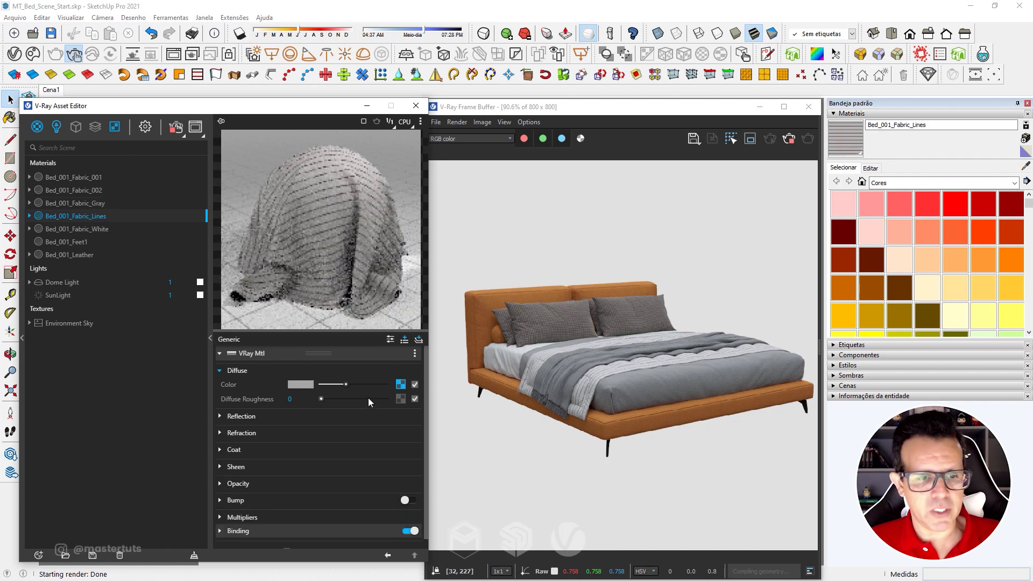
{"action": "right_click", "coordinate": [402, 386]}
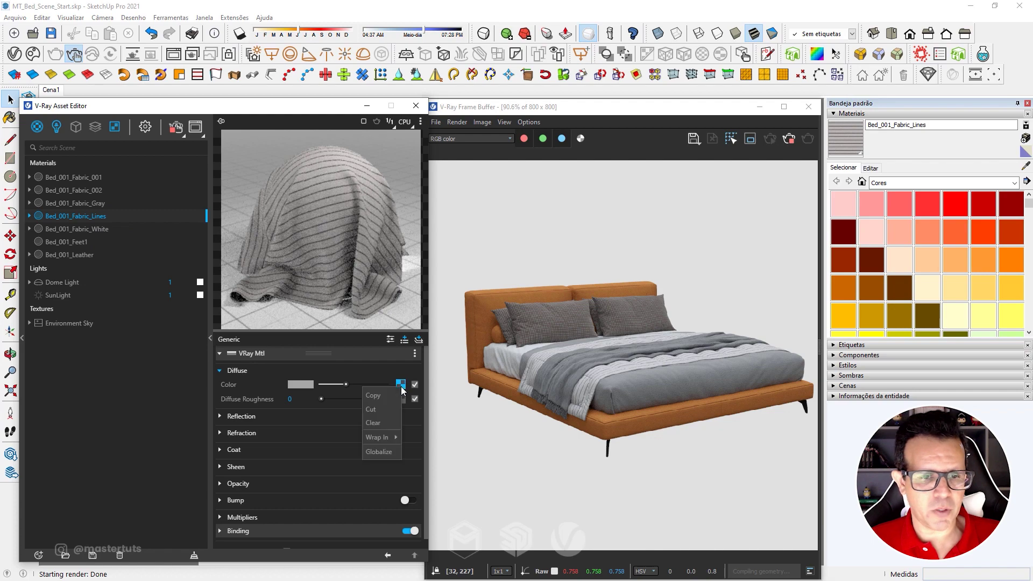
{"action": "mouse_move", "coordinate": [378, 437]}
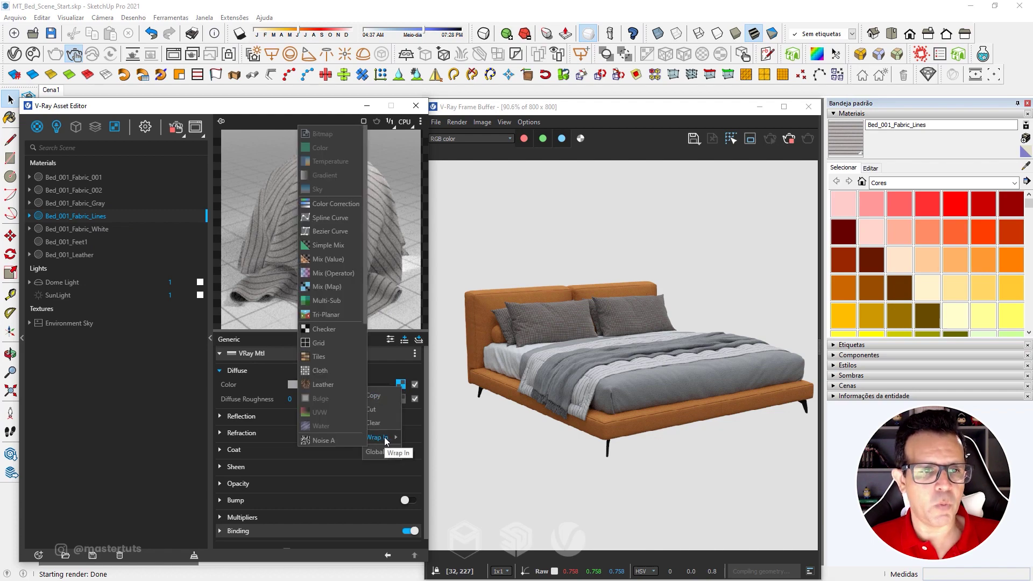
{"action": "left_click", "coordinate": [332, 205]}
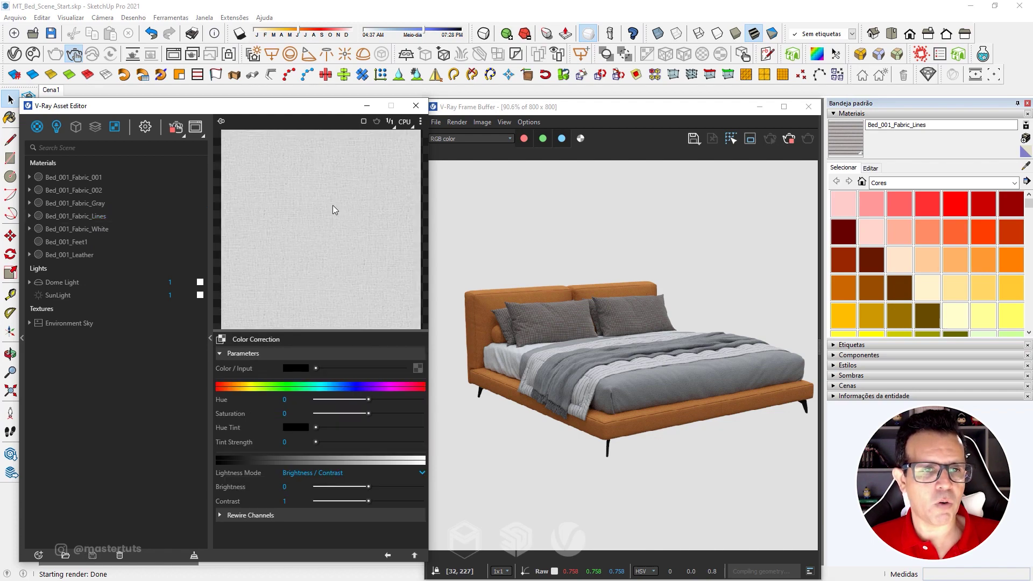
{"action": "left_click", "coordinate": [330, 474]}
{"action": "left_click", "coordinate": [324, 500]}
{"action": "type", "text": ".8"}
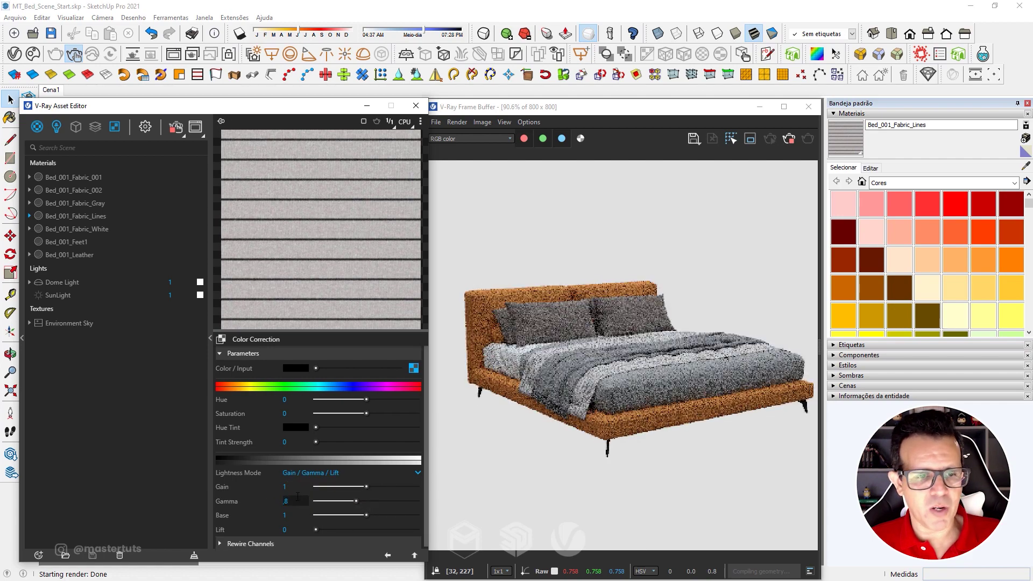
{"action": "left_click", "coordinate": [415, 556]}
Step: Paste the colour-corrected texture into the sheen colour and set its gamma to 1,6
{"action": "left_click", "coordinate": [303, 462]}
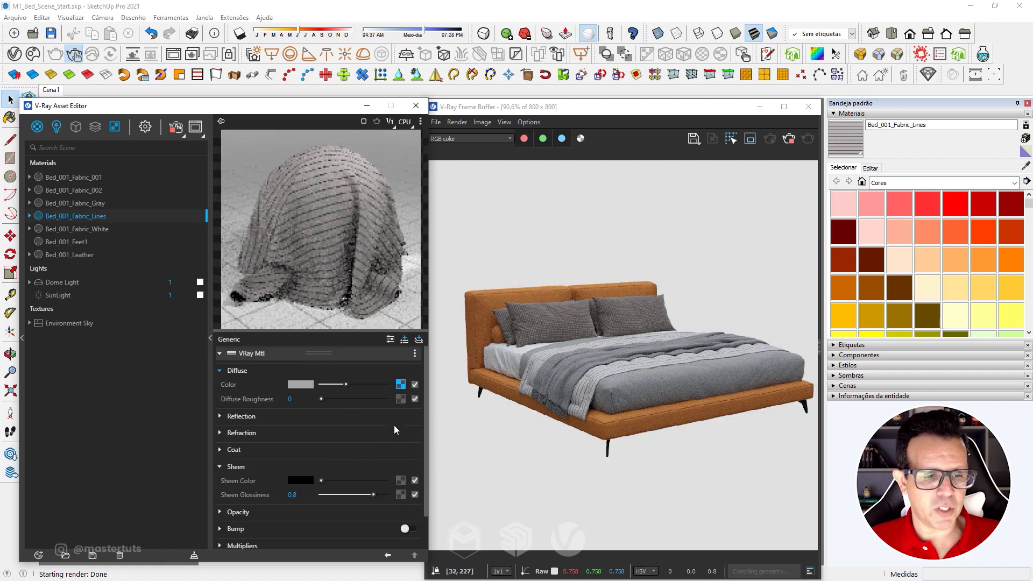
{"action": "right_click", "coordinate": [402, 482]}
{"action": "left_click", "coordinate": [388, 489]}
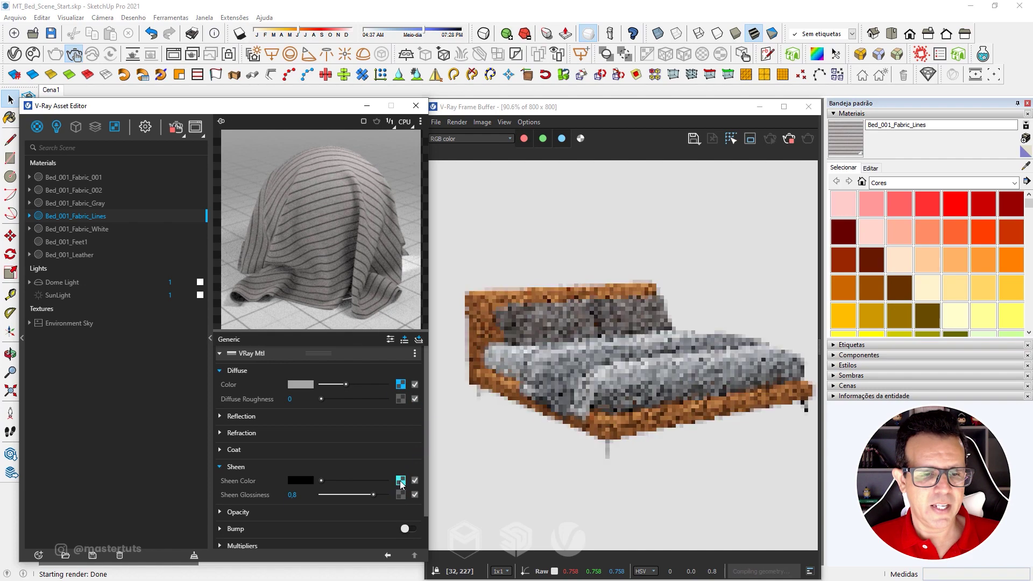
{"action": "left_click", "coordinate": [401, 481]}
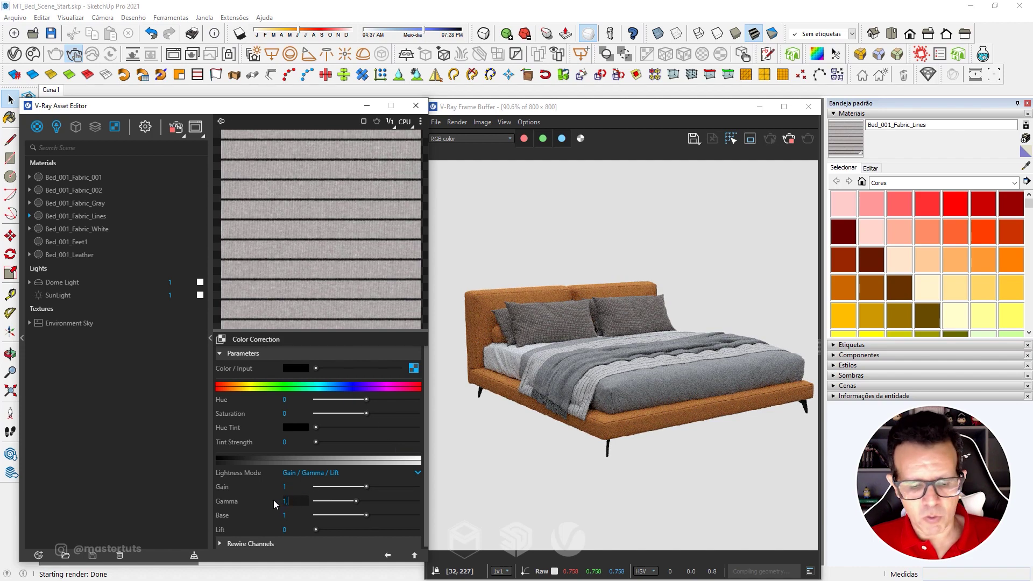
{"action": "type", "text": "1,6"}
{"action": "key", "text": "Return"}
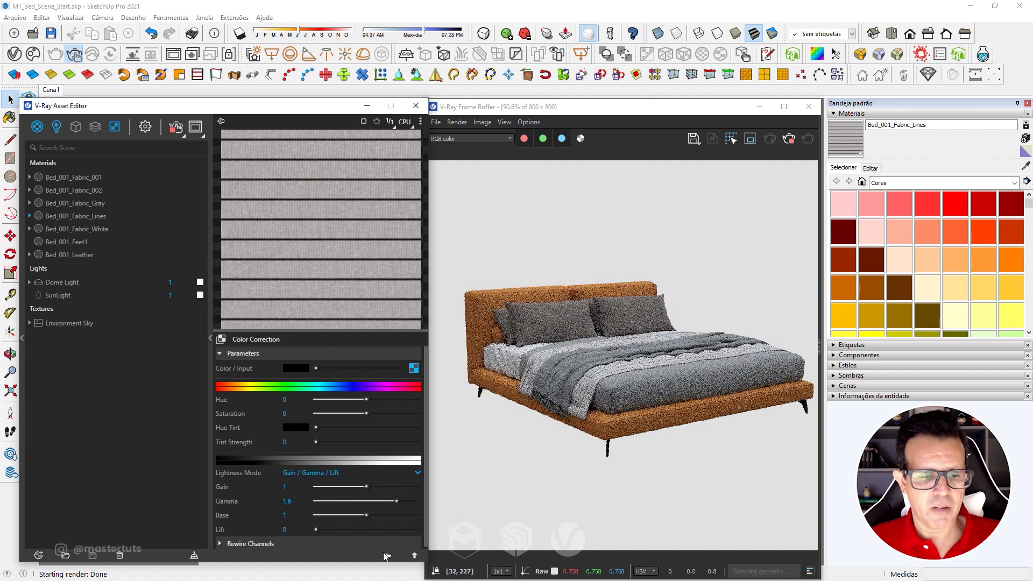
{"action": "left_click", "coordinate": [388, 555]}
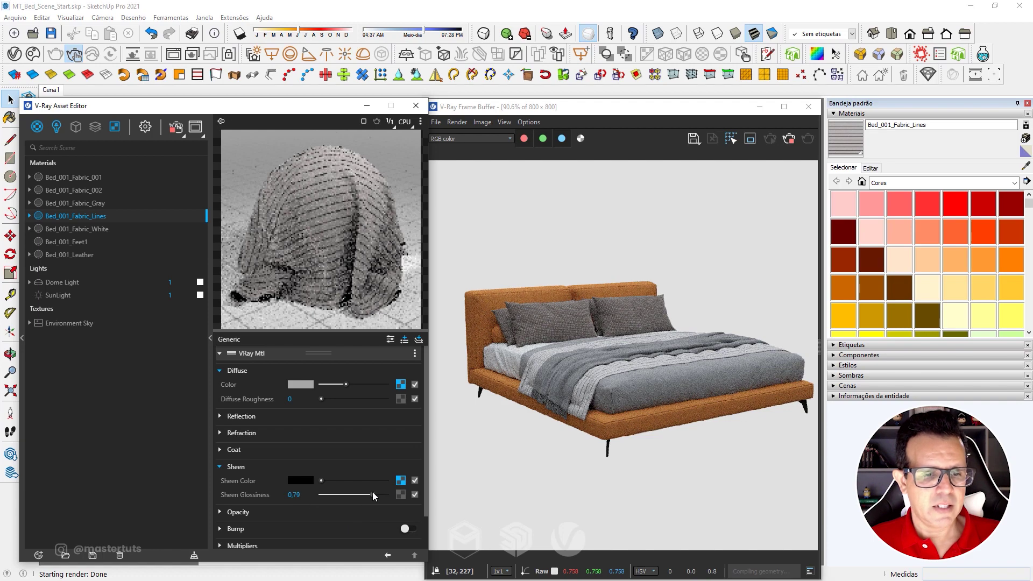
Step: Lower the sheen glossiness to about 0.7
{"action": "left_click_drag", "start_coordinate": [373, 494], "coordinate": [367, 494]}
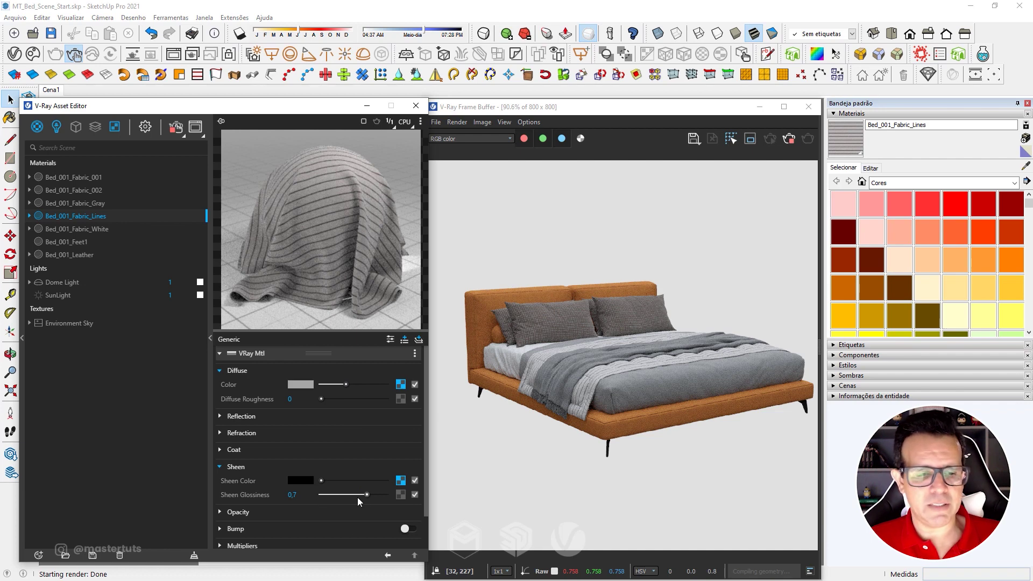
{"action": "scroll", "coordinate": [357, 497], "scroll_direction": "down", "scroll_amount": 2}
{"action": "left_click", "coordinate": [252, 492]}
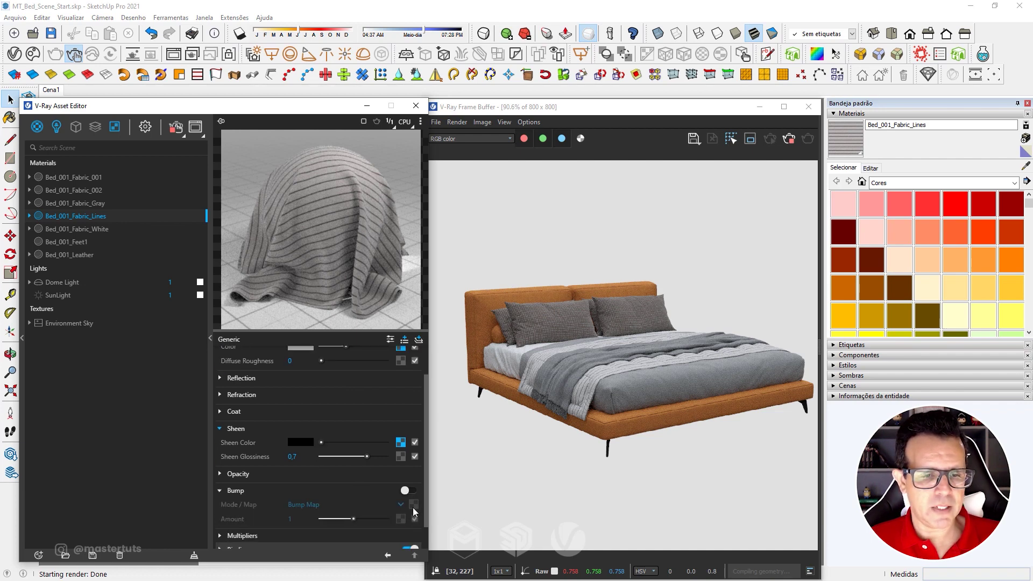
Step: Load Fabric_b.jpg as Bed_001_Fabric_Lines' bump bitmap and set bump amount to 0,02
{"action": "left_click", "coordinate": [413, 506]}
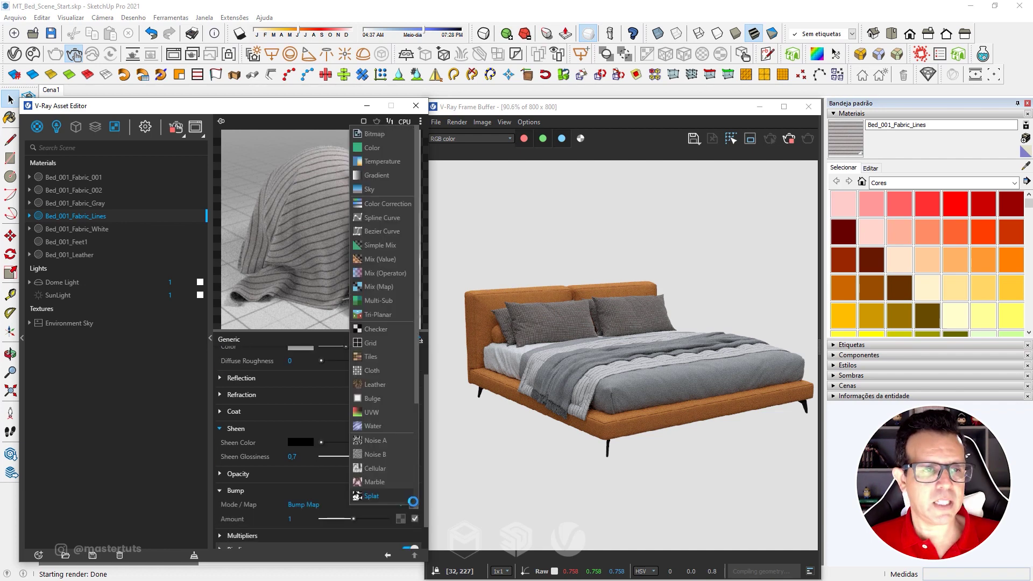
{"action": "left_click", "coordinate": [382, 134]}
{"action": "left_click", "coordinate": [144, 198]}
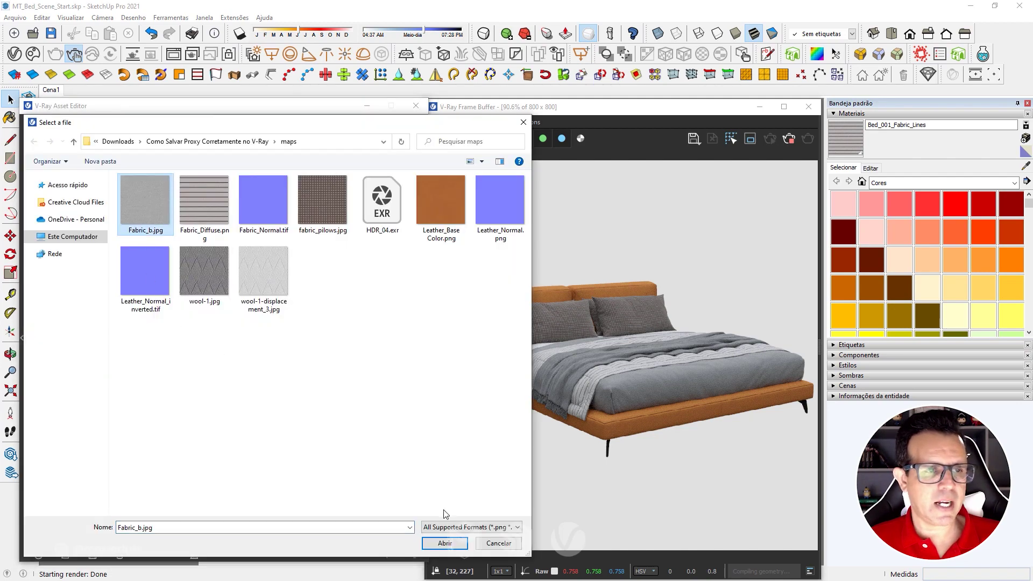
{"action": "left_click", "coordinate": [444, 543]}
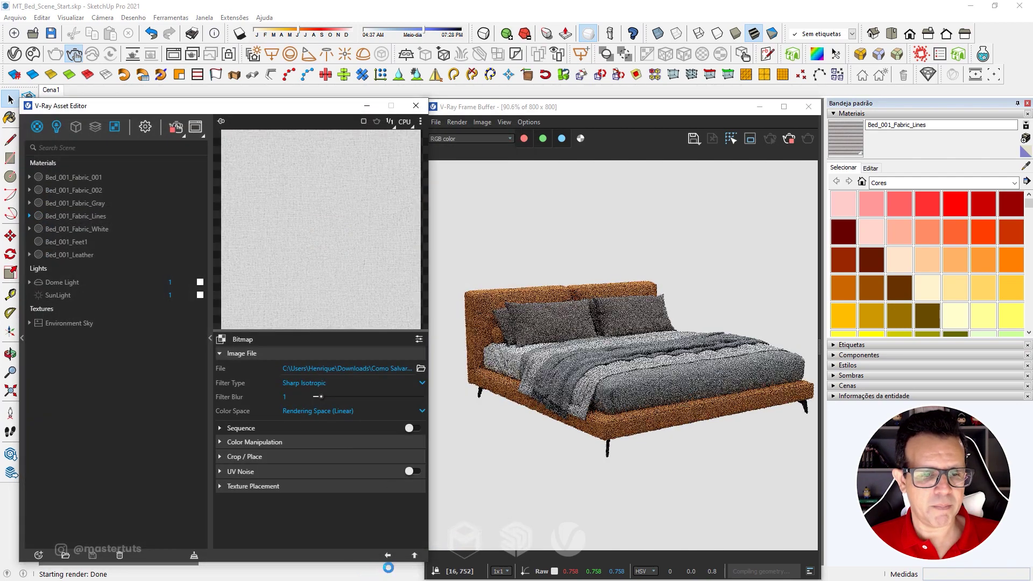
{"action": "left_click", "coordinate": [388, 555]}
{"action": "left_click", "coordinate": [293, 519]}
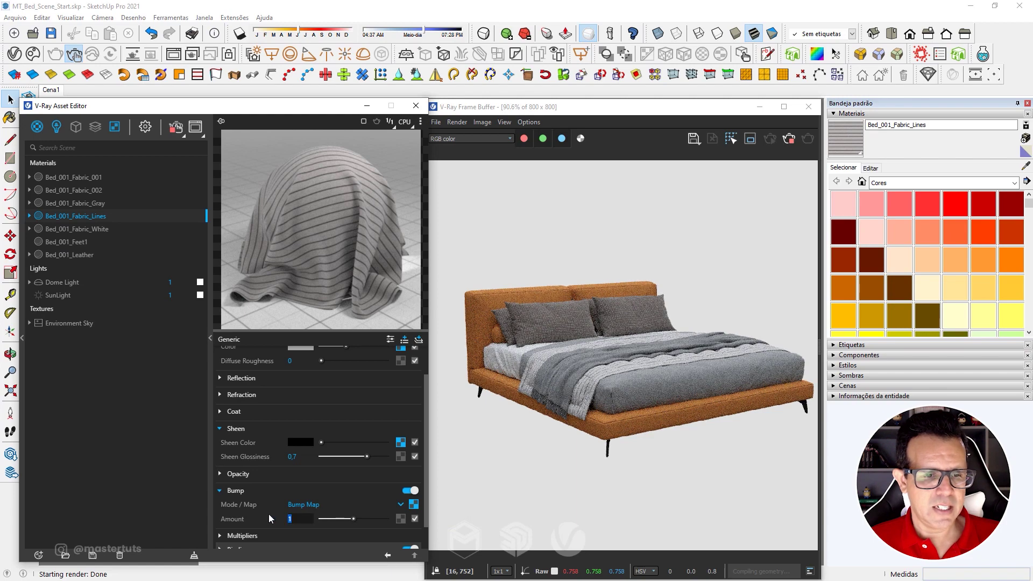
{"action": "type", "text": ",0"}
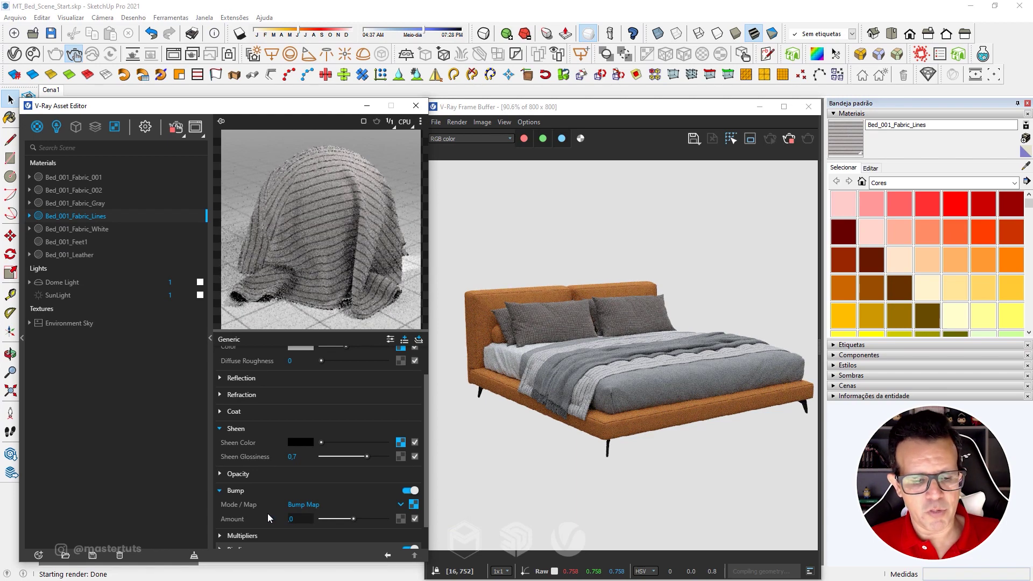
{"action": "type", "text": "2"}
{"action": "key", "text": "Return"}
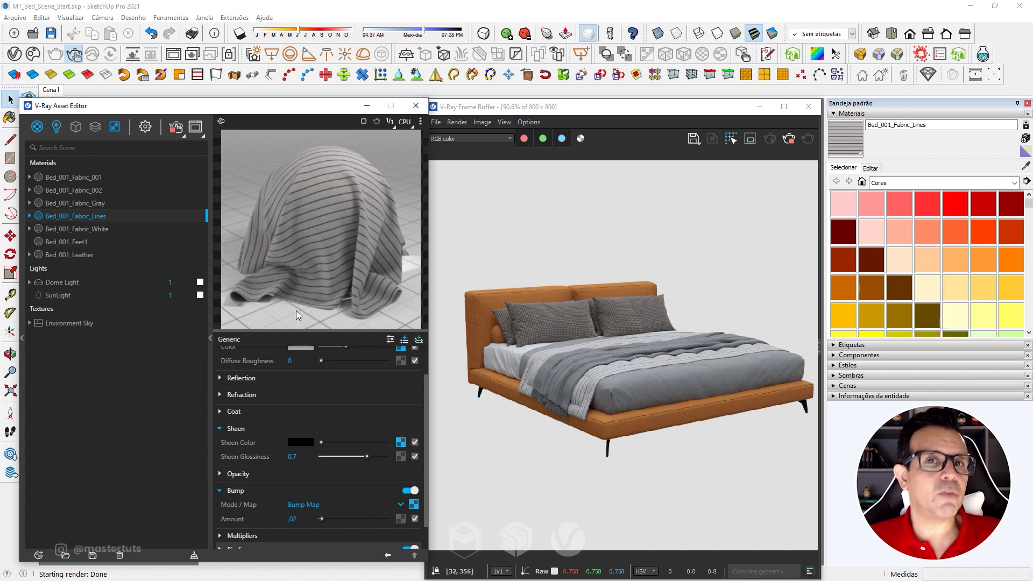
Step: Select Bed_001_Fabric_White and inspect its diffuse colour without changing it
{"action": "left_click", "coordinate": [71, 230]}
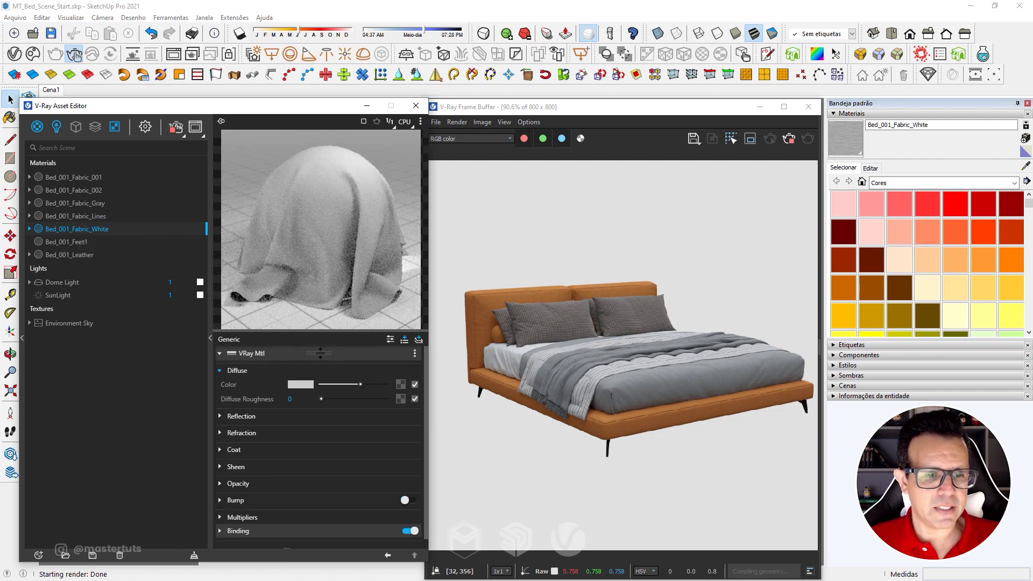
{"action": "left_click", "coordinate": [305, 385]}
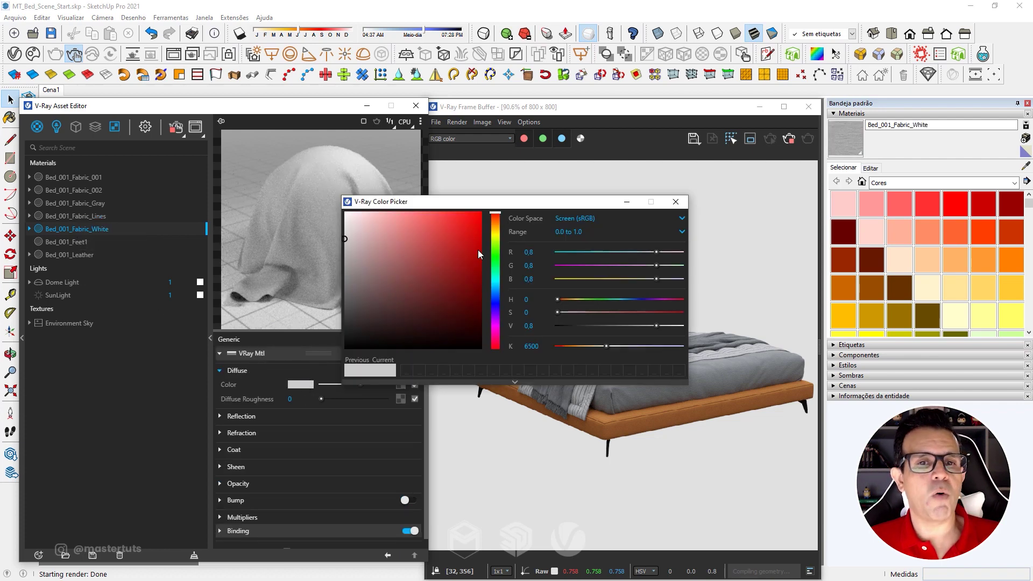
{"action": "left_click", "coordinate": [536, 251]}
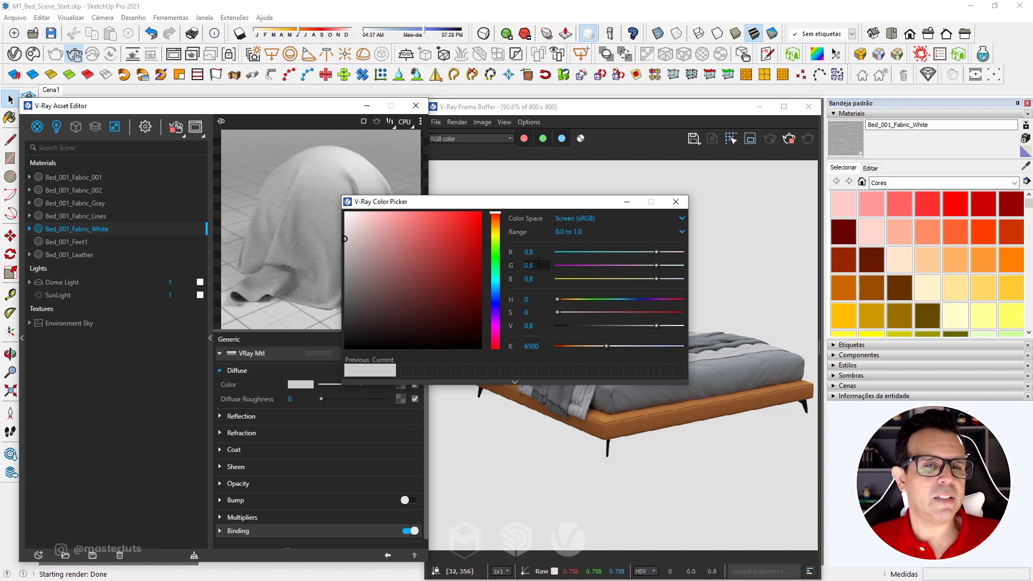
{"action": "left_click", "coordinate": [677, 203]}
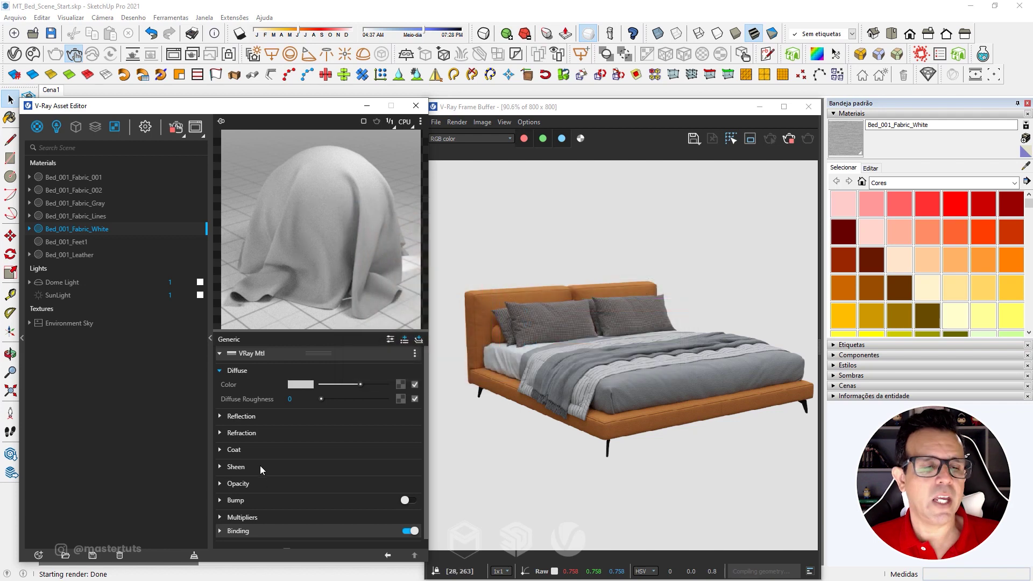
Step: Set the sheen colour to 0.9 grey and sheen glossiness to 0.85
{"action": "left_click", "coordinate": [256, 465]}
{"action": "left_click", "coordinate": [299, 480]}
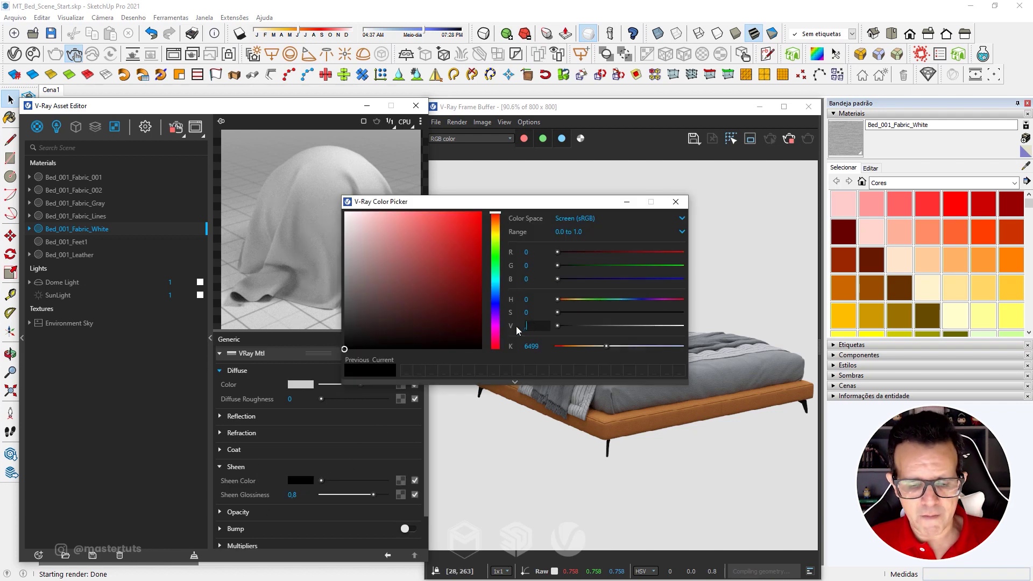
{"action": "type", "text": ",9"}
{"action": "key", "text": "Return"}
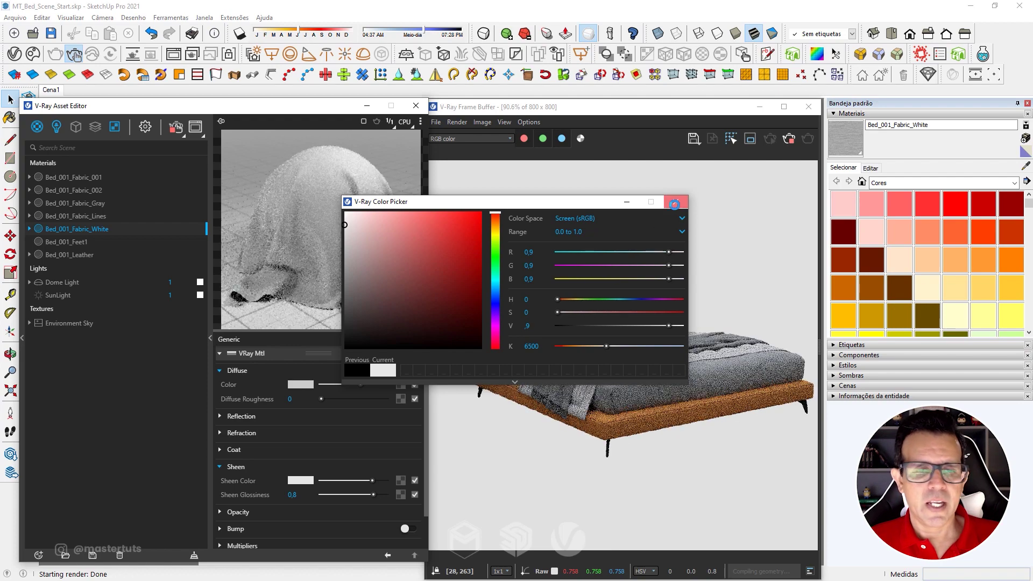
{"action": "left_click", "coordinate": [675, 203]}
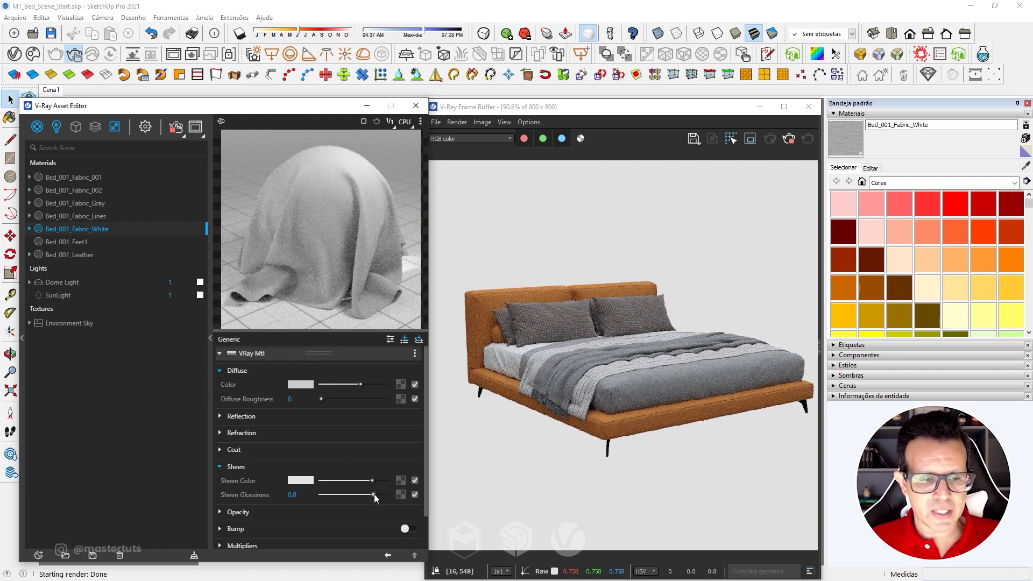
{"action": "left_click", "coordinate": [378, 494]}
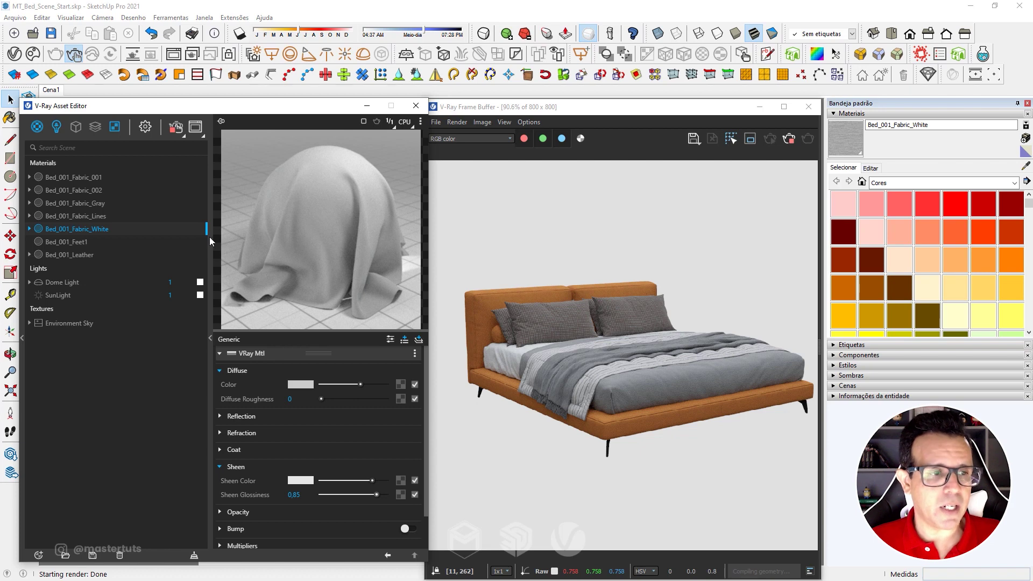
{"action": "left_click", "coordinate": [112, 243]}
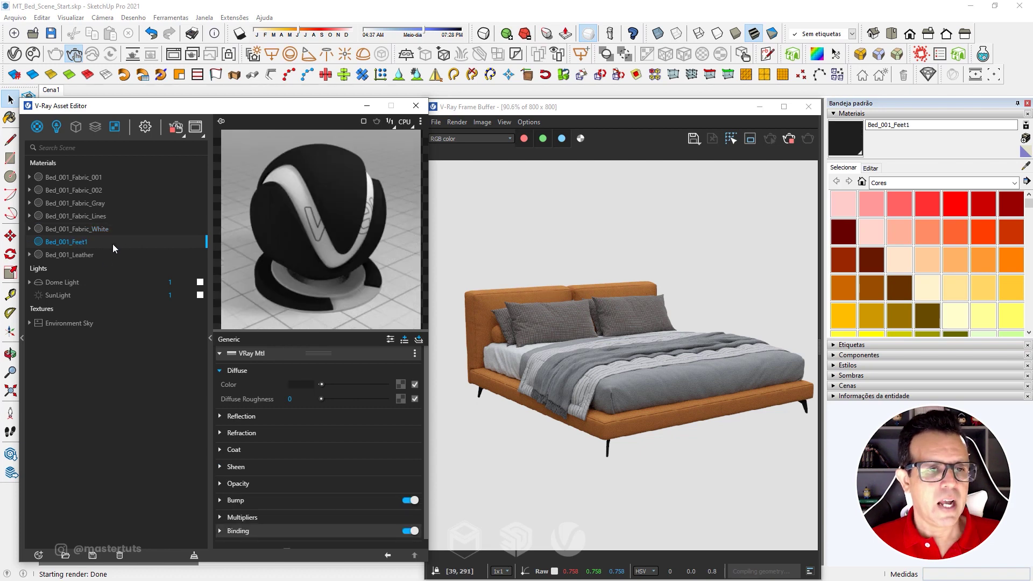
Step: Set Bed_001_Feet1's diffuse colour to dark grey RGB 30
{"action": "left_click", "coordinate": [311, 386]}
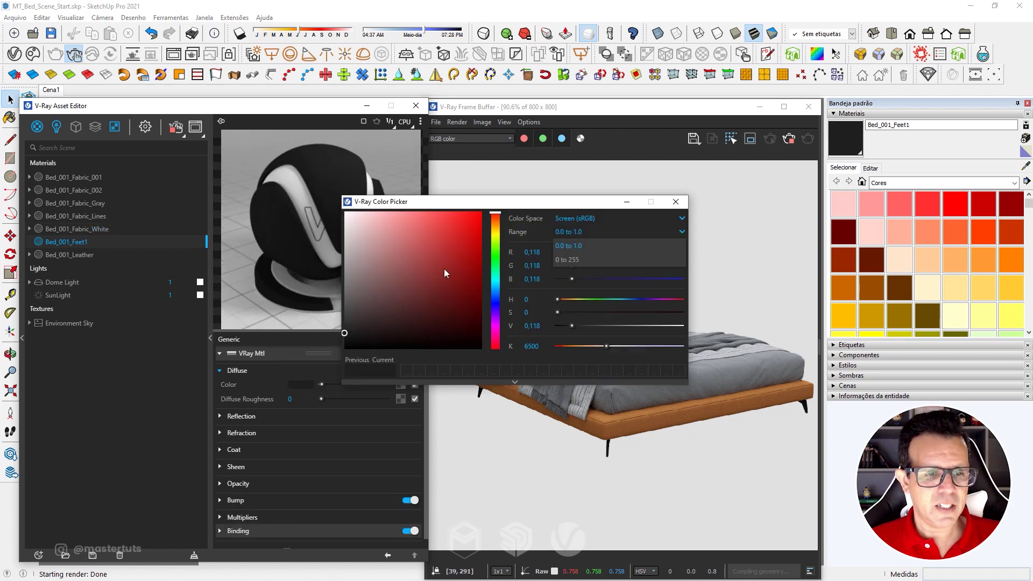
{"action": "left_click", "coordinate": [575, 260]}
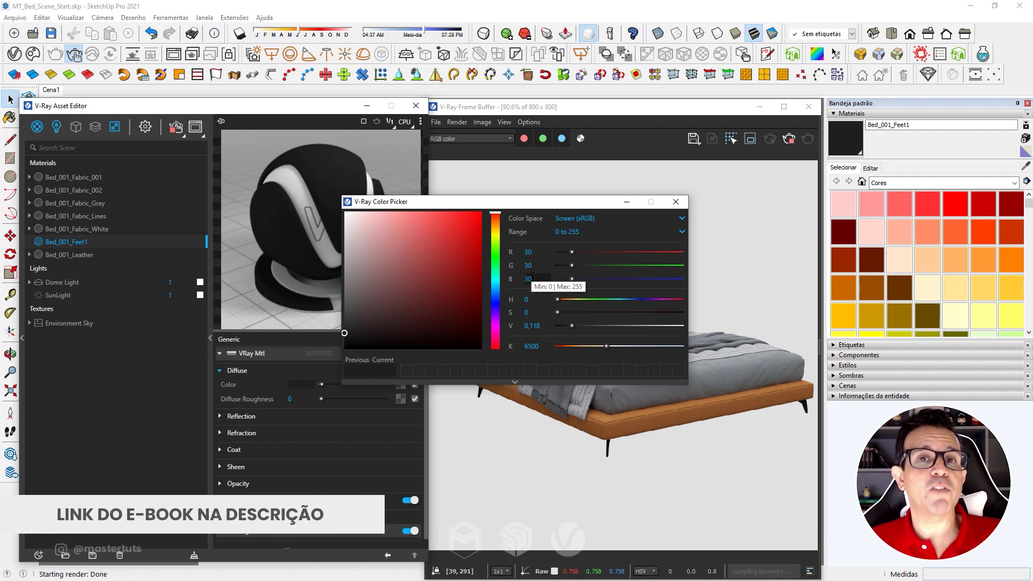
{"action": "left_click", "coordinate": [676, 202]}
Step: Make Feet1's reflections white with 0.85 glossiness, then select Bed_001_Leather
{"action": "left_click", "coordinate": [314, 415]}
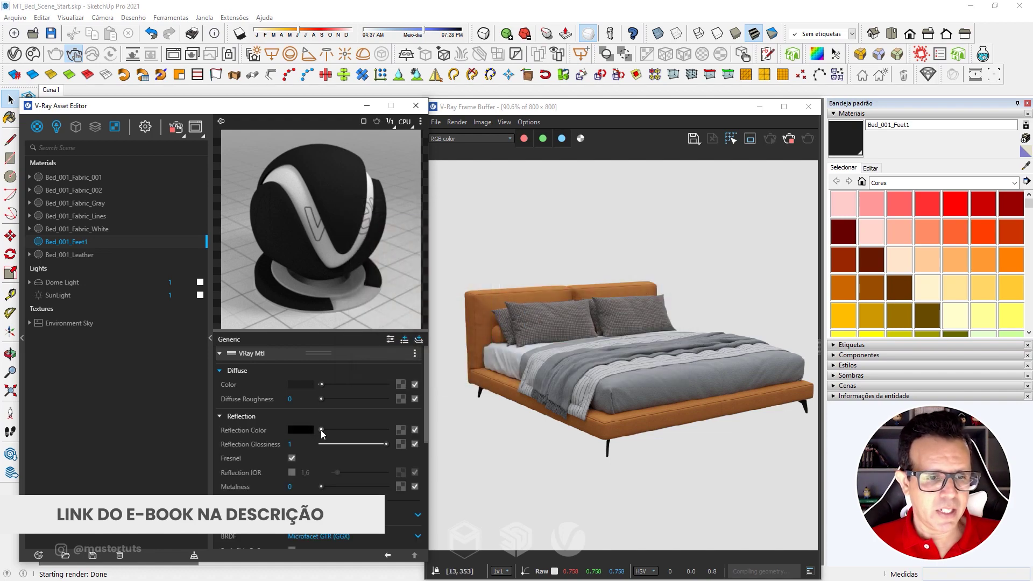
{"action": "left_click_drag", "start_coordinate": [322, 429], "coordinate": [404, 432]}
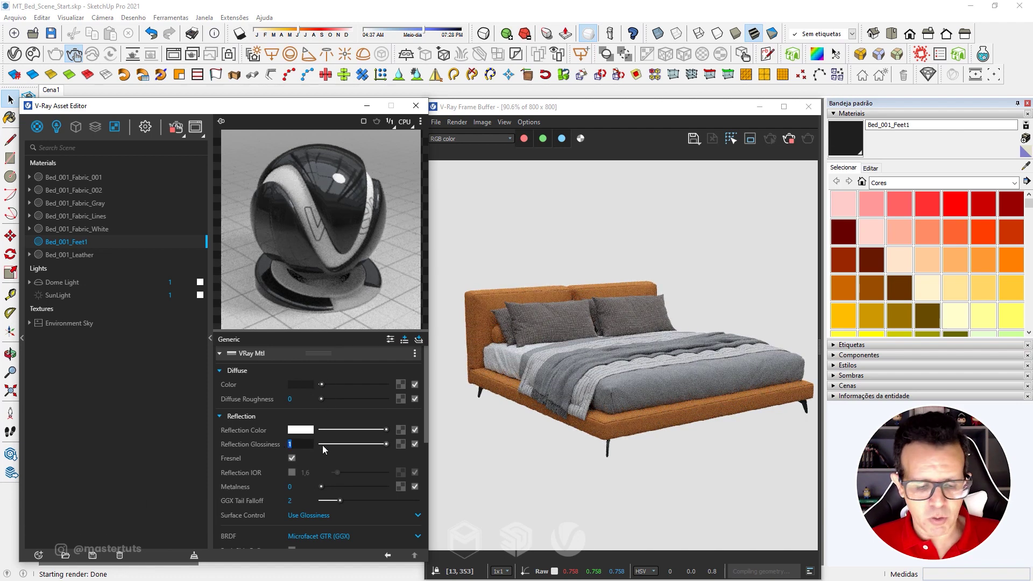
{"action": "type", "text": ",85"}
{"action": "key", "text": "Return"}
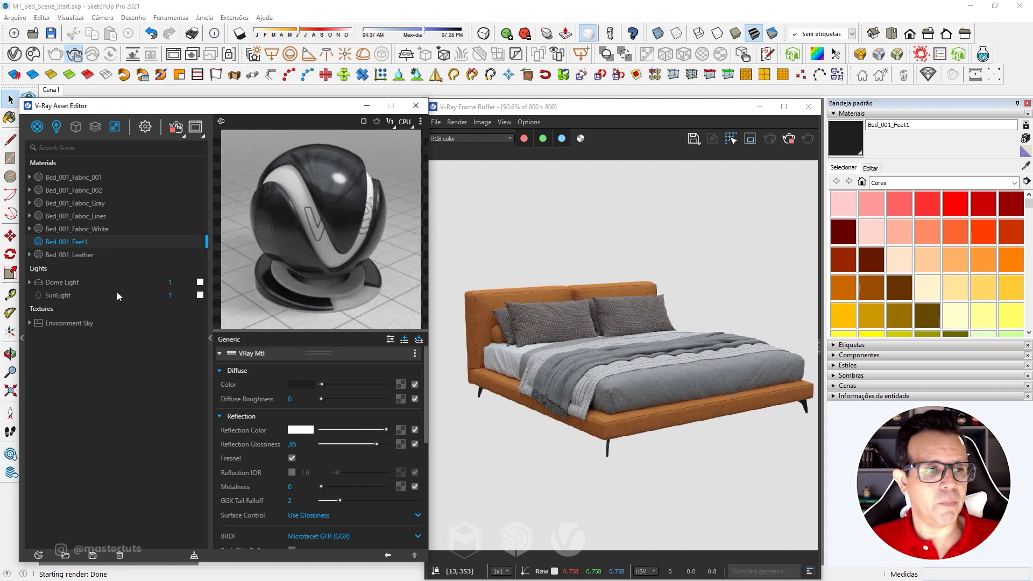
{"action": "left_click", "coordinate": [75, 254]}
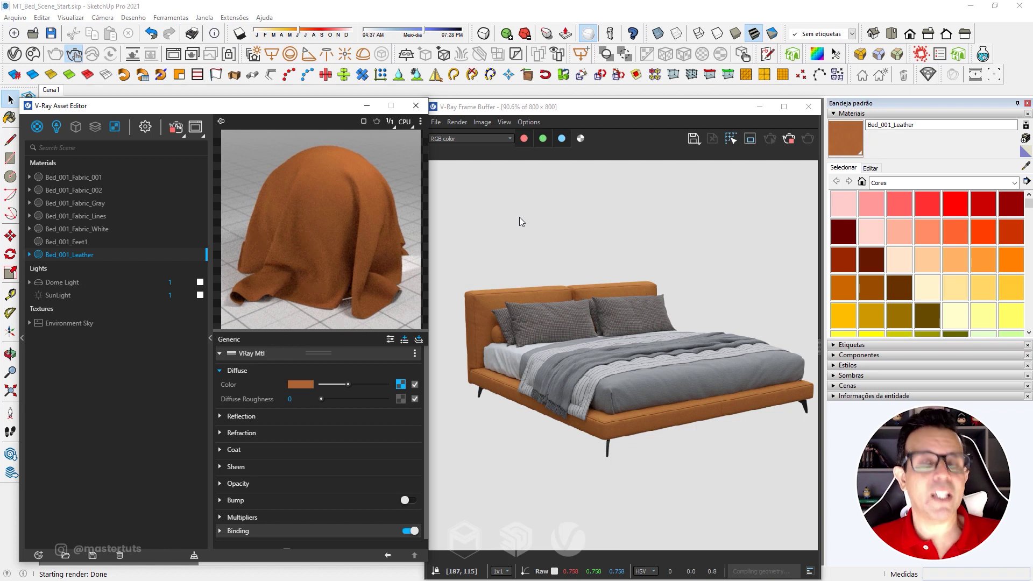
Step: Confirm the leather's refraction IOR, then set white reflections at 0,7 glossiness
{"action": "left_click", "coordinate": [256, 431]}
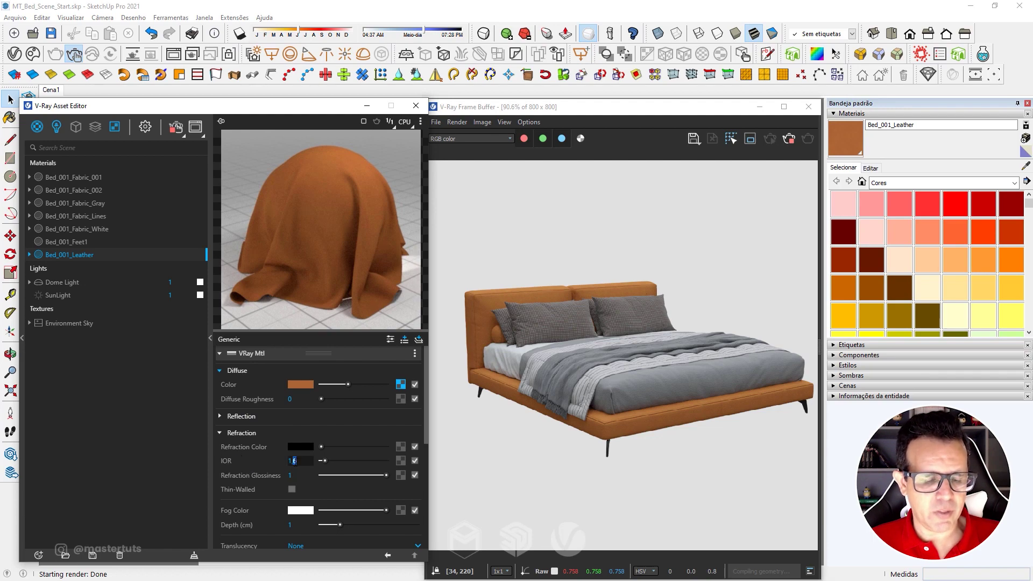
{"action": "type", "text": "1.52"}
{"action": "key", "text": "Return"}
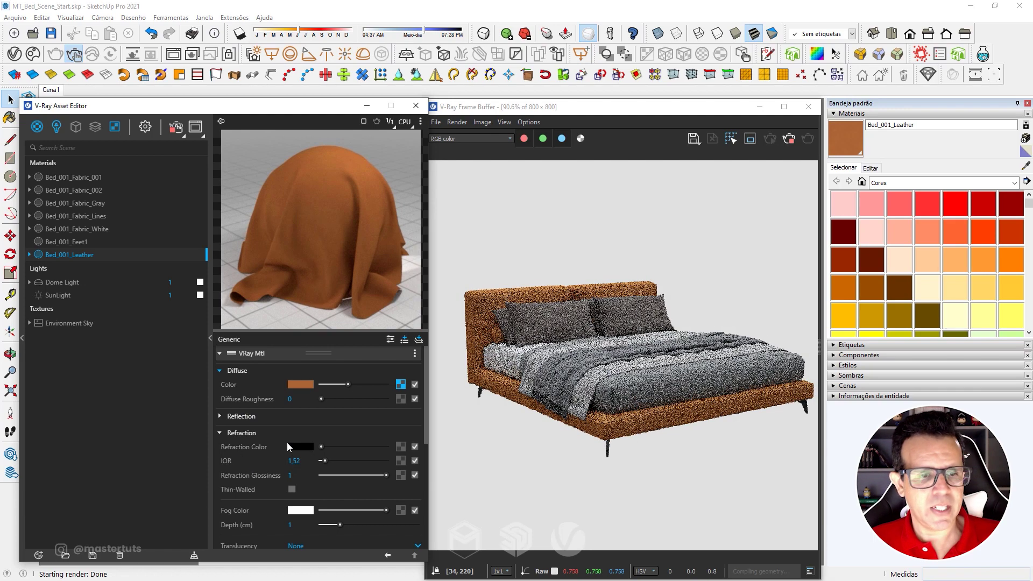
{"action": "left_click", "coordinate": [280, 415]}
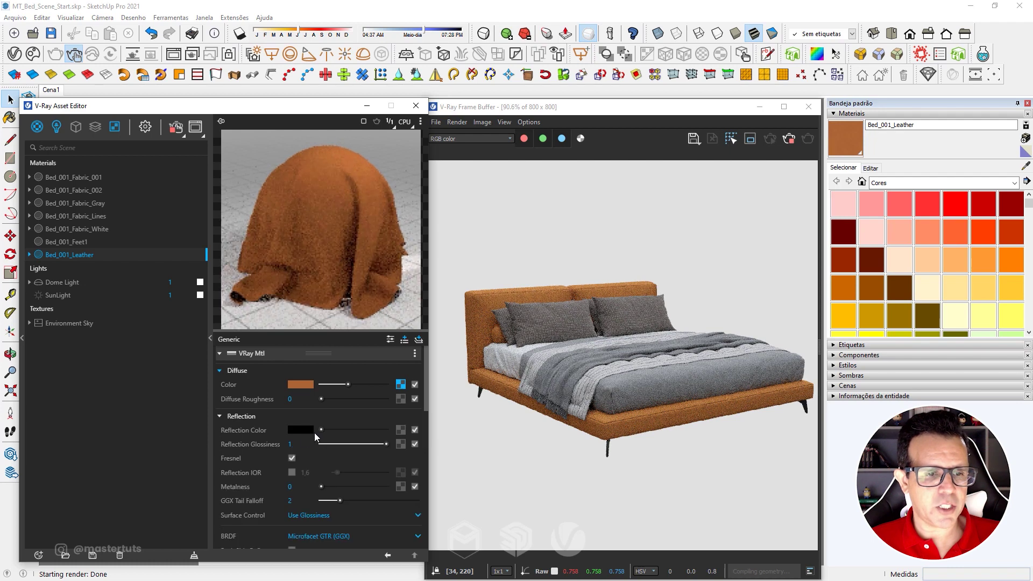
{"action": "left_click_drag", "start_coordinate": [322, 428], "coordinate": [387, 430]}
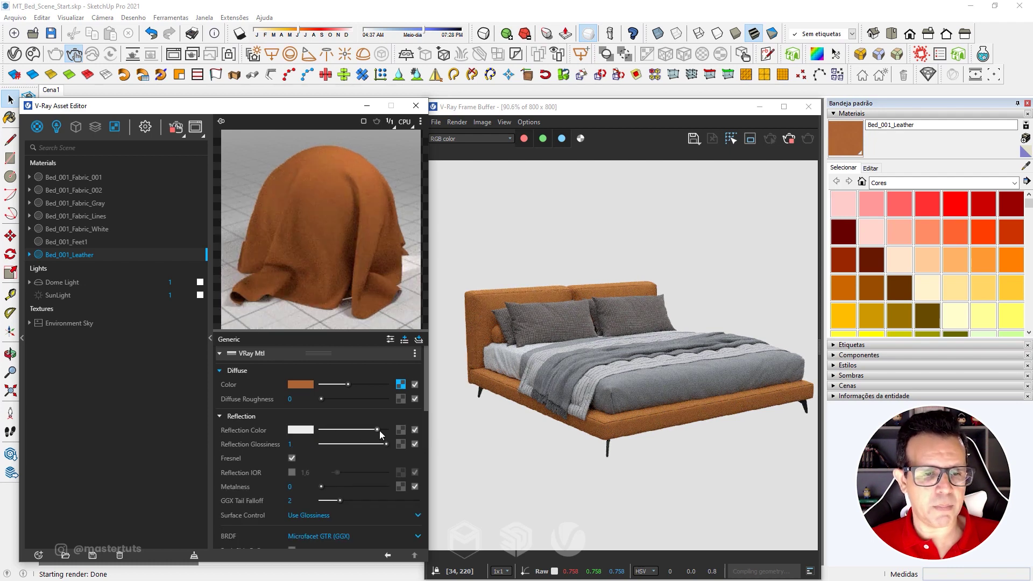
{"action": "left_click", "coordinate": [288, 444]}
{"action": "type", "text": ",7"}
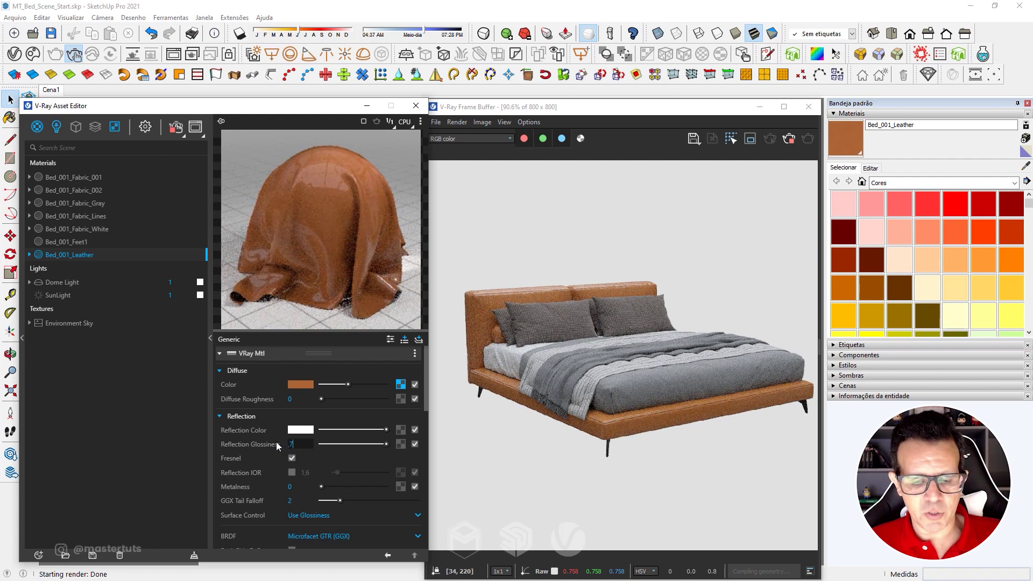
{"action": "key", "text": "Return"}
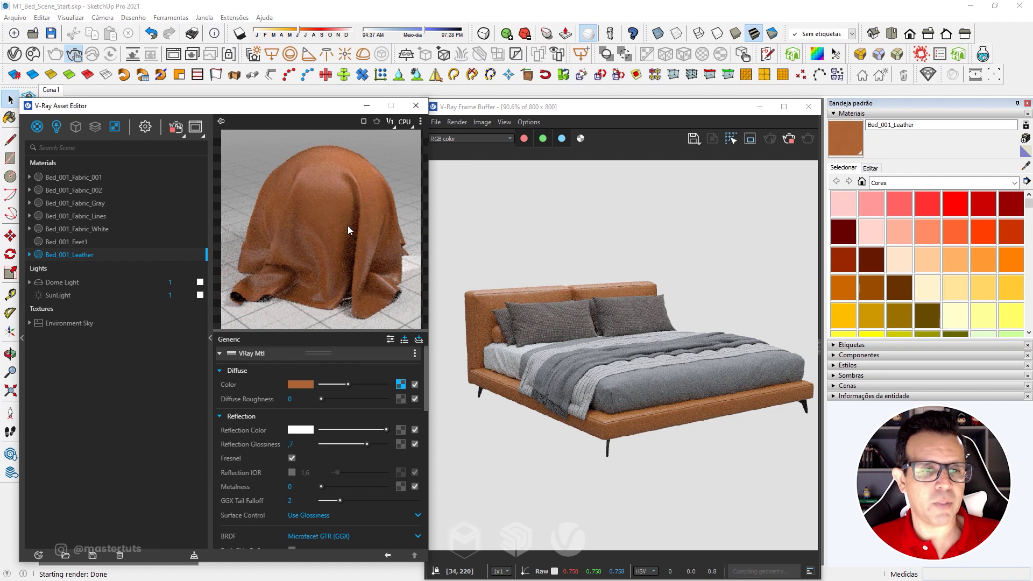
Step: Enable bump on Bed_001_Leather and switch its mode to Normal Map
{"action": "scroll", "coordinate": [375, 402], "scroll_direction": "down", "scroll_amount": 5}
{"action": "scroll", "coordinate": [324, 441], "scroll_direction": "down", "scroll_amount": 2}
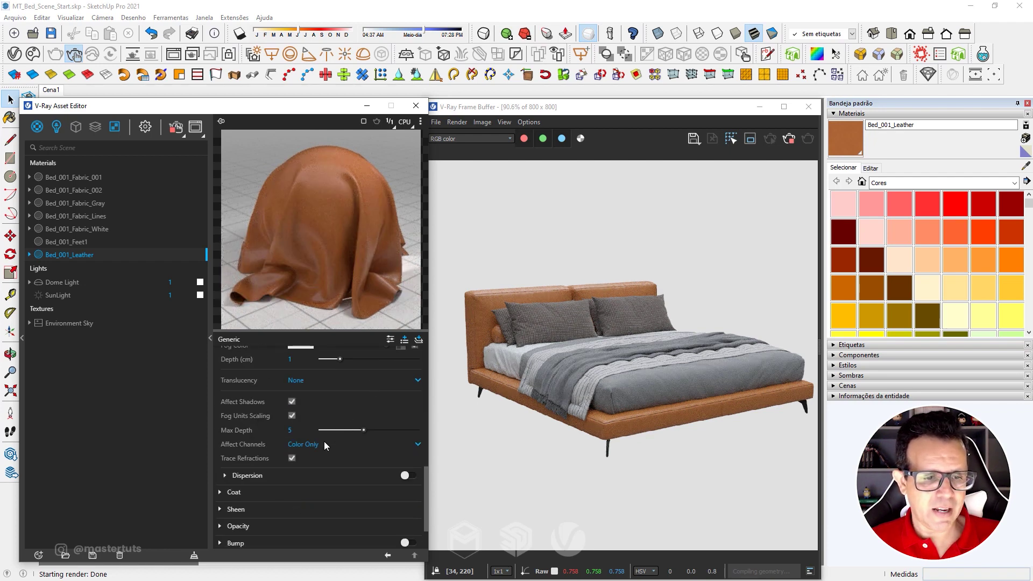
{"action": "left_click", "coordinate": [272, 540]}
{"action": "scroll", "coordinate": [322, 508], "scroll_direction": "down", "scroll_amount": 3}
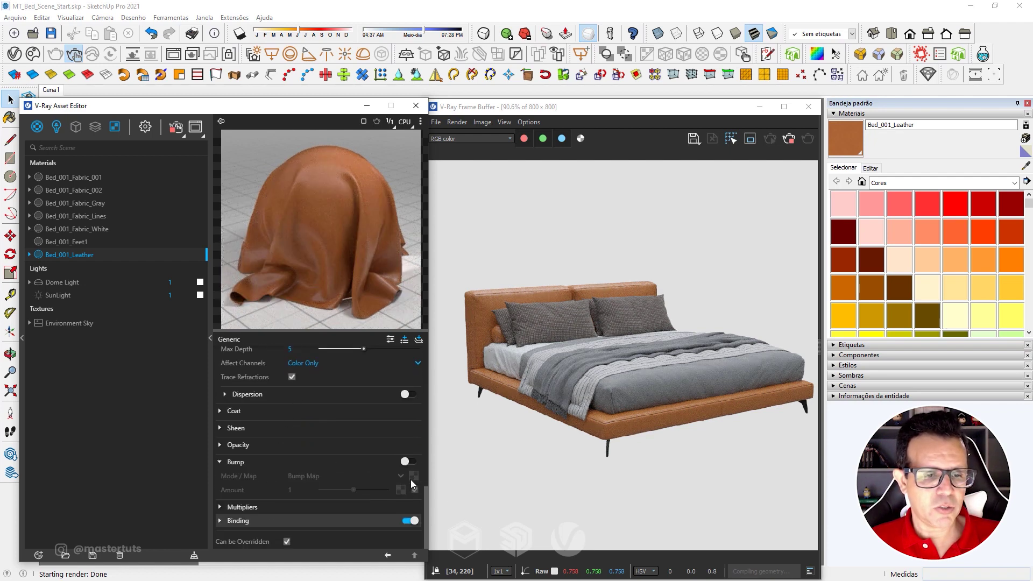
{"action": "left_click", "coordinate": [411, 461]}
{"action": "left_click", "coordinate": [379, 476]}
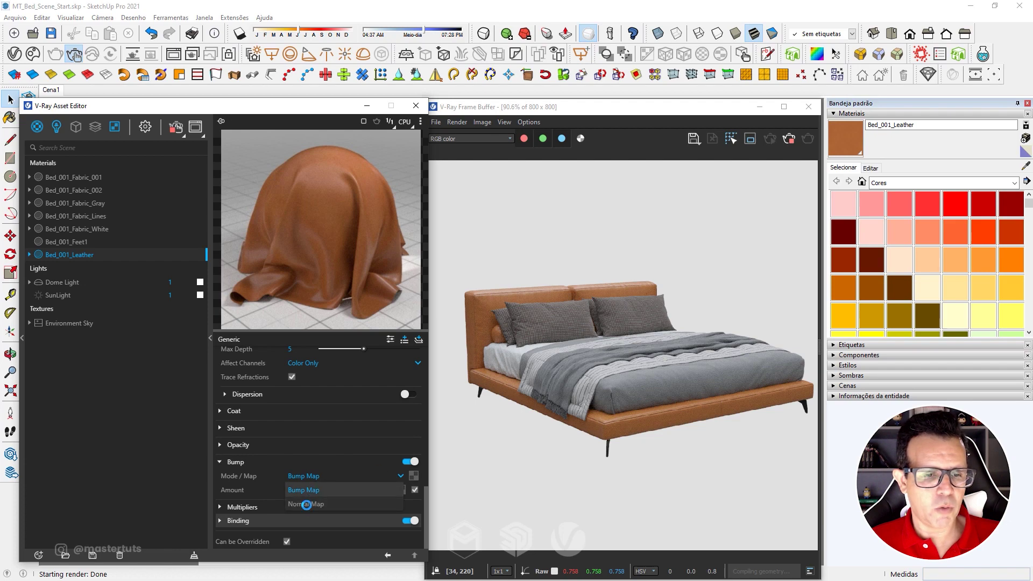
{"action": "left_click", "coordinate": [312, 495]}
Step: Load Leather_Normal.png as the normal map bitmap with No Filter
{"action": "left_click", "coordinate": [414, 475]}
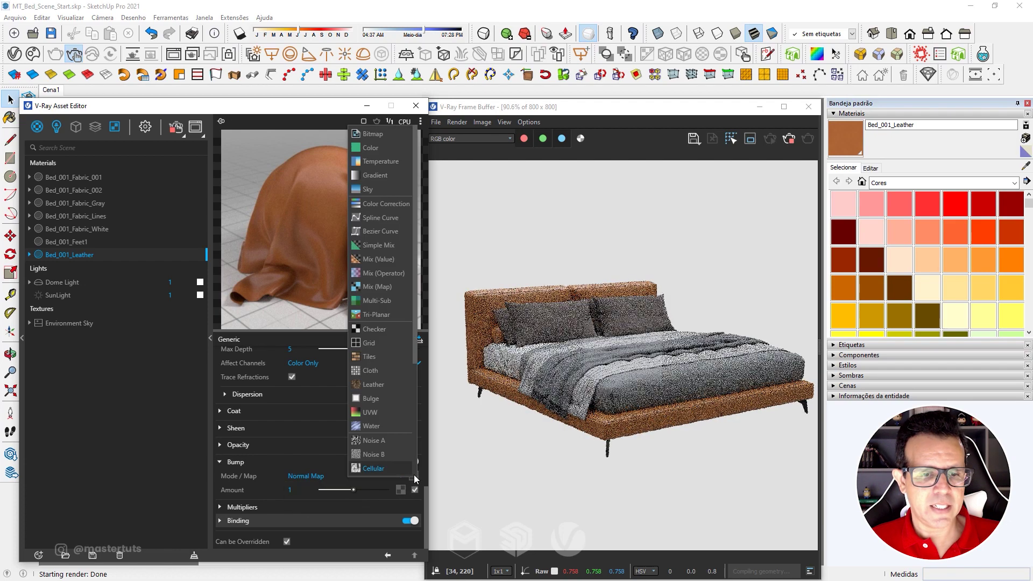
{"action": "left_click", "coordinate": [380, 137]}
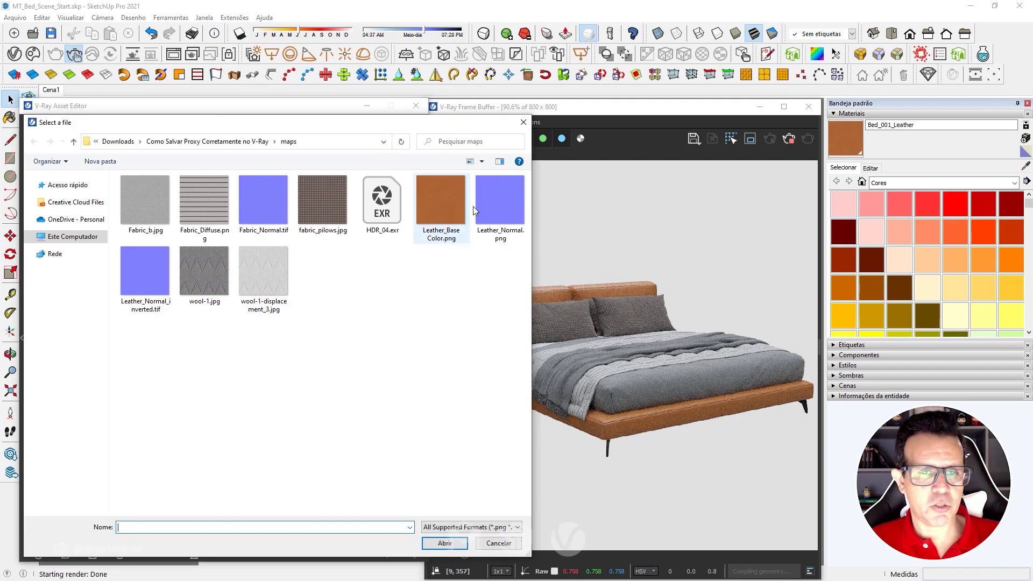
{"action": "left_click", "coordinate": [482, 217]}
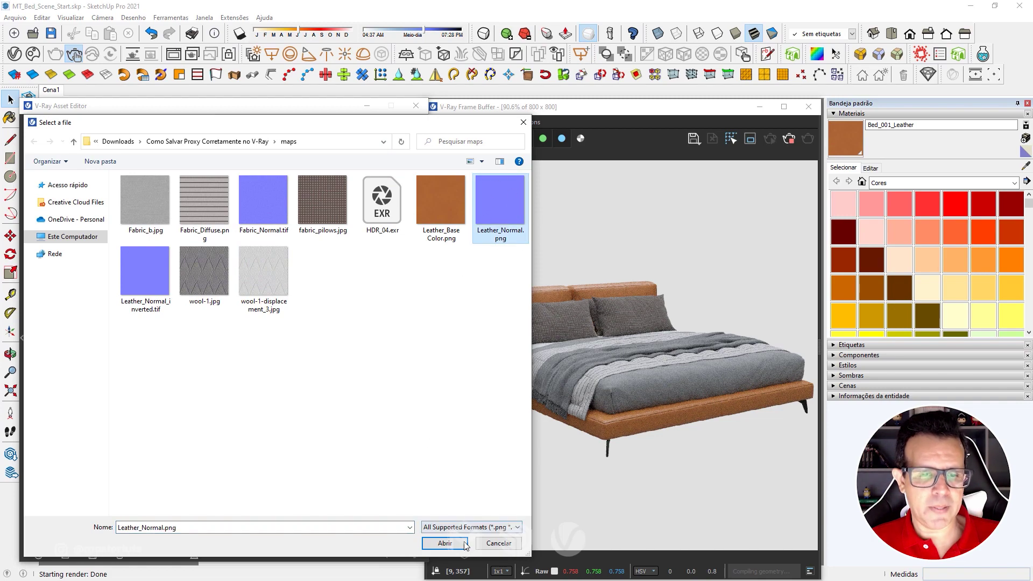
{"action": "left_click", "coordinate": [445, 543]}
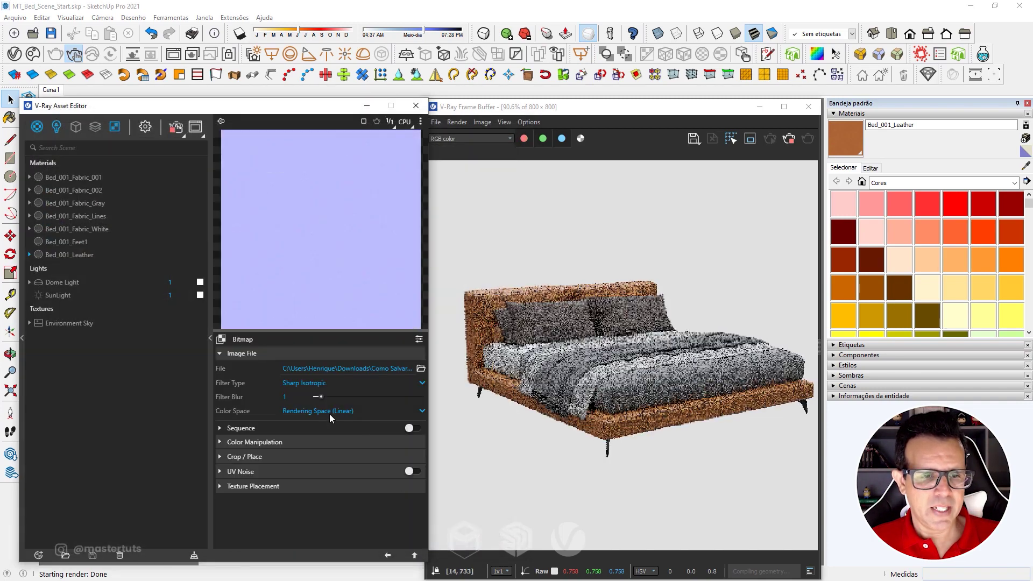
{"action": "left_click", "coordinate": [310, 384]}
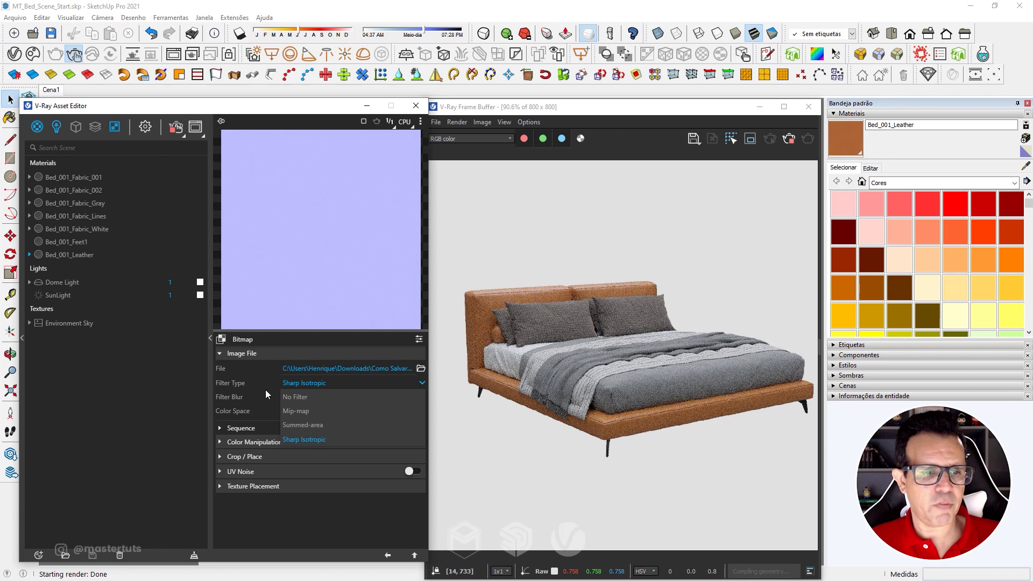
{"action": "left_click", "coordinate": [299, 397]}
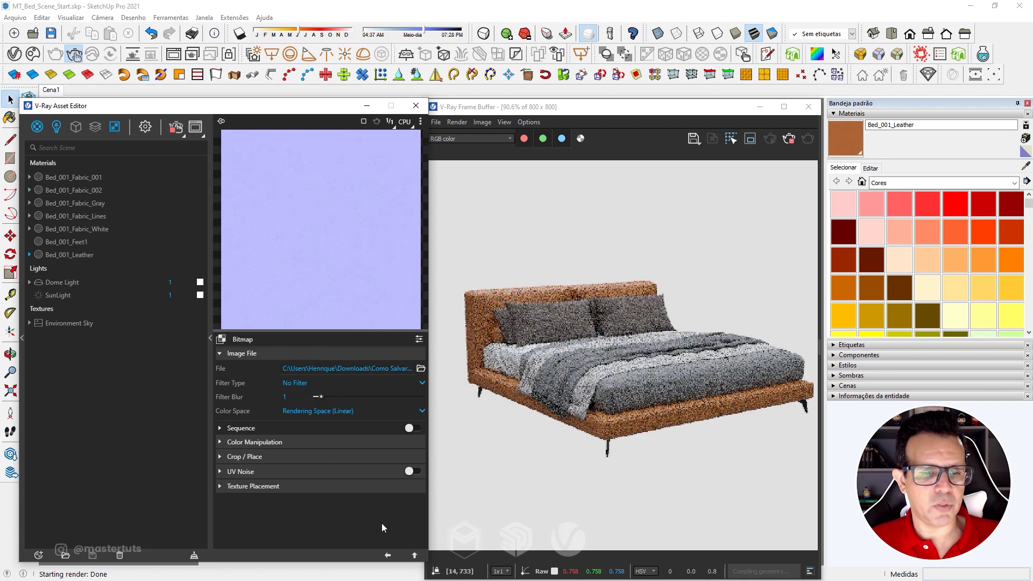
{"action": "left_click", "coordinate": [388, 556]}
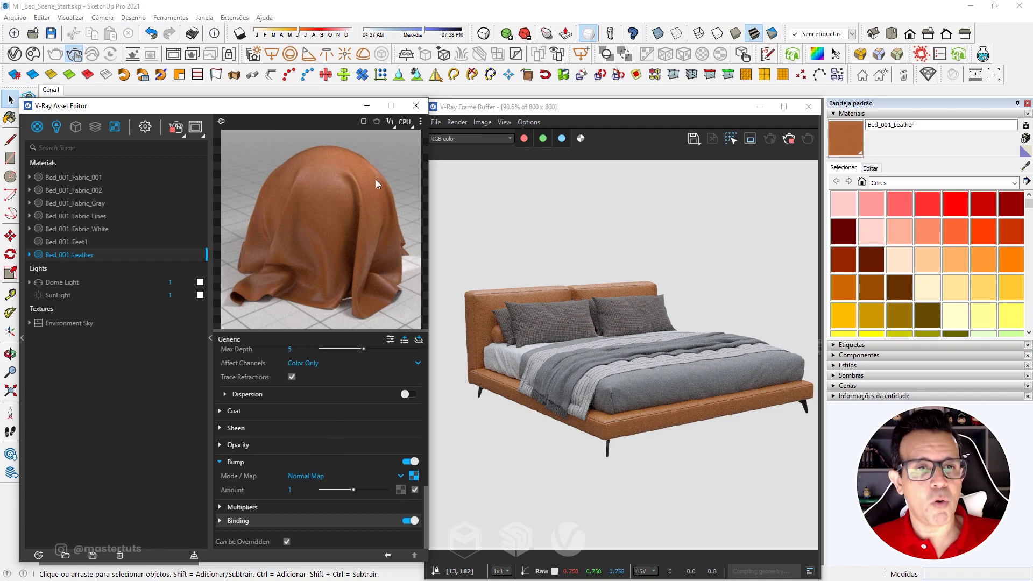
Step: Close the V-Ray Asset Editor and zoom in on the bed
{"action": "left_click", "coordinate": [416, 105]}
{"action": "scroll", "coordinate": [289, 334], "scroll_direction": "up", "scroll_amount": 1}
{"action": "scroll", "coordinate": [311, 318], "scroll_direction": "up", "scroll_amount": 3}
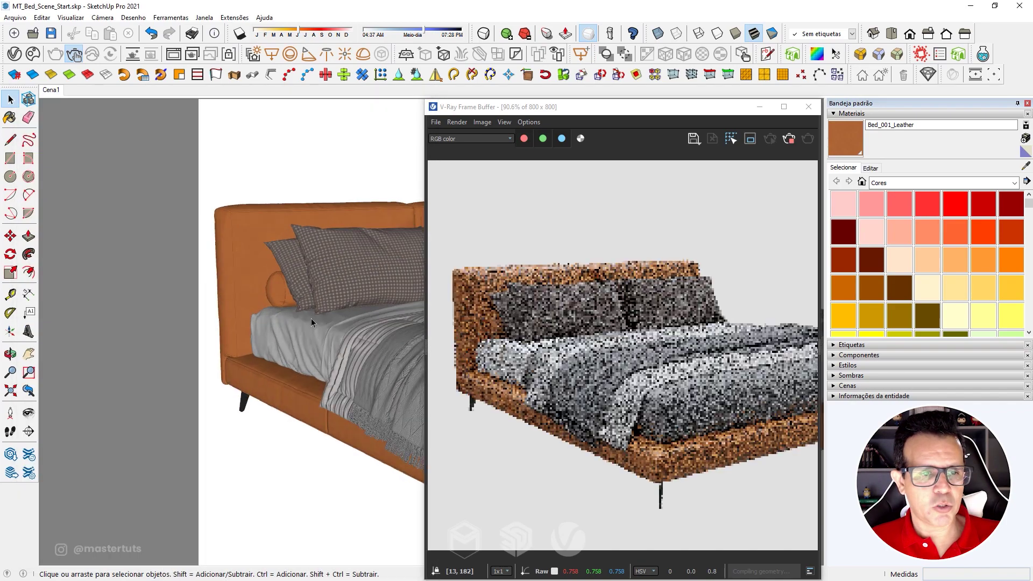
{"action": "scroll", "coordinate": [310, 304], "scroll_direction": "up", "scroll_amount": 2}
{"action": "scroll", "coordinate": [301, 298], "scroll_direction": "up", "scroll_amount": 2}
{"action": "scroll", "coordinate": [296, 290], "scroll_direction": "up", "scroll_amount": 1}
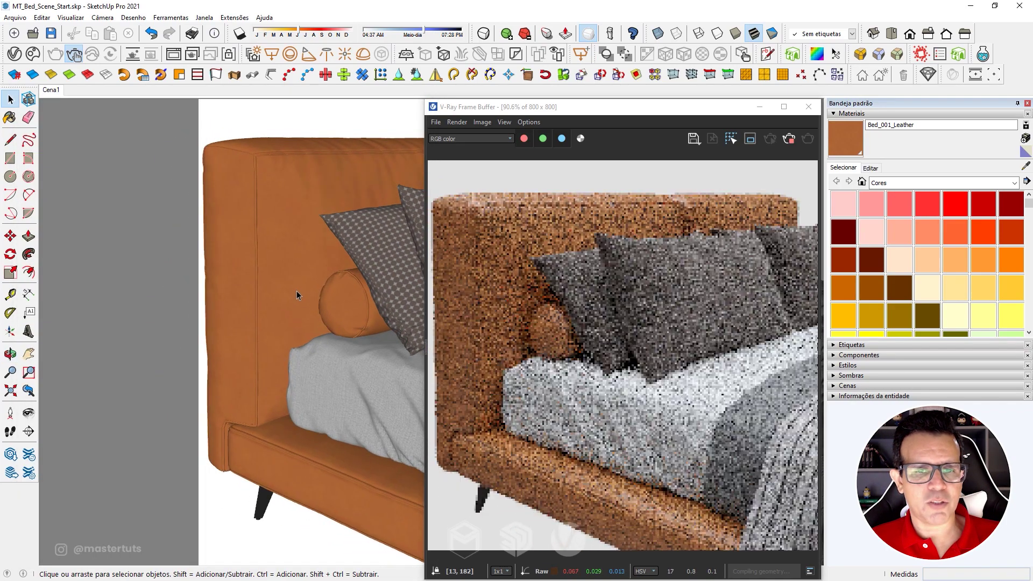
Step: Orbit around the bed to inspect the leather render from several angles
{"action": "middle_click_drag", "start_coordinate": [296, 290], "coordinate": [369, 253]}
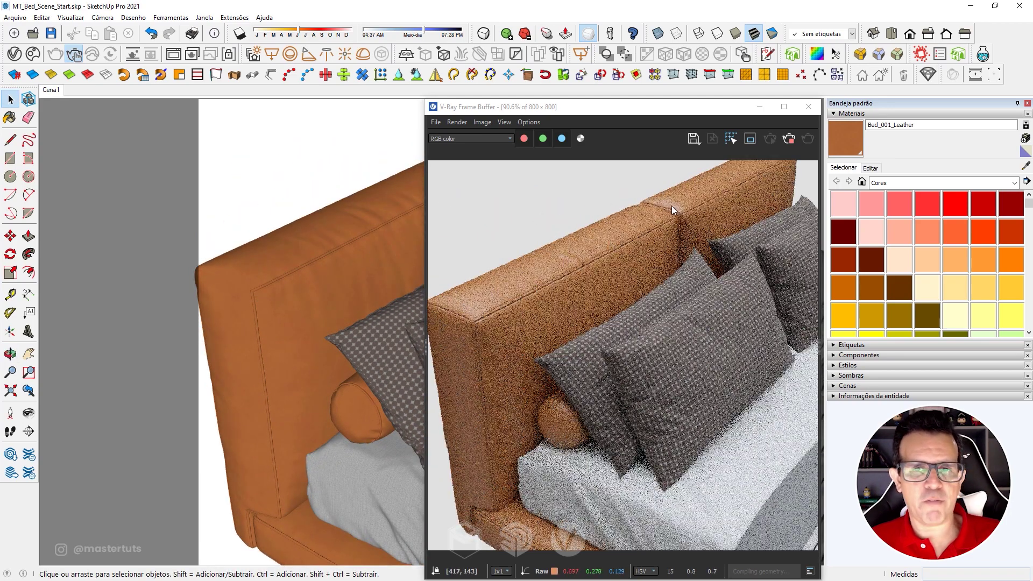
{"action": "middle_click_drag", "start_coordinate": [241, 437], "coordinate": [262, 291]}
{"action": "scroll", "coordinate": [250, 373], "scroll_direction": "down", "scroll_amount": 2}
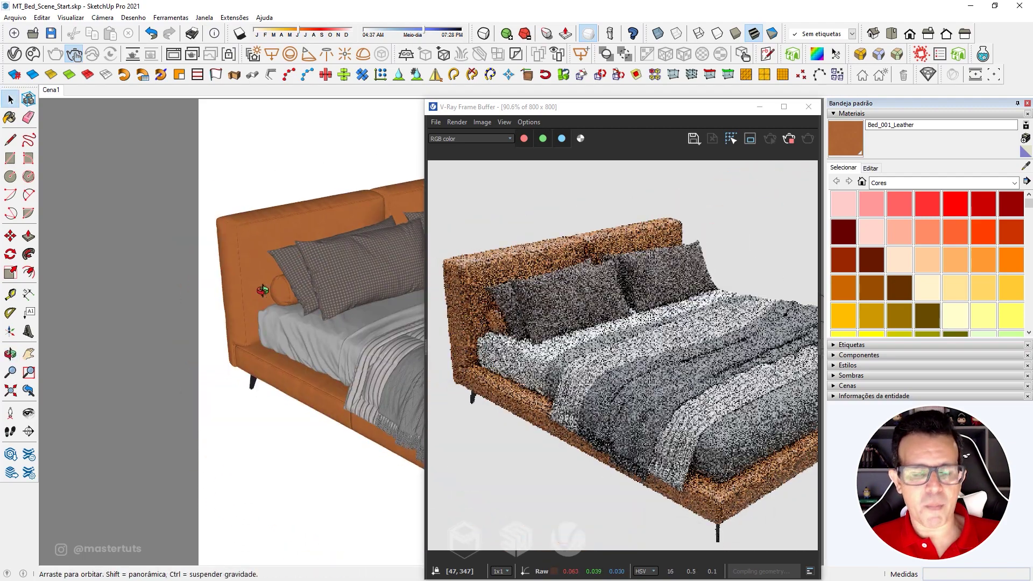
{"action": "middle_click_drag", "start_coordinate": [339, 350], "coordinate": [332, 376]}
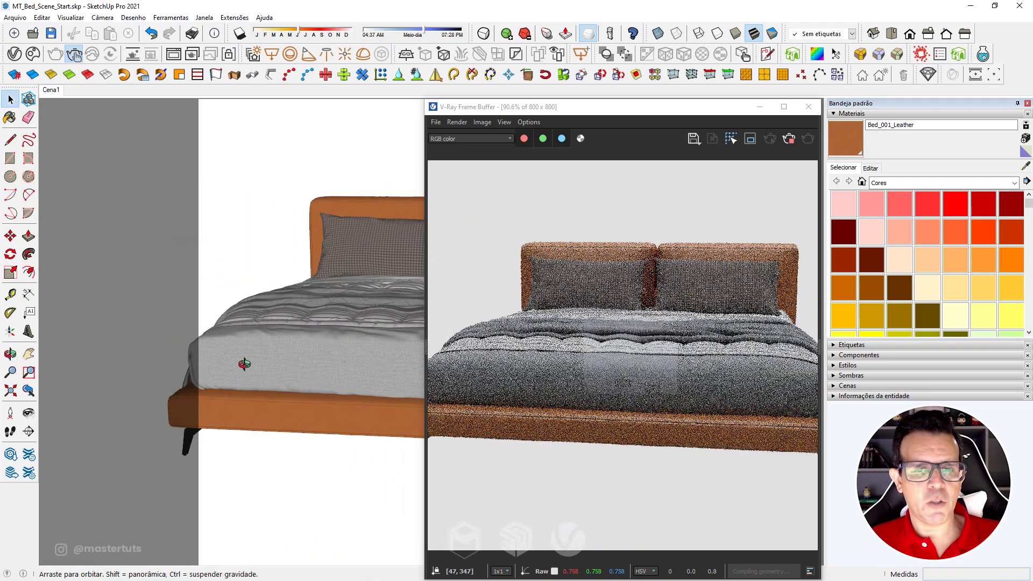
{"action": "middle_click_drag", "start_coordinate": [244, 364], "coordinate": [192, 357]}
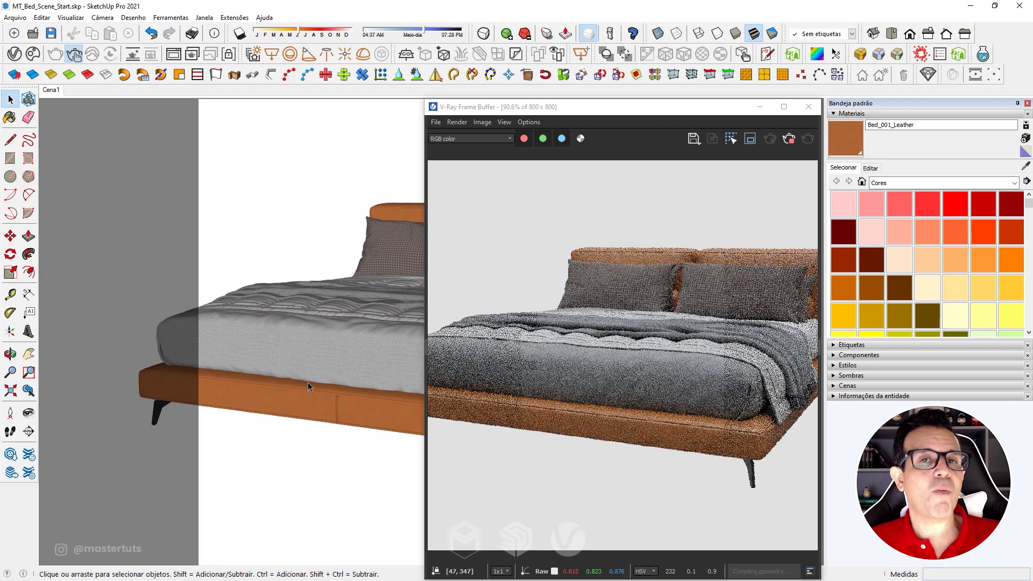
{"action": "middle_click_drag", "start_coordinate": [309, 384], "coordinate": [297, 368]}
{"action": "left_click_drag", "start_coordinate": [485, 393], "coordinate": [360, 390]}
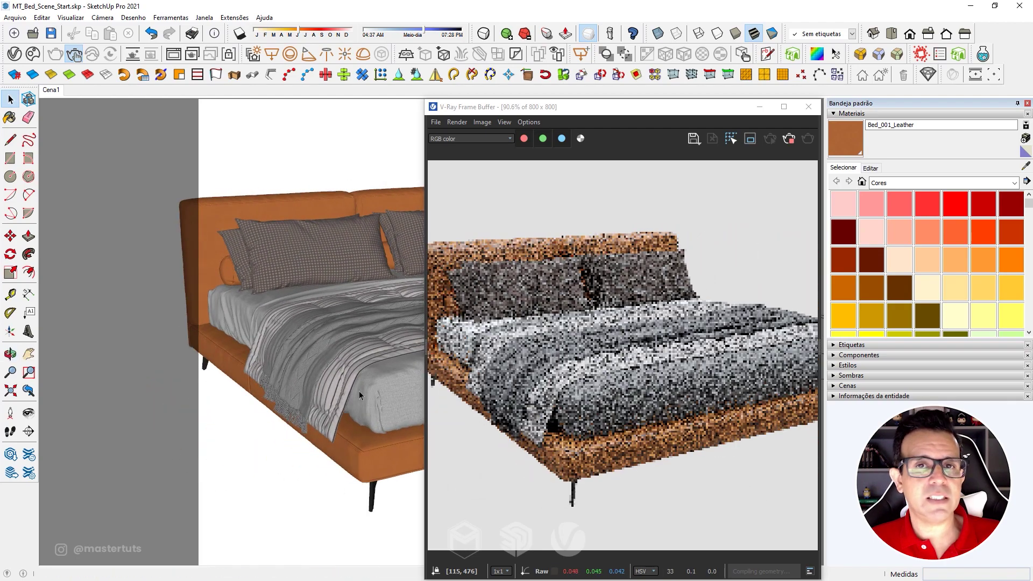
{"action": "key", "text": "space"}
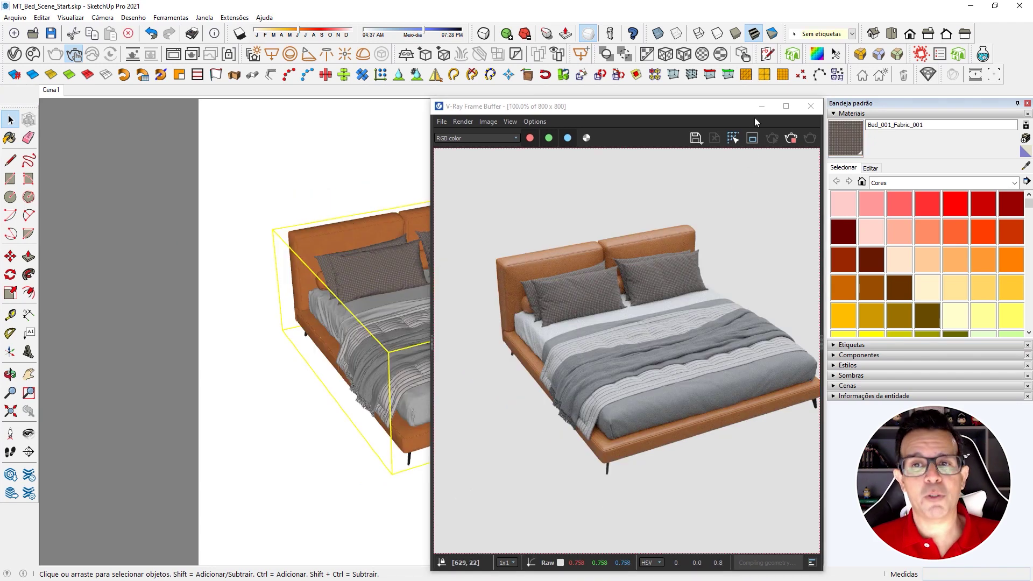
Step: Turn on the drawing axes and orbit to a top-down view of the bed
{"action": "left_click", "coordinate": [761, 111]}
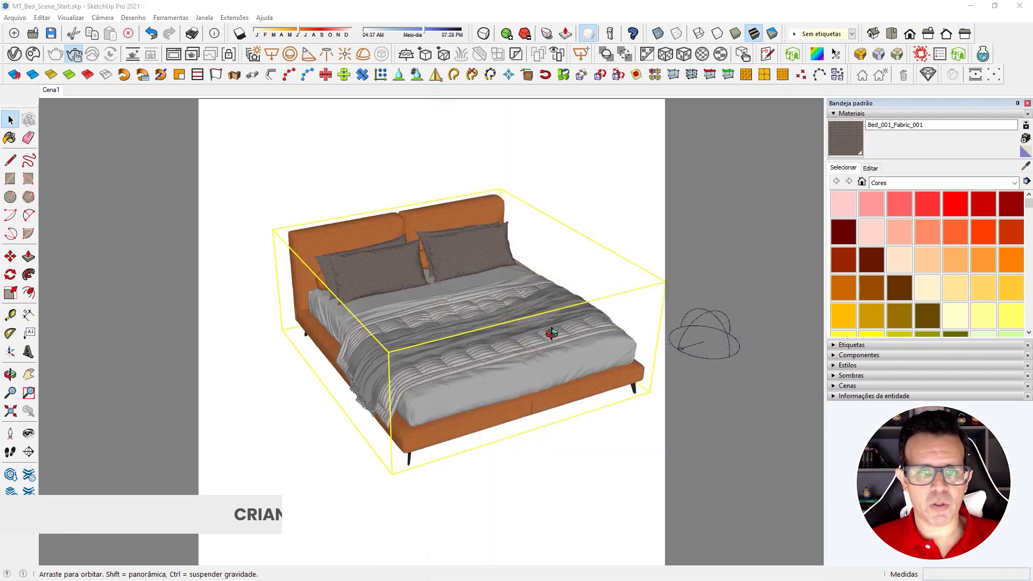
{"action": "middle_click_drag", "start_coordinate": [560, 200], "coordinate": [492, 197]}
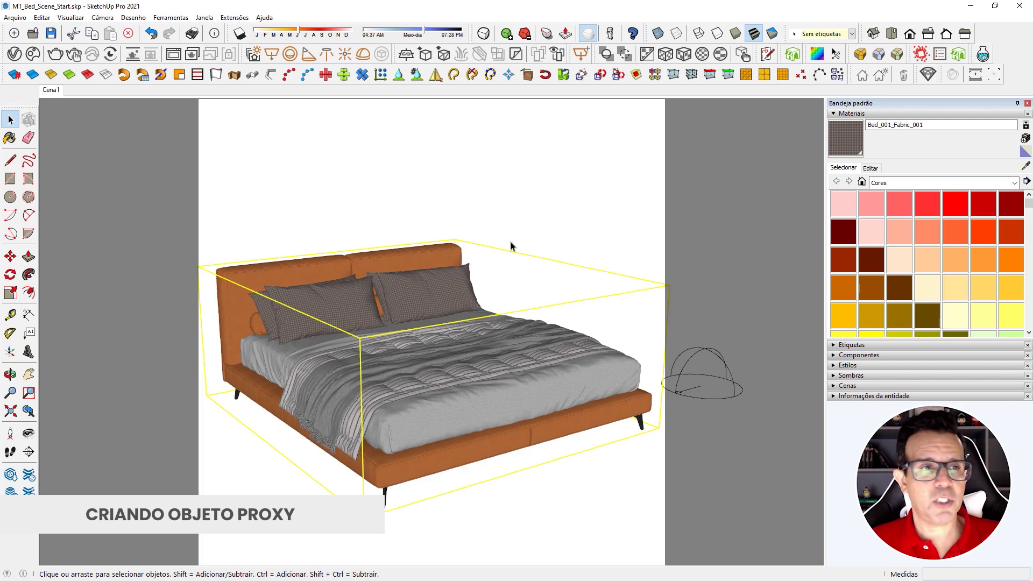
{"action": "left_click", "coordinate": [82, 20]}
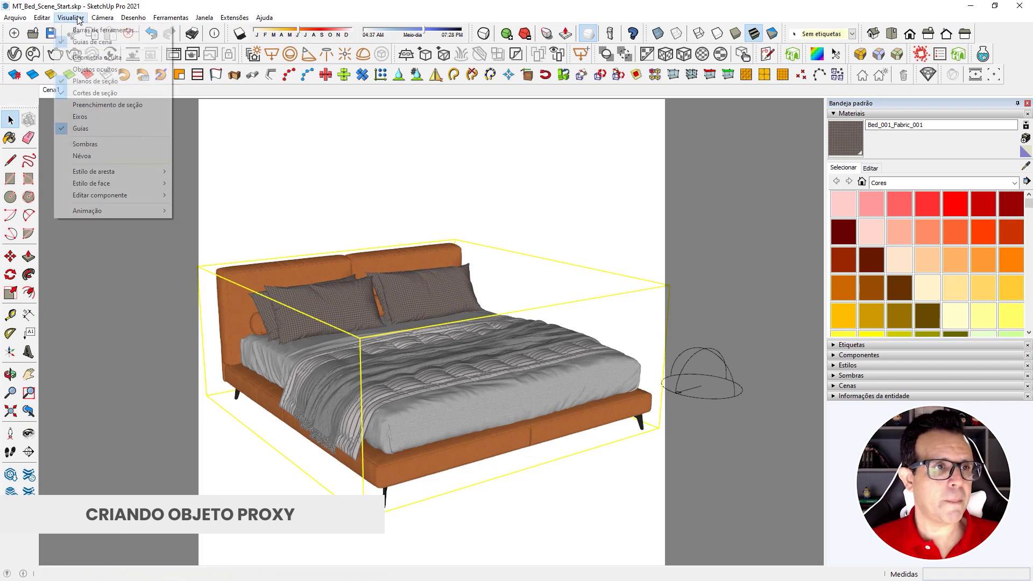
{"action": "left_click", "coordinate": [102, 116]}
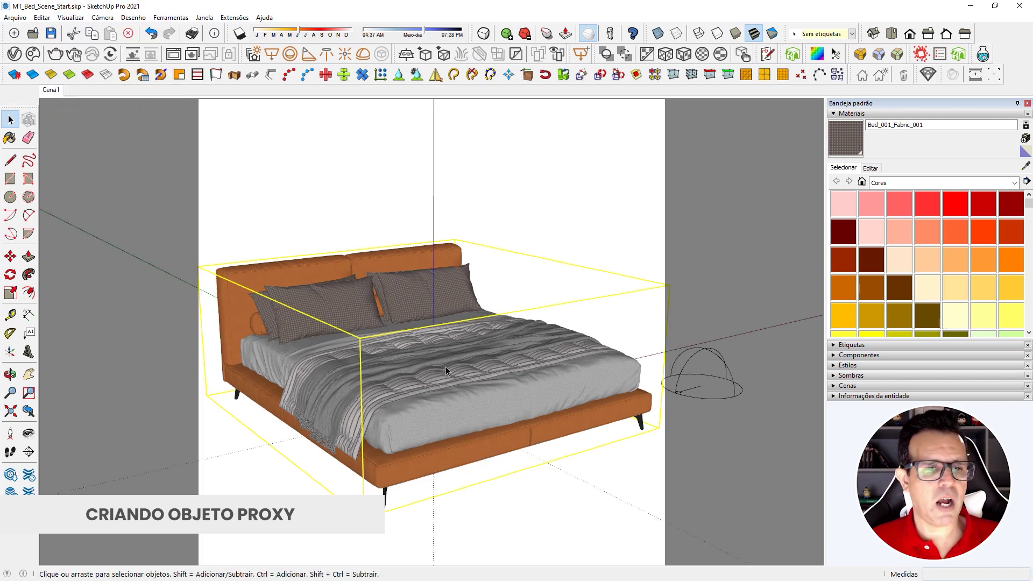
{"action": "mouse_move", "coordinate": [462, 246]}
{"action": "middle_mouse_down"}
{"action": "mouse_move", "coordinate": [453, 276]}
{"action": "mouse_move", "coordinate": [405, 292]}
{"action": "middle_mouse_up"}
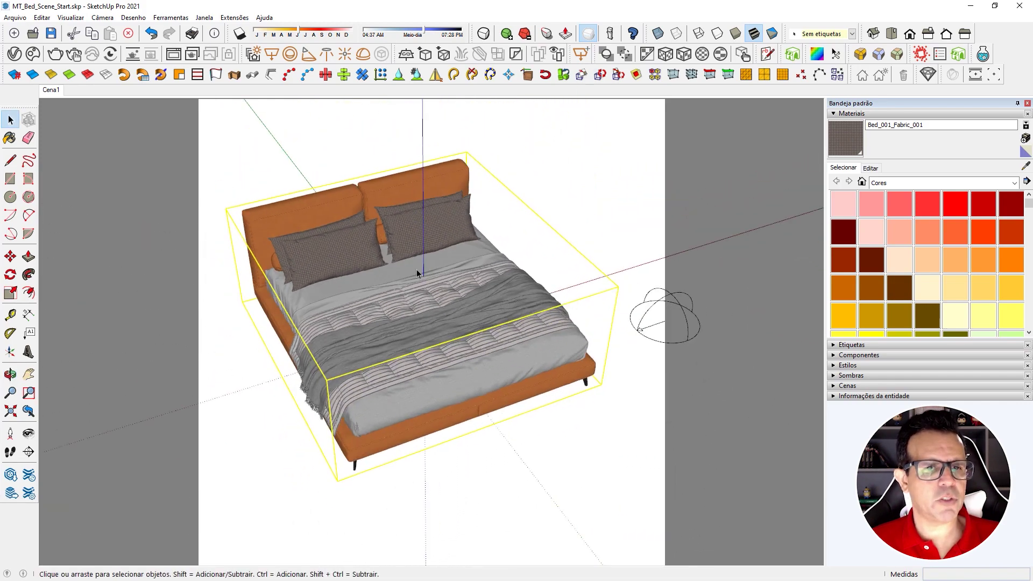
Step: Move the bed by its bottom corner onto the axes origin
{"action": "key", "text": "m"}
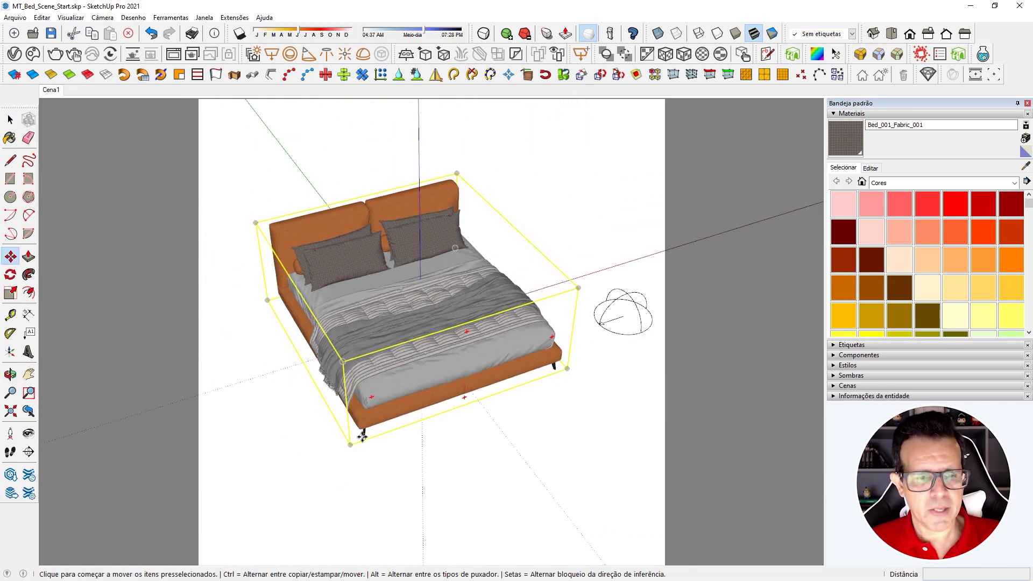
{"action": "left_click", "coordinate": [363, 436]}
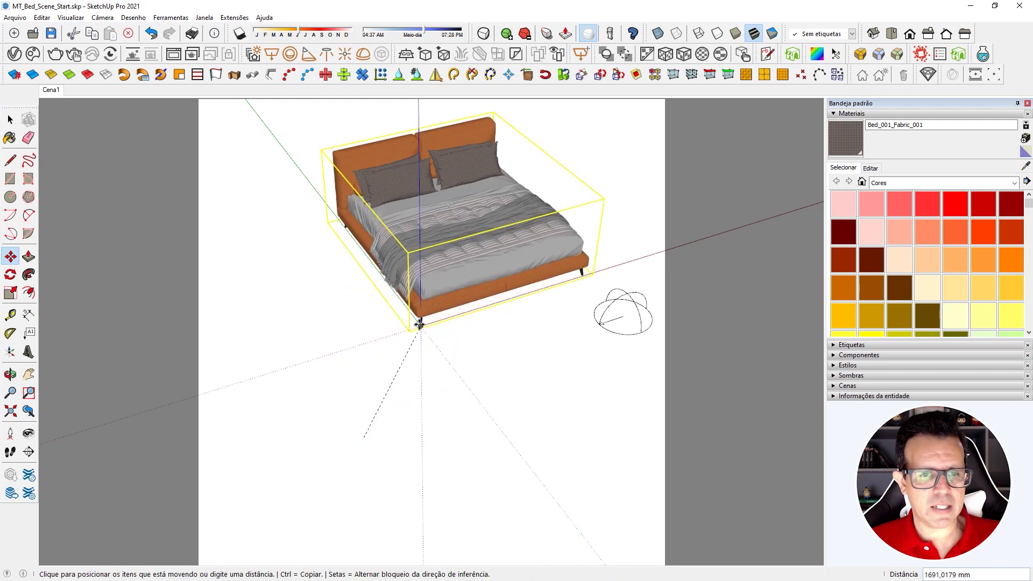
{"action": "left_click", "coordinate": [422, 326]}
{"action": "key", "text": "space"}
{"action": "mouse_move", "coordinate": [441, 226]}
{"action": "middle_mouse_down"}
{"action": "mouse_move", "coordinate": [452, 203]}
{"action": "mouse_move", "coordinate": [426, 143]}
{"action": "mouse_move", "coordinate": [441, 303]}
{"action": "mouse_move", "coordinate": [426, 394]}
{"action": "middle_mouse_up"}
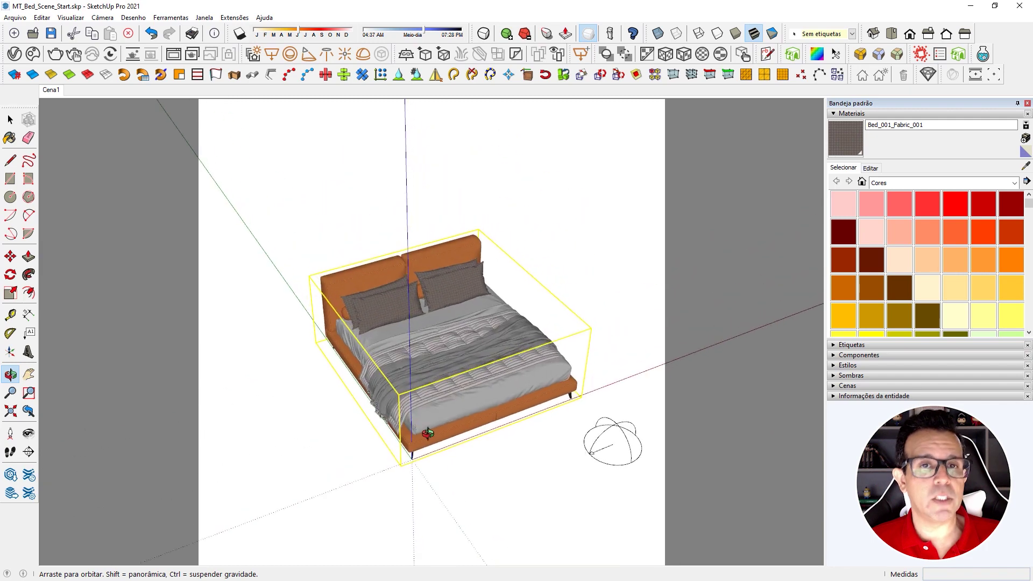
Step: Export the bed as proxy Bed_001.vrmesh in the maps folder, replacing the model with it
{"action": "left_click", "coordinate": [426, 56]}
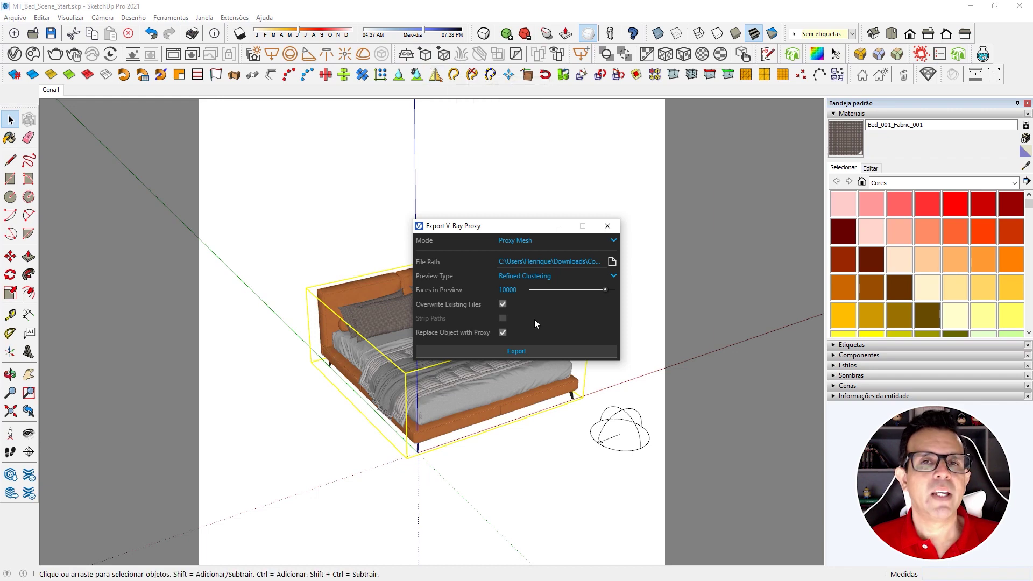
{"action": "left_click", "coordinate": [612, 263]}
{"action": "left_click", "coordinate": [455, 180]}
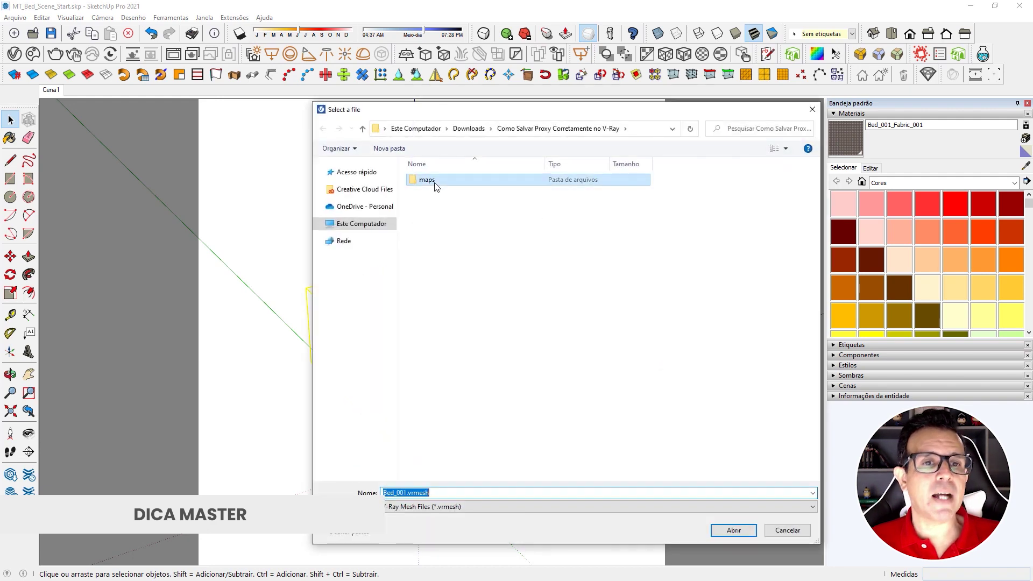
{"action": "double_click", "coordinate": [452, 181]}
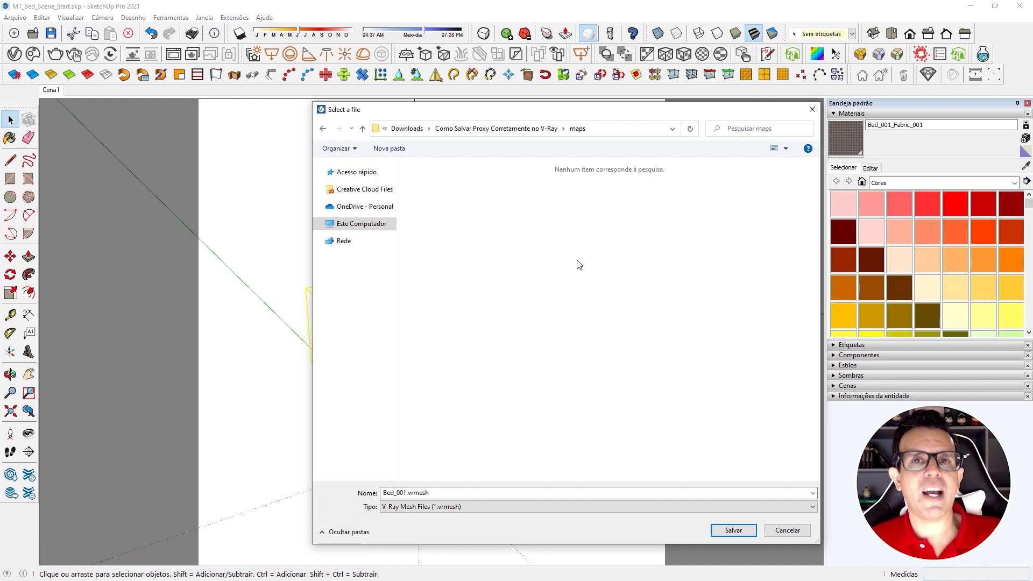
{"action": "left_click", "coordinate": [749, 534]}
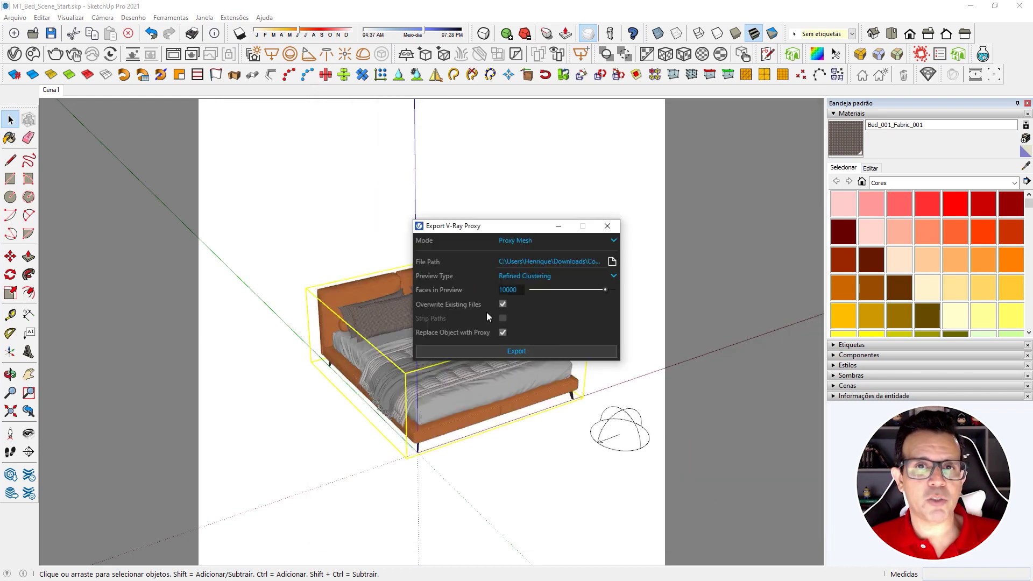
{"action": "left_click", "coordinate": [525, 352]}
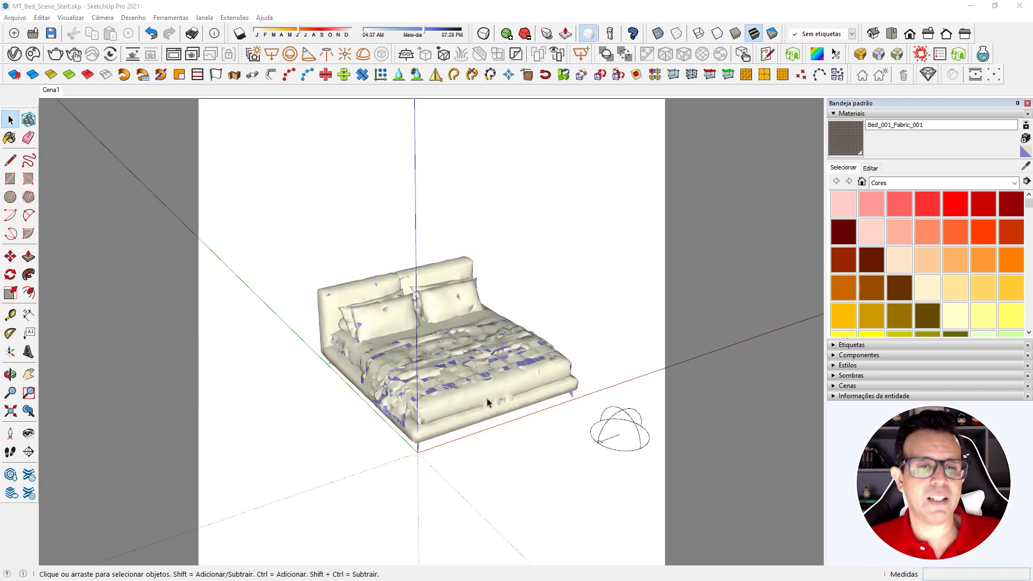
Step: Interactively render the proxy bed in the V-Ray Frame Buffer, orbiting and zooming to check textures
{"action": "mouse_move", "coordinate": [463, 380]}
{"action": "middle_mouse_down"}
{"action": "mouse_move", "coordinate": [446, 347]}
{"action": "mouse_move", "coordinate": [495, 404]}
{"action": "middle_mouse_up"}
{"action": "scroll", "coordinate": [446, 347], "scroll_direction": "up", "scroll_amount": 5}
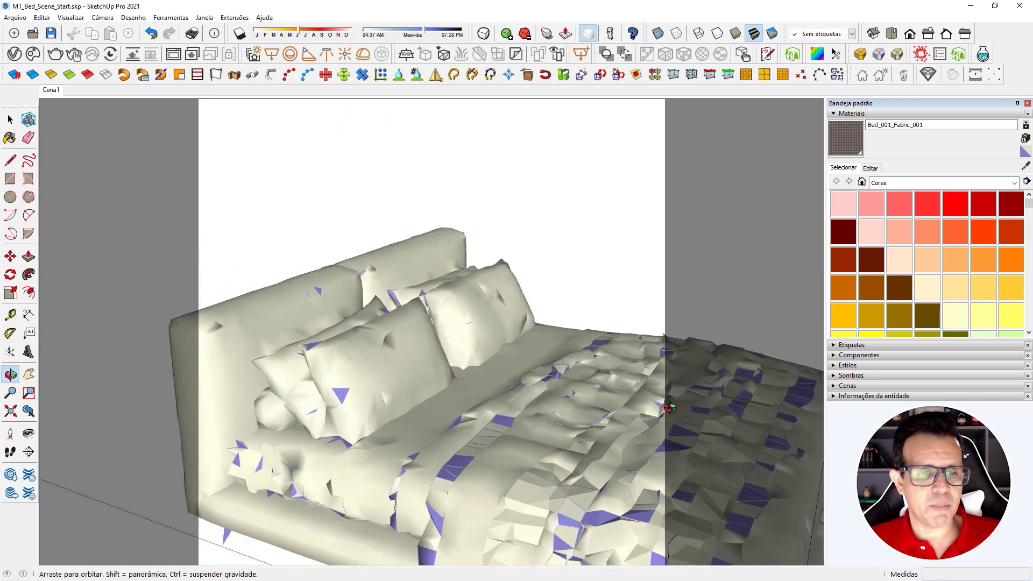
{"action": "key", "text": "space"}
{"action": "scroll", "coordinate": [495, 404], "scroll_direction": "down", "scroll_amount": 5}
{"action": "scroll", "coordinate": [341, 288], "scroll_direction": "down", "scroll_amount": 5}
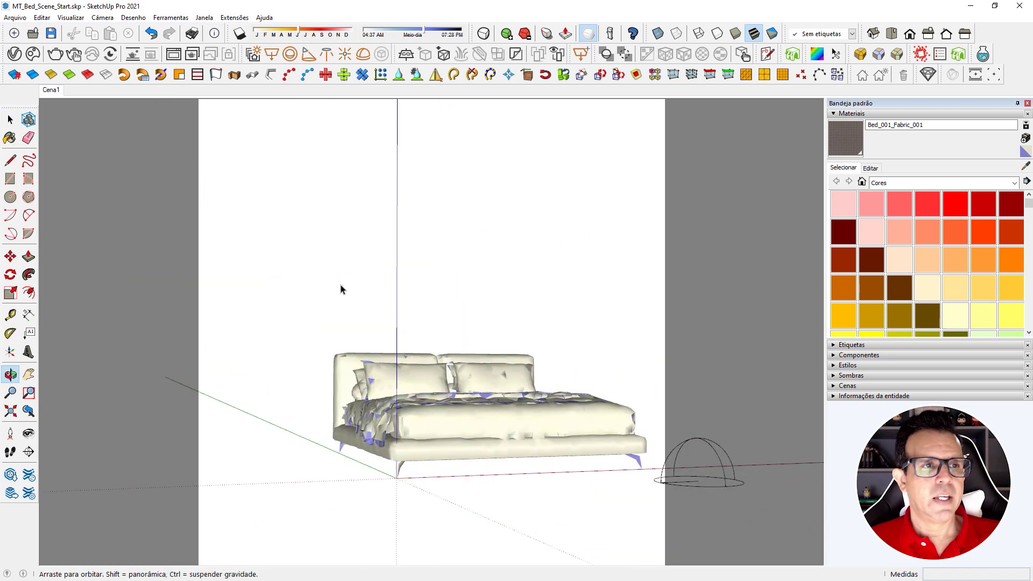
{"action": "left_click", "coordinate": [151, 53]}
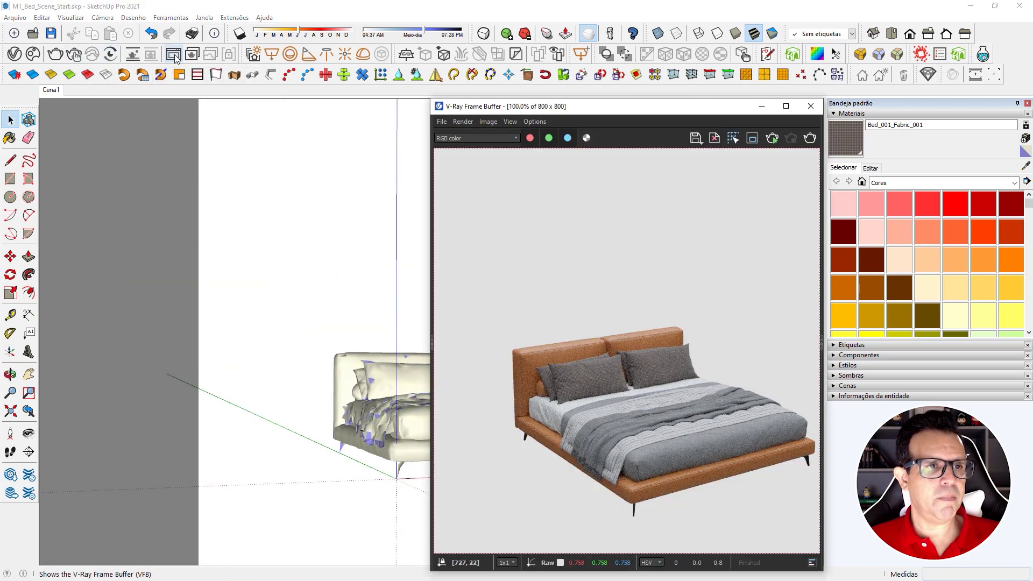
{"action": "left_click", "coordinate": [76, 57]}
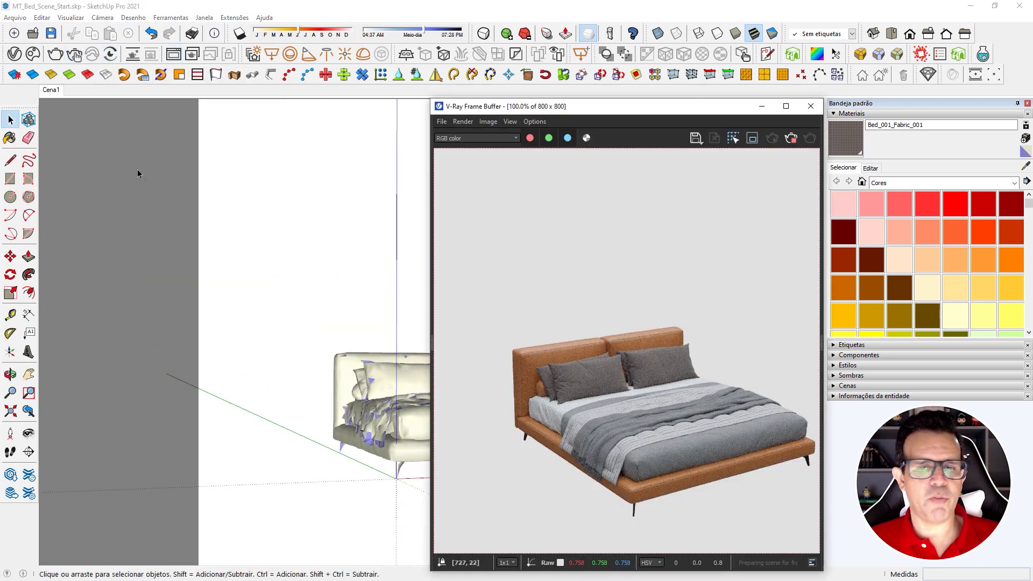
{"action": "mouse_move", "coordinate": [393, 330]}
{"action": "middle_mouse_down"}
{"action": "mouse_move", "coordinate": [383, 390]}
{"action": "mouse_move", "coordinate": [340, 310]}
{"action": "middle_mouse_up"}
{"action": "scroll", "coordinate": [340, 310], "scroll_direction": "up", "scroll_amount": 5}
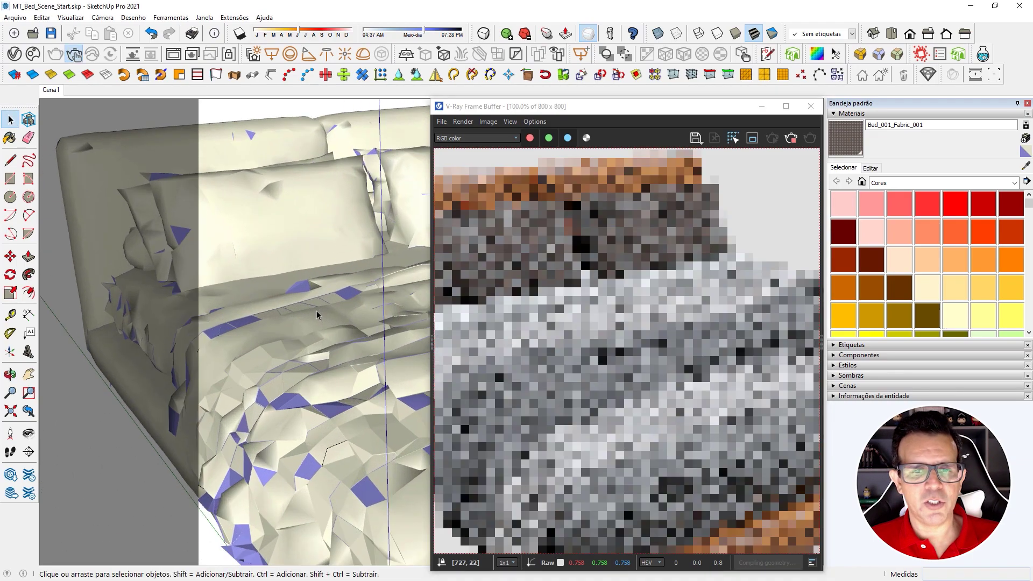
{"action": "scroll", "coordinate": [352, 256], "scroll_direction": "up", "scroll_amount": 3}
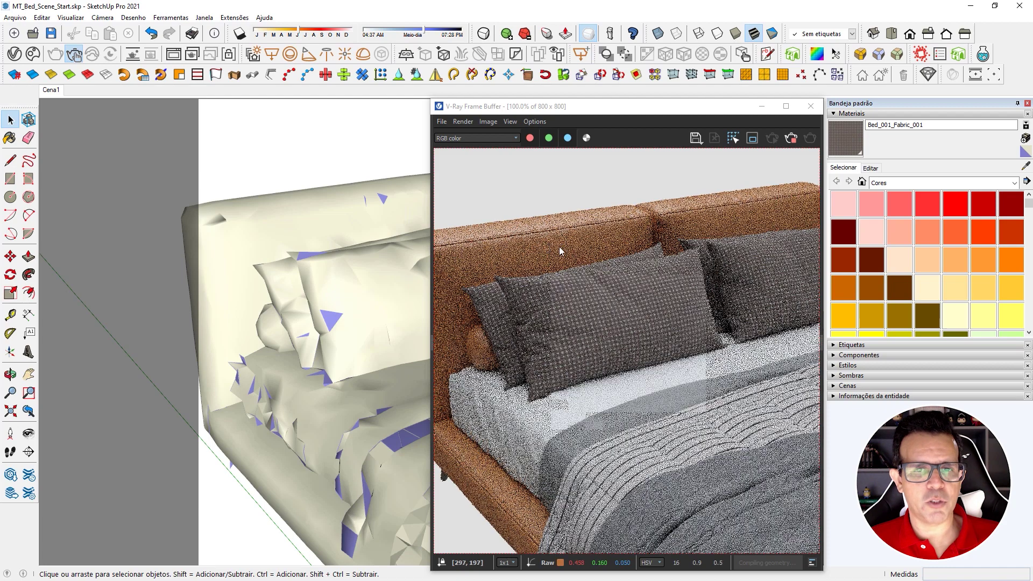
{"action": "scroll", "coordinate": [331, 284], "scroll_direction": "down", "scroll_amount": 1}
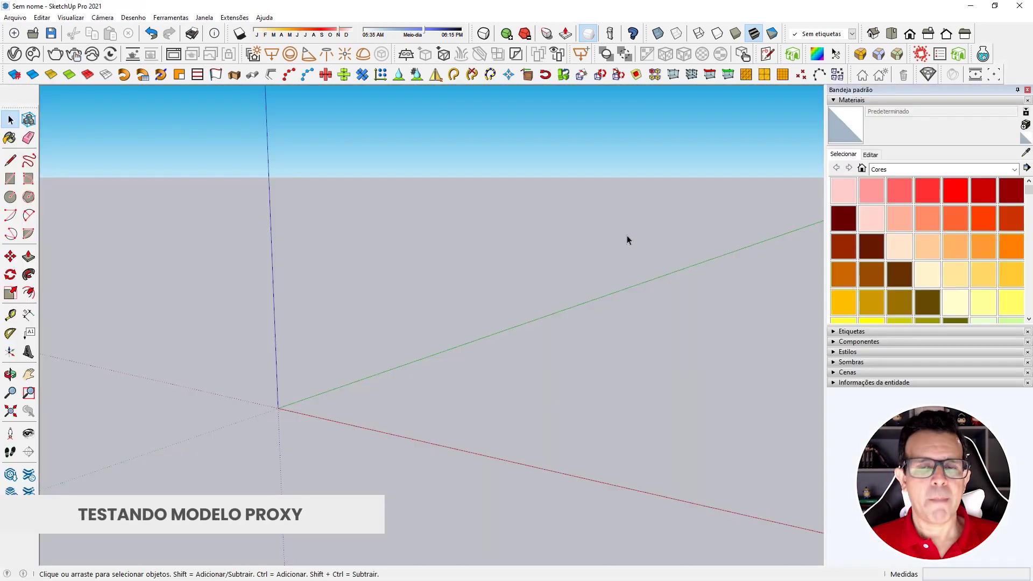
Step: Import Bed_001.vrmesh from the maps folder and place it at the new model's origin
{"action": "left_click", "coordinate": [443, 56]}
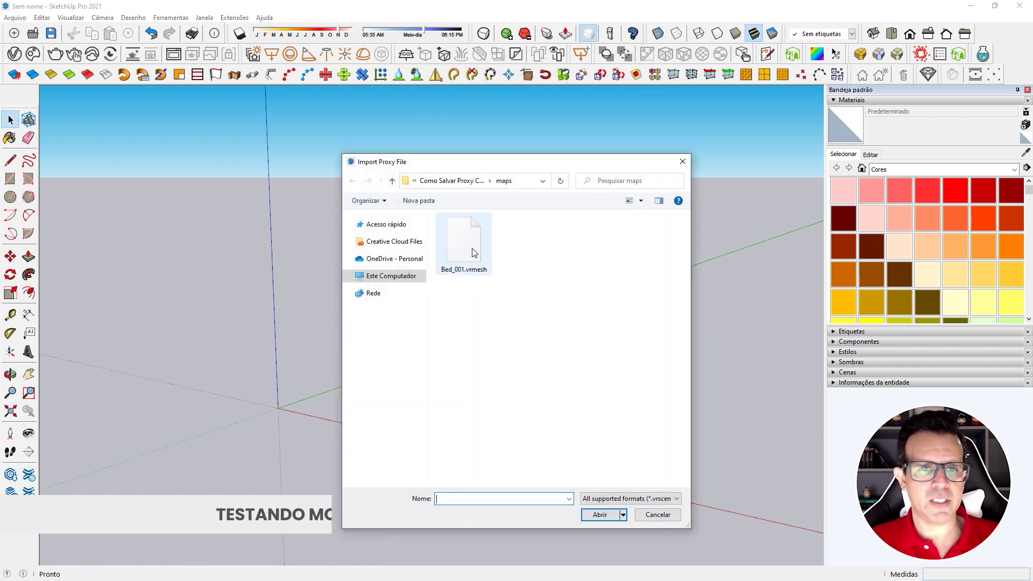
{"action": "left_click", "coordinate": [464, 245]}
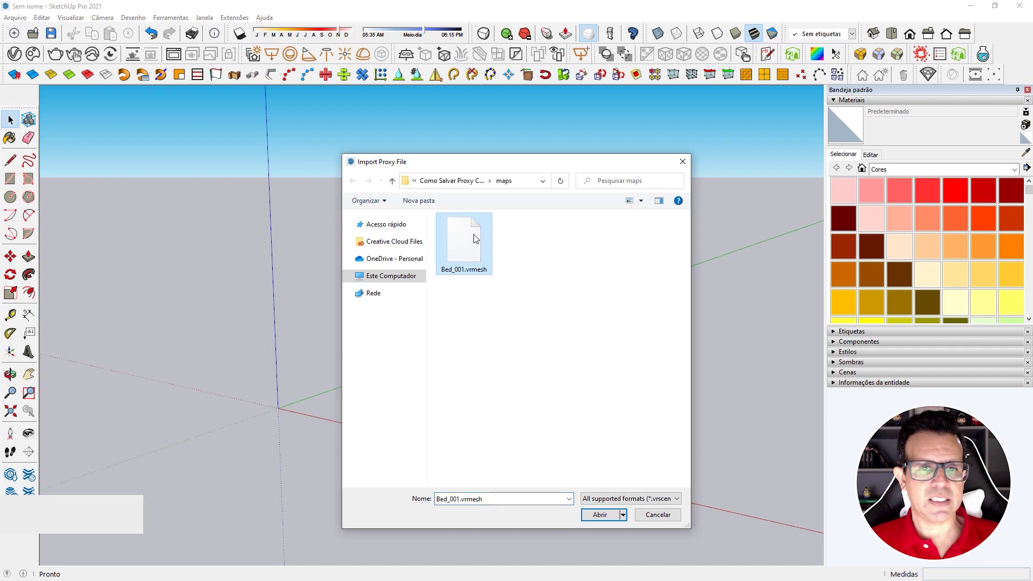
{"action": "left_click", "coordinate": [599, 515]}
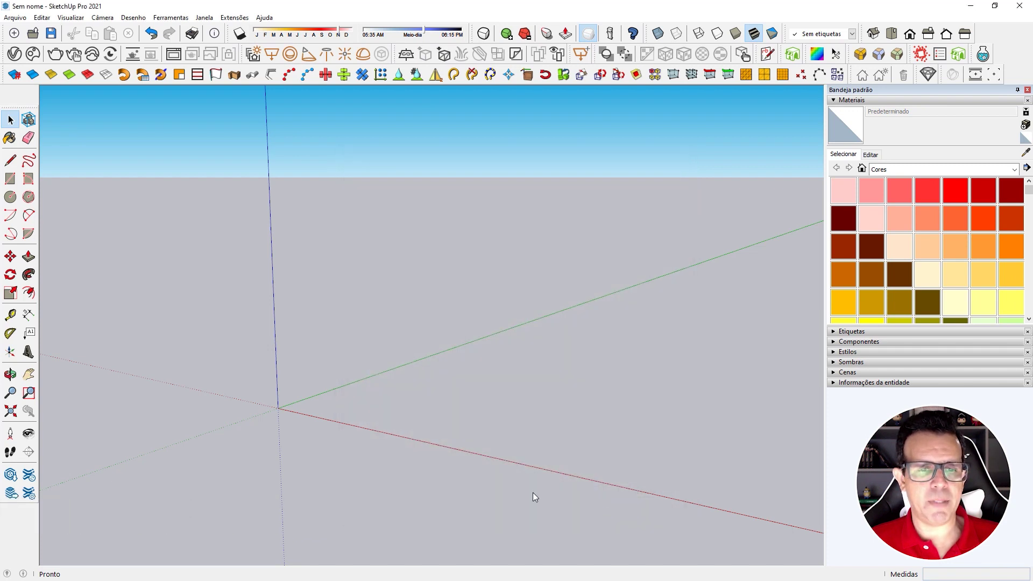
{"action": "left_click", "coordinate": [278, 408]}
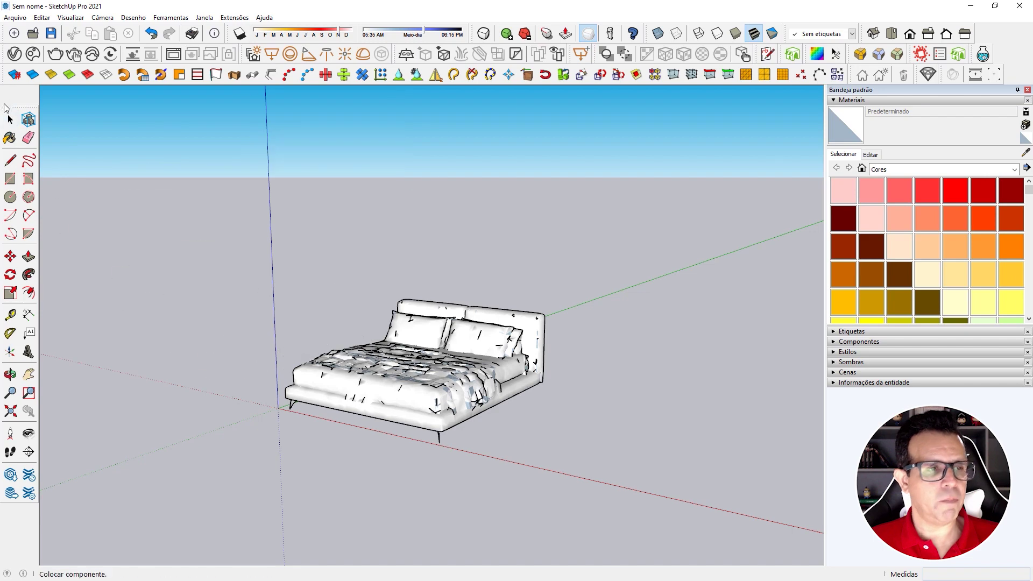
{"action": "left_click", "coordinate": [10, 119]}
{"action": "mouse_move", "coordinate": [307, 323]}
{"action": "middle_mouse_down"}
{"action": "mouse_move", "coordinate": [643, 320]}
{"action": "mouse_move", "coordinate": [431, 305]}
{"action": "mouse_move", "coordinate": [425, 345]}
{"action": "middle_mouse_up"}
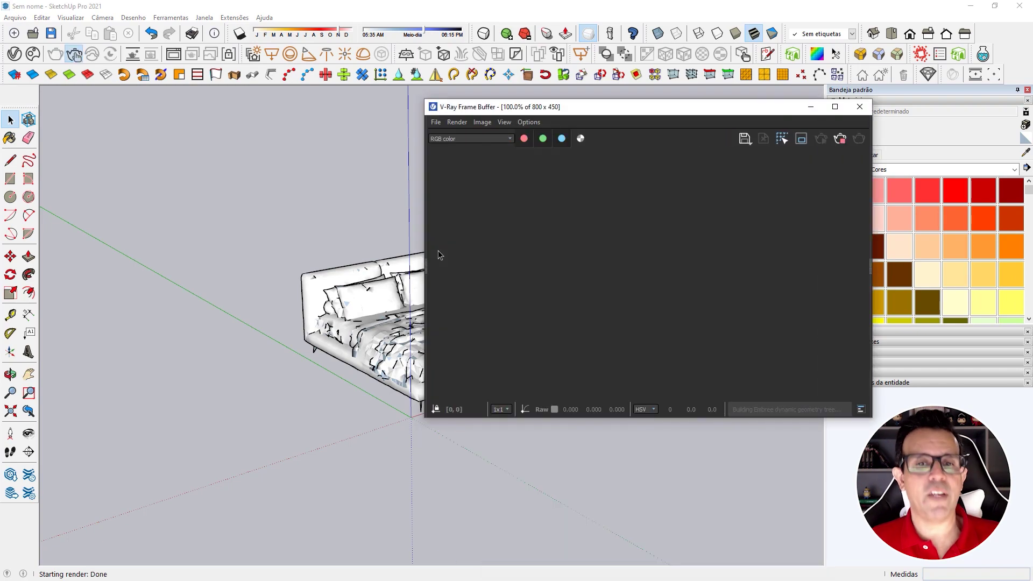
Step: Zoom and orbit to a lower view of the proxy bed rendered in placeholder colours
{"action": "scroll", "coordinate": [379, 311], "scroll_direction": "up", "scroll_amount": 3}
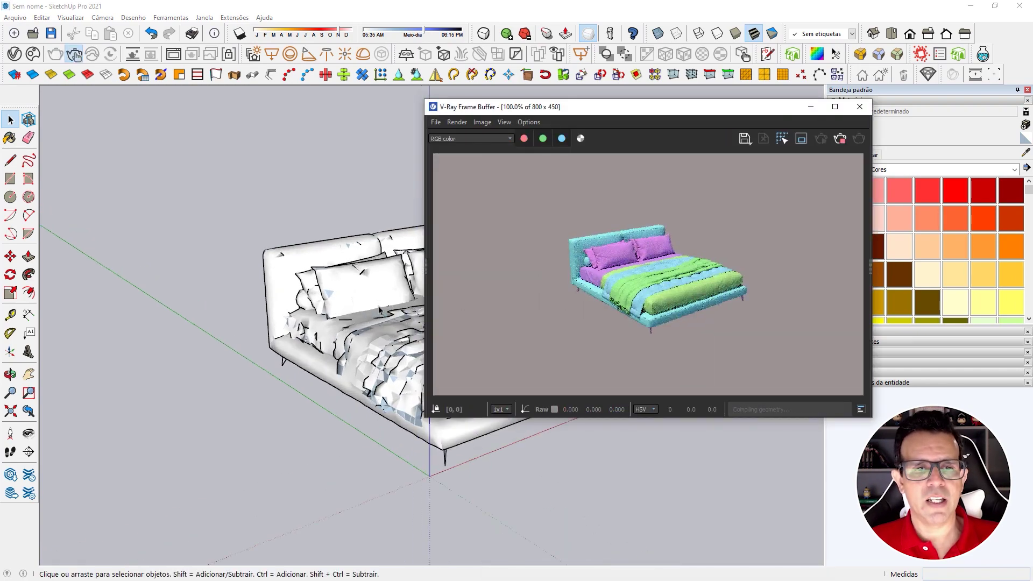
{"action": "scroll", "coordinate": [379, 311], "scroll_direction": "up", "scroll_amount": 5}
{"action": "mouse_move", "coordinate": [380, 310]}
{"action": "middle_mouse_down"}
{"action": "mouse_move", "coordinate": [273, 273]}
{"action": "mouse_move", "coordinate": [307, 295]}
{"action": "mouse_move", "coordinate": [351, 366]}
{"action": "middle_mouse_up"}
{"action": "scroll", "coordinate": [307, 295], "scroll_direction": "down", "scroll_amount": 5}
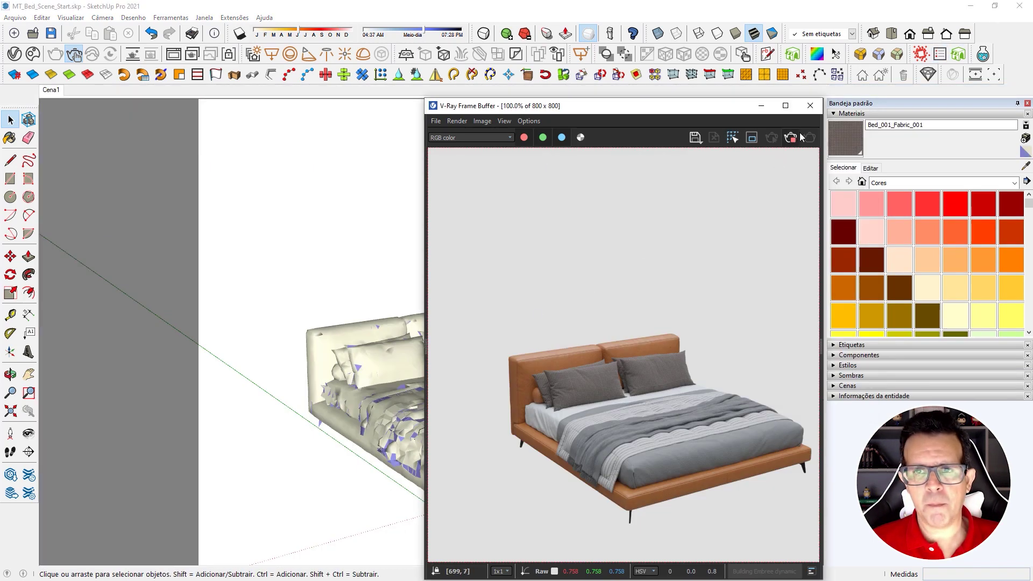
Step: Stop the render, close the frame buffer, and show Bed_001#1's proxy settings in the Asset Editor
{"action": "left_click", "coordinate": [790, 137]}
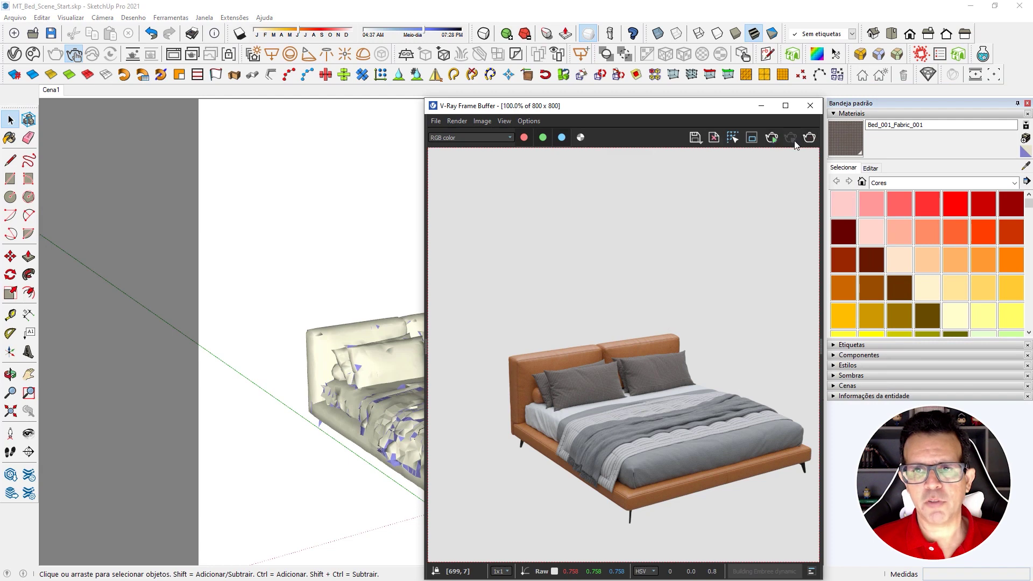
{"action": "left_click", "coordinate": [811, 106]}
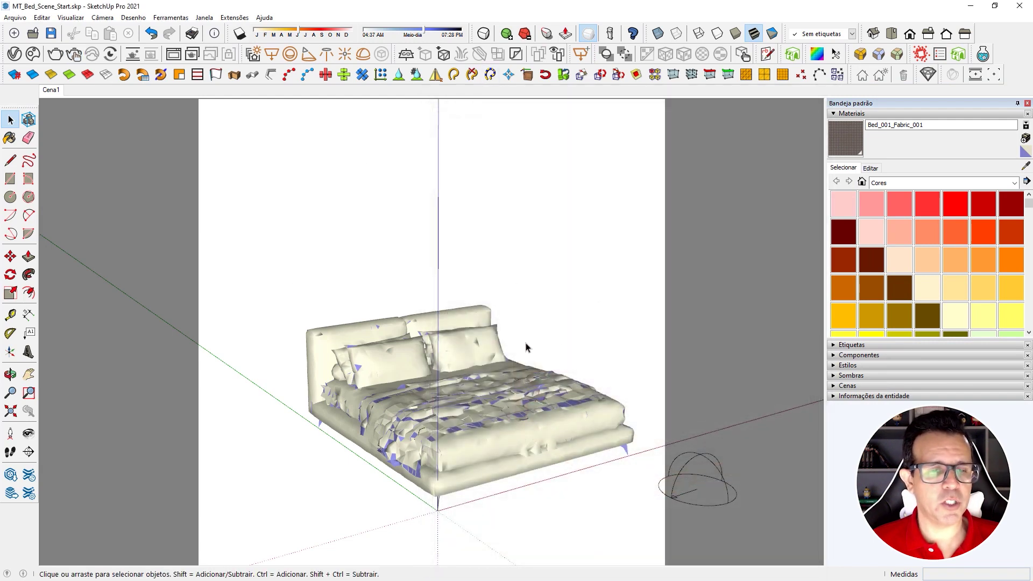
{"action": "left_click", "coordinate": [14, 54]}
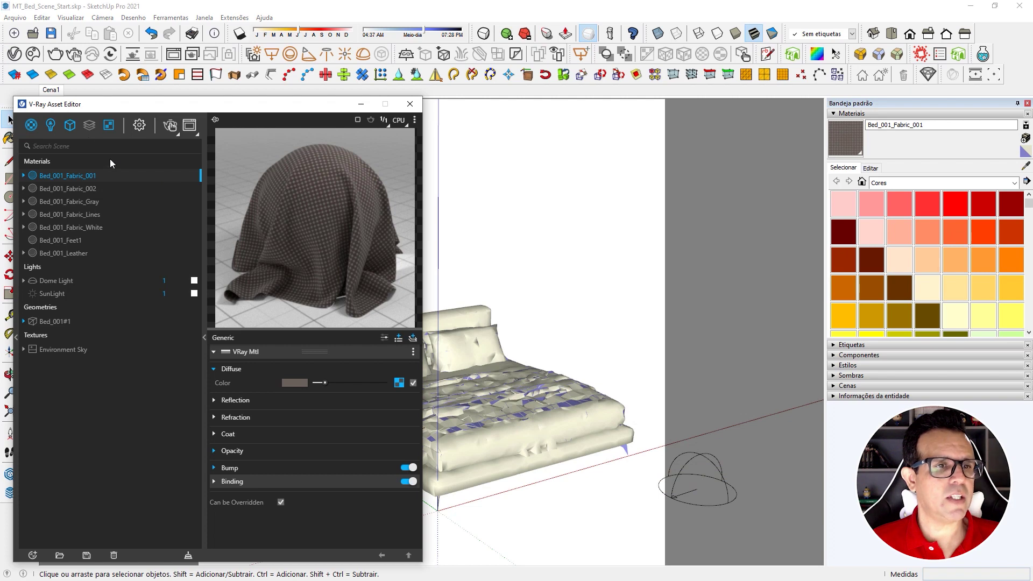
{"action": "left_click", "coordinate": [51, 322]}
{"action": "left_click_drag", "start_coordinate": [196, 106], "coordinate": [412, 104]}
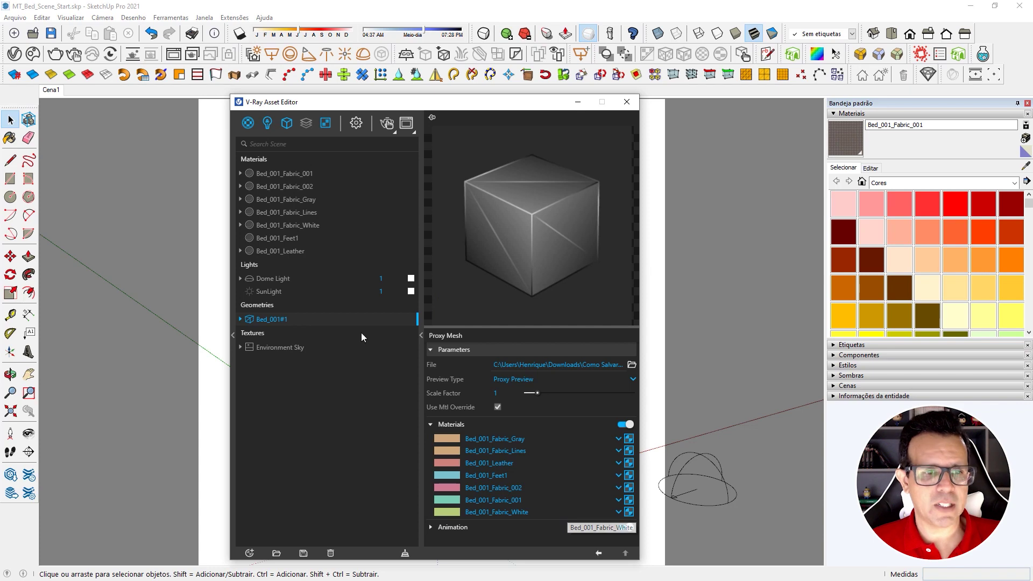
Step: Create a new 'assets' folder in the project folder for the V-Ray library
{"action": "left_click", "coordinate": [234, 337]}
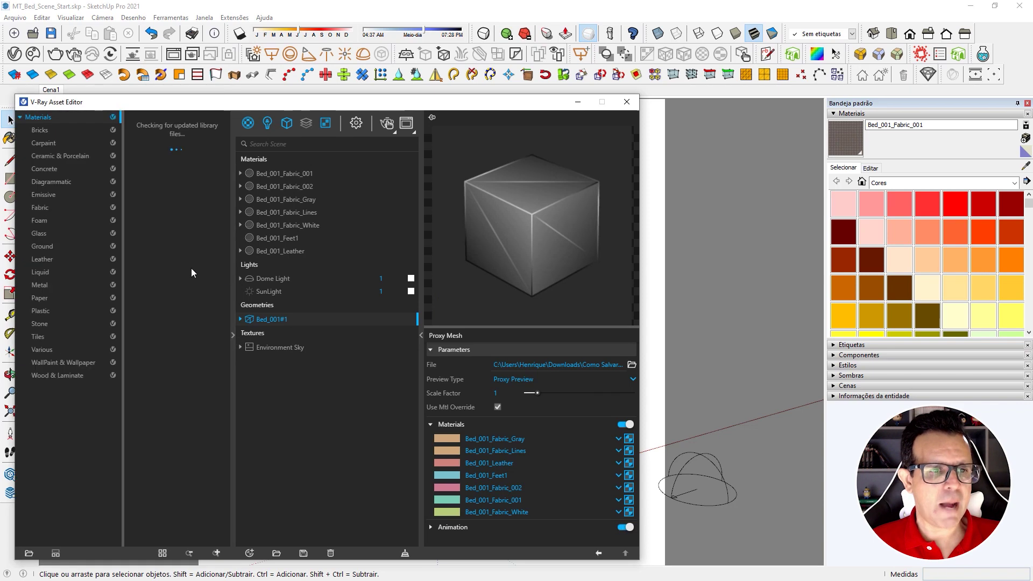
{"action": "left_click_drag", "start_coordinate": [271, 108], "coordinate": [340, 94]}
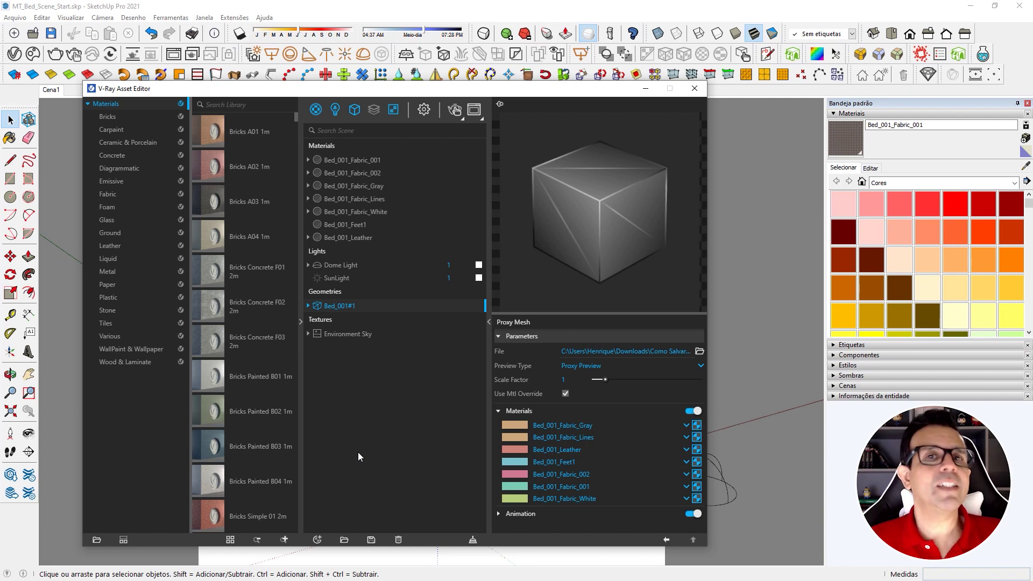
{"action": "left_click", "coordinate": [97, 540]}
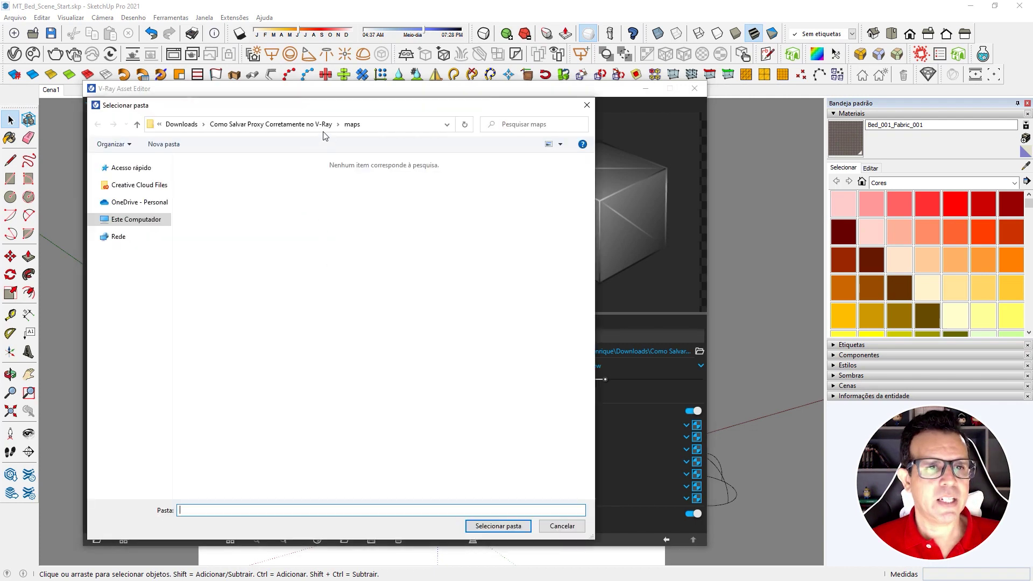
{"action": "left_click", "coordinate": [309, 125]}
{"action": "left_click", "coordinate": [163, 144]}
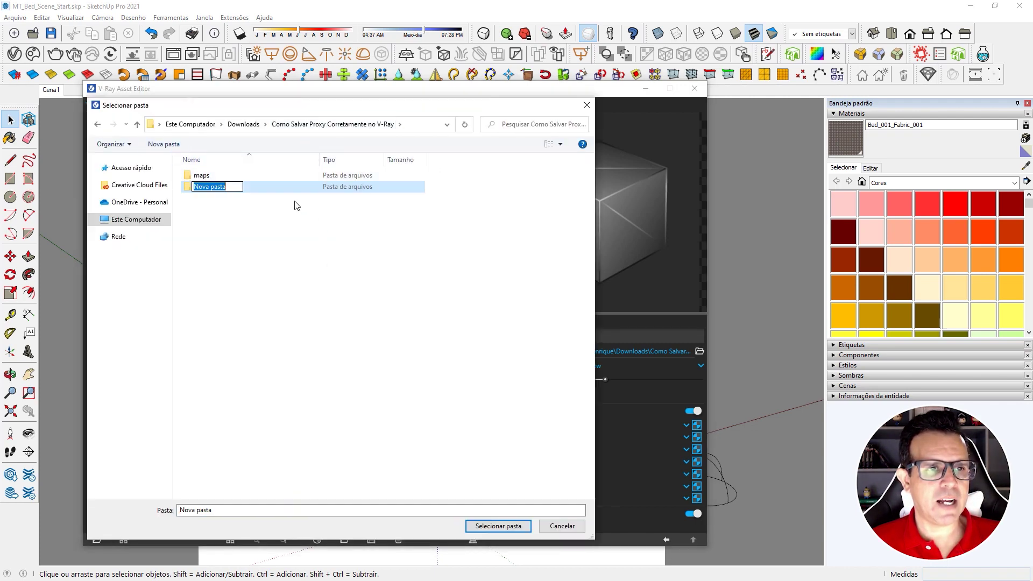
{"action": "type", "text": "assets"}
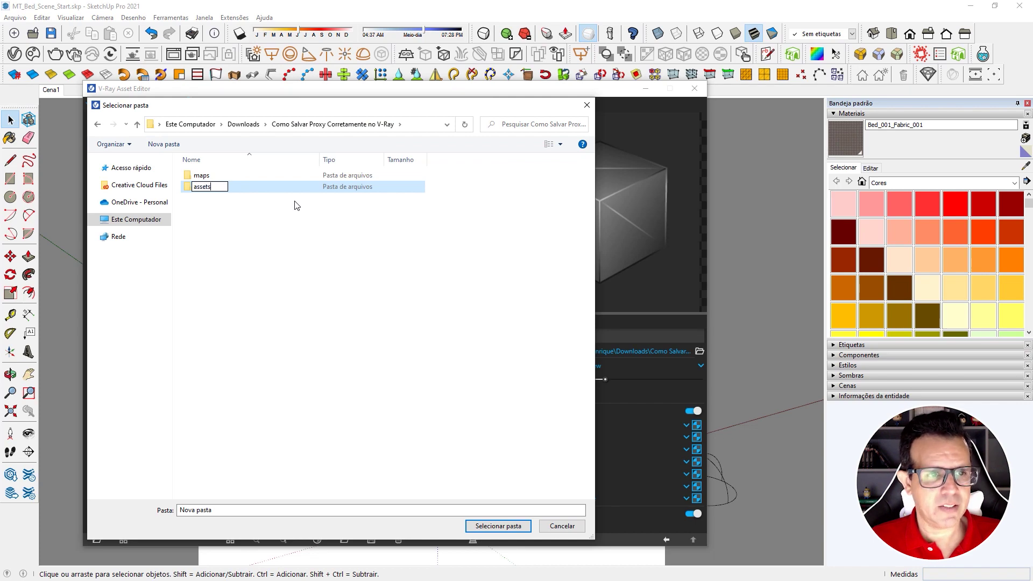
{"action": "key", "text": "Return"}
Step: Add the assets folder as a library and save Bed_001#1 into it
{"action": "double_click", "coordinate": [206, 178]}
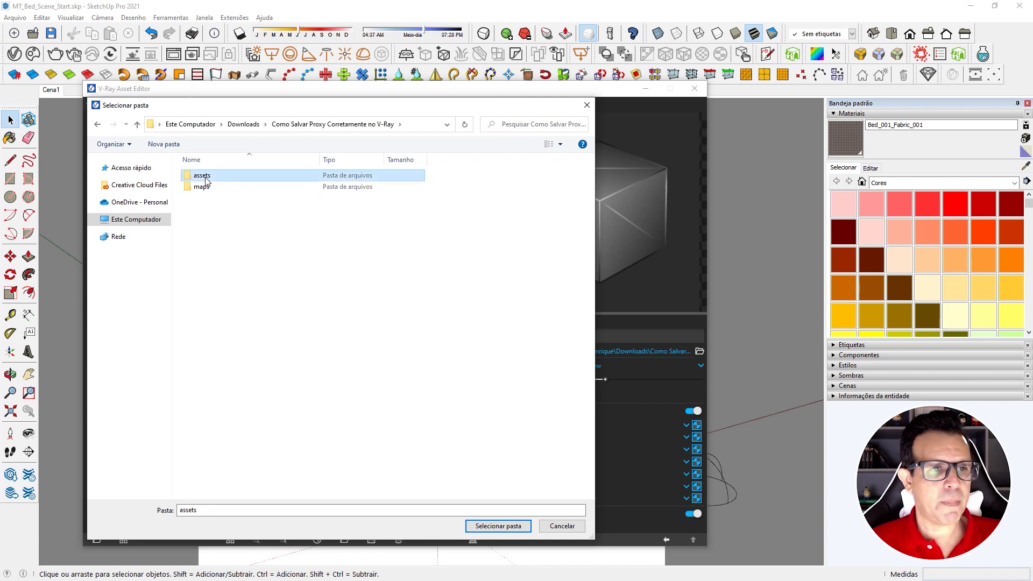
{"action": "left_click", "coordinate": [498, 526]}
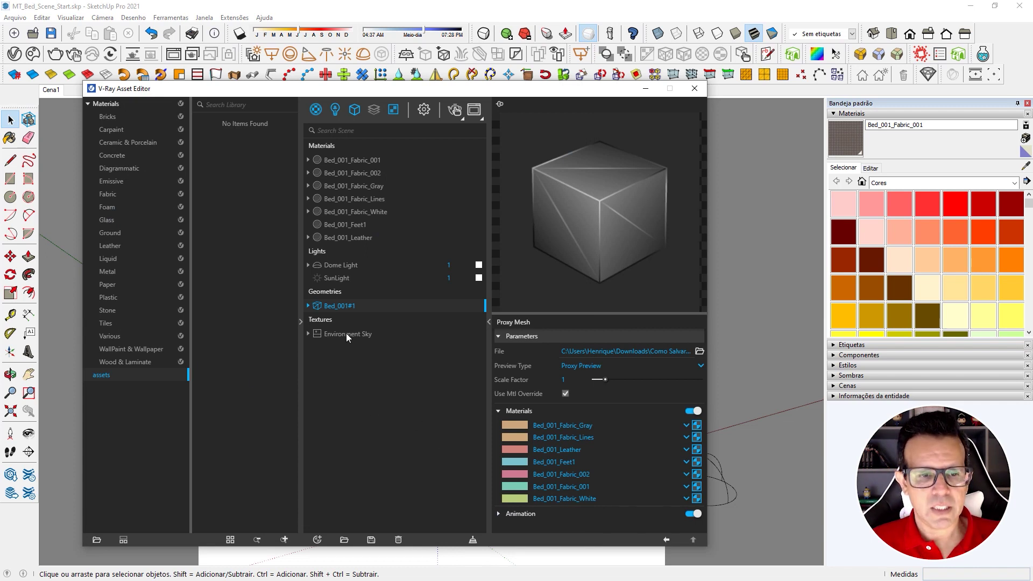
{"action": "left_click_drag", "start_coordinate": [340, 309], "coordinate": [258, 269]}
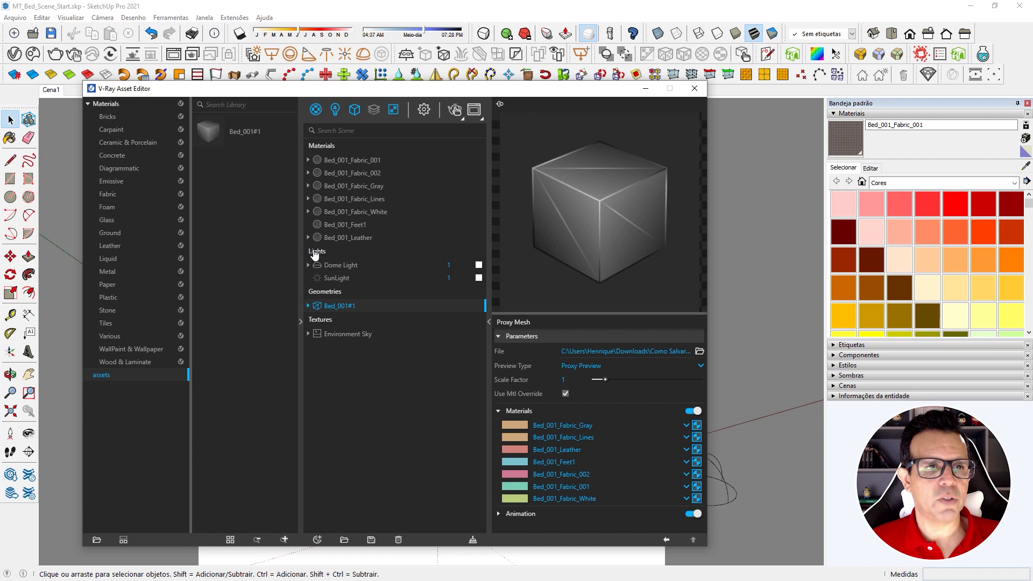
{"action": "left_click", "coordinate": [455, 110]}
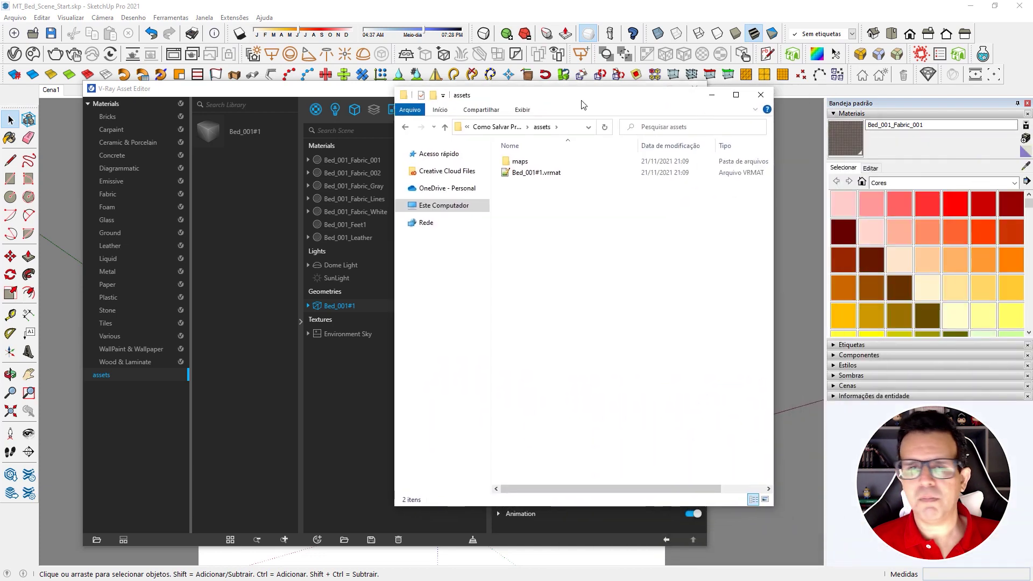
Step: Check Bed_001#1.vrmat and the maps subfolder's files in Explorer, then return to SketchUp
{"action": "left_click", "coordinate": [532, 175]}
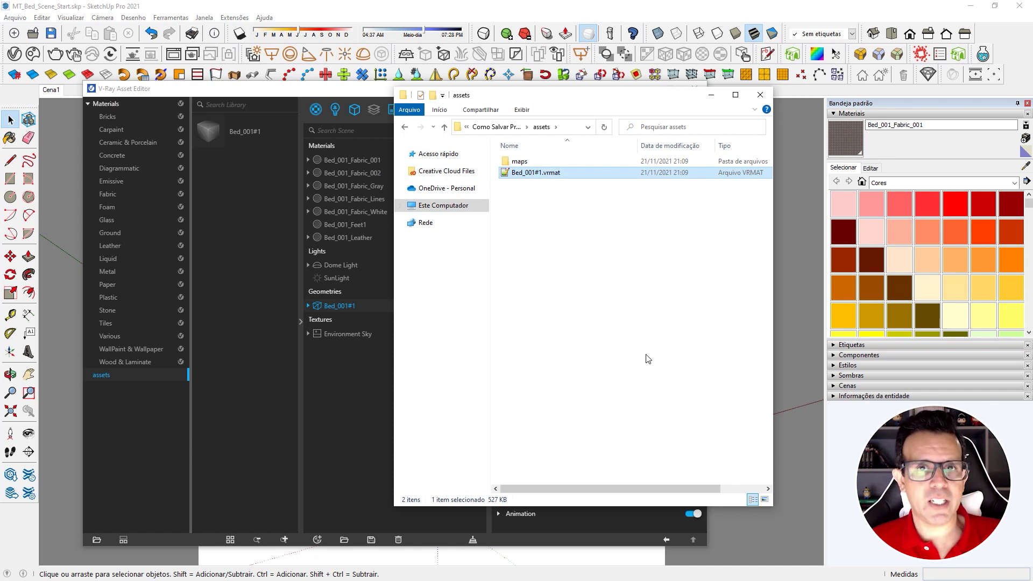
{"action": "double_click", "coordinate": [520, 165]}
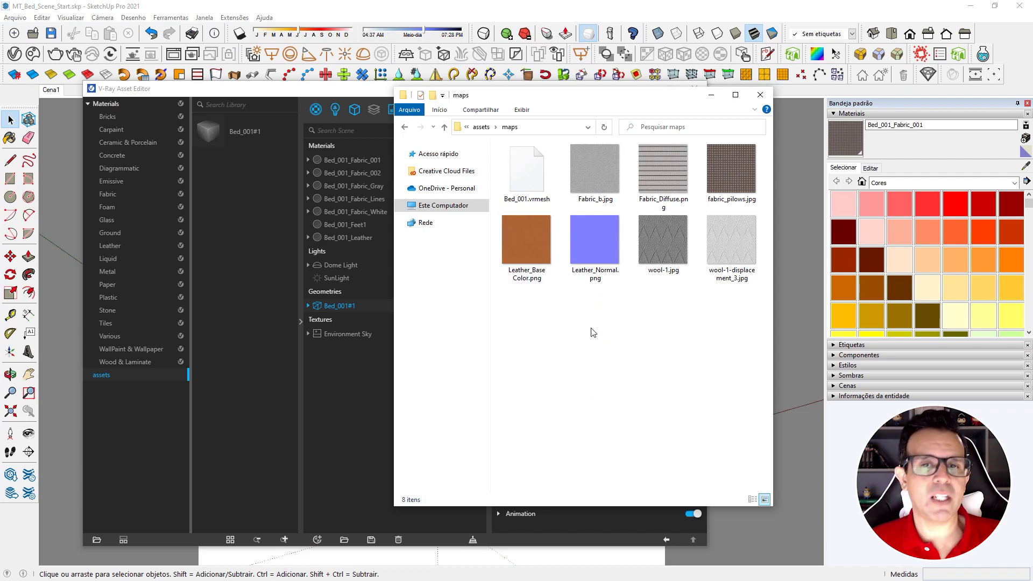
{"action": "left_click", "coordinate": [230, 147]}
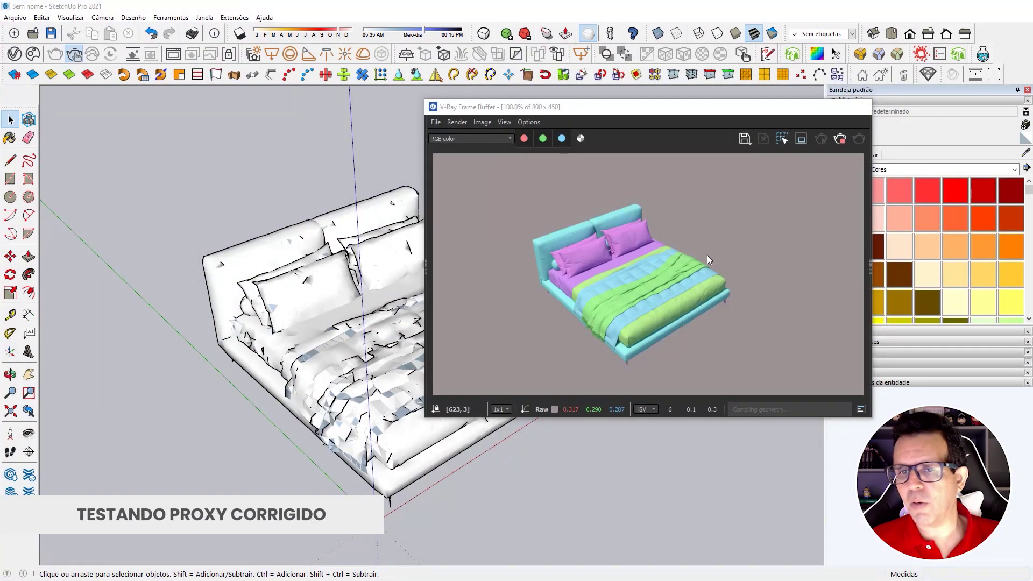
Step: Delete the bed proxy and purge unused components from Model Info Statistics
{"action": "left_click", "coordinate": [325, 346]}
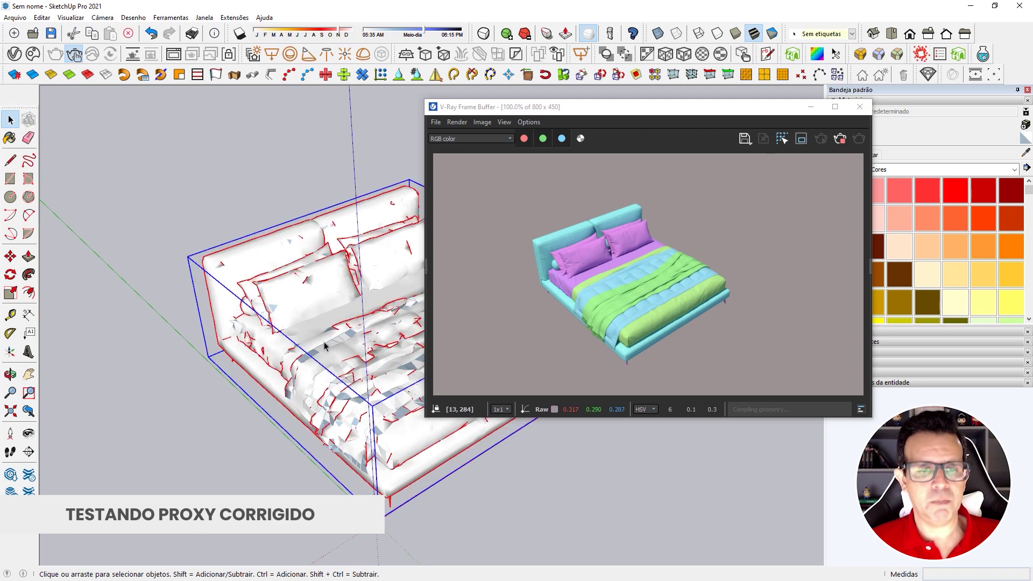
{"action": "key", "text": "Delete"}
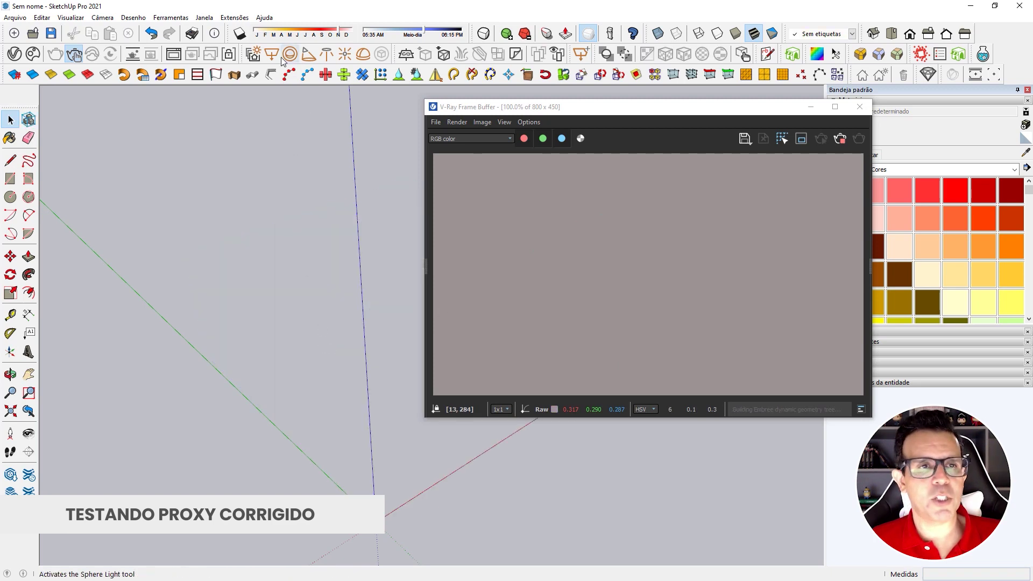
{"action": "left_click", "coordinate": [214, 33]}
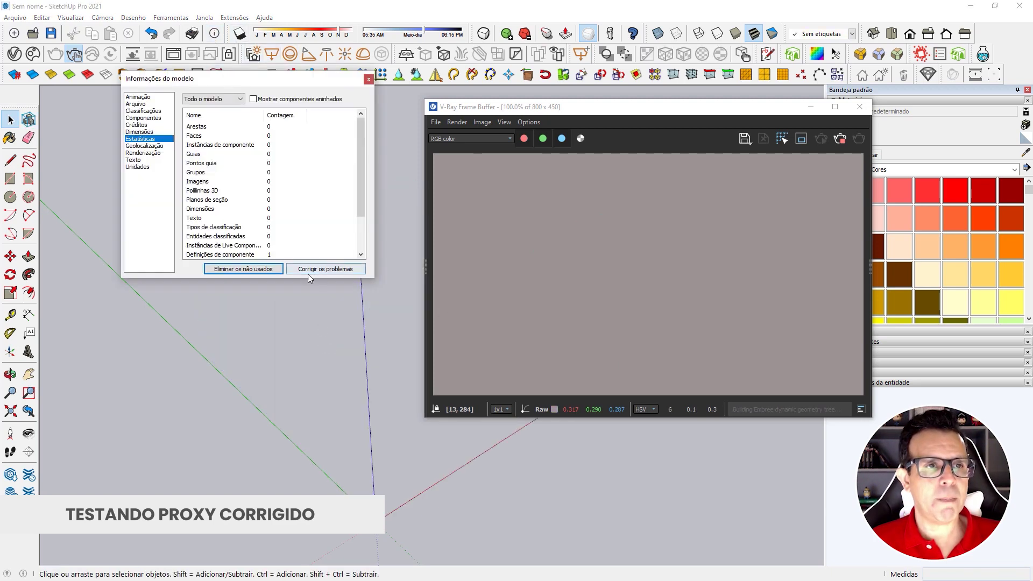
{"action": "left_click", "coordinate": [263, 270]}
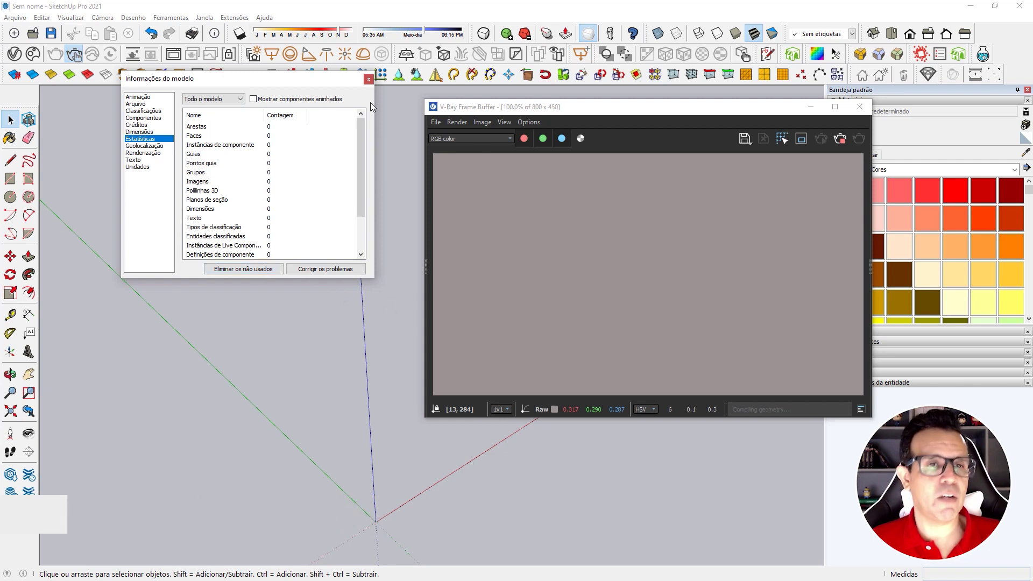
{"action": "left_click", "coordinate": [369, 80]}
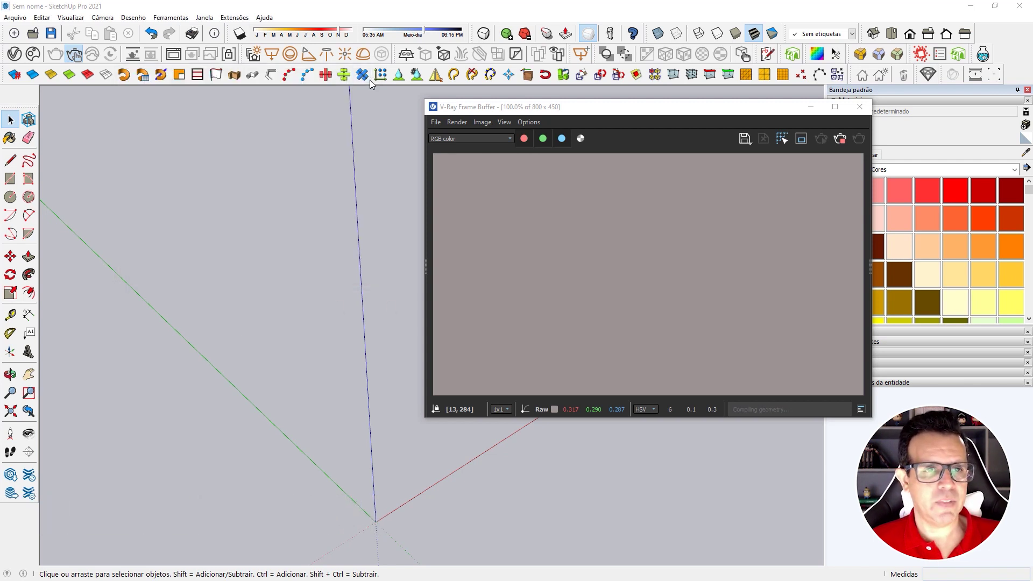
{"action": "left_click", "coordinate": [14, 54]}
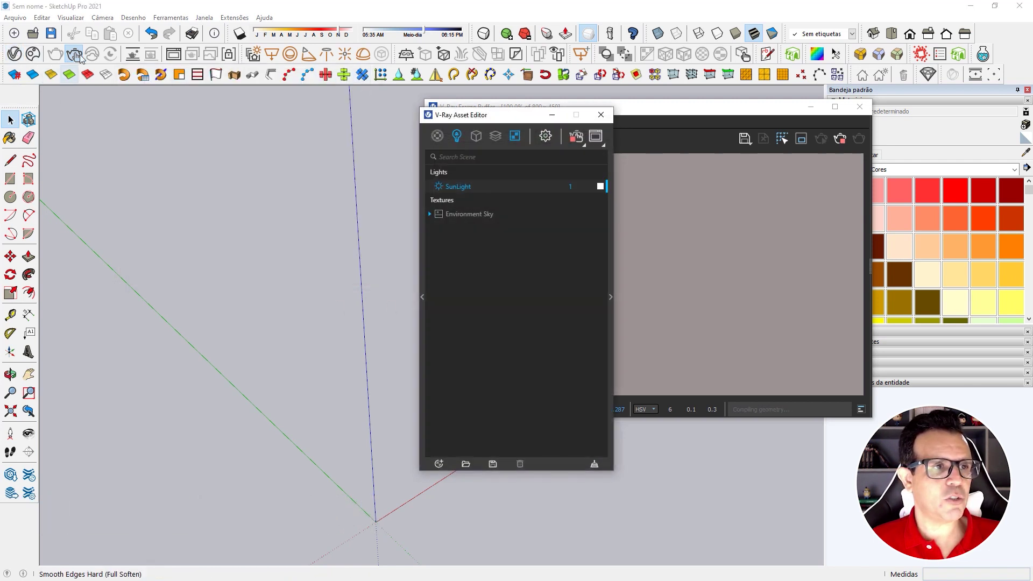
Step: Add the assets folder as a V-Ray library and drag Bed_001#1 into the scene's Geometries
{"action": "left_click", "coordinate": [423, 297]}
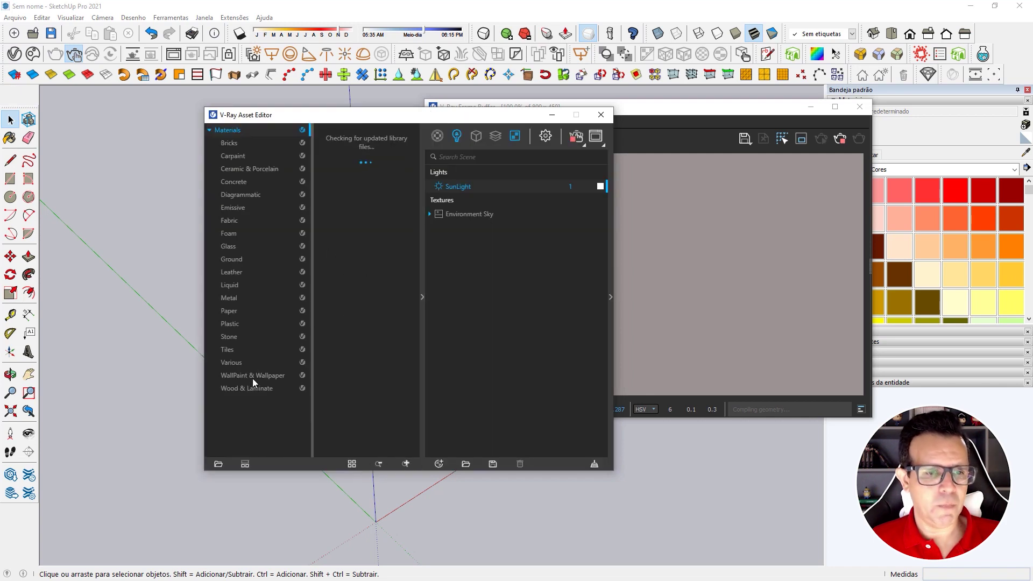
{"action": "left_click", "coordinate": [218, 464]}
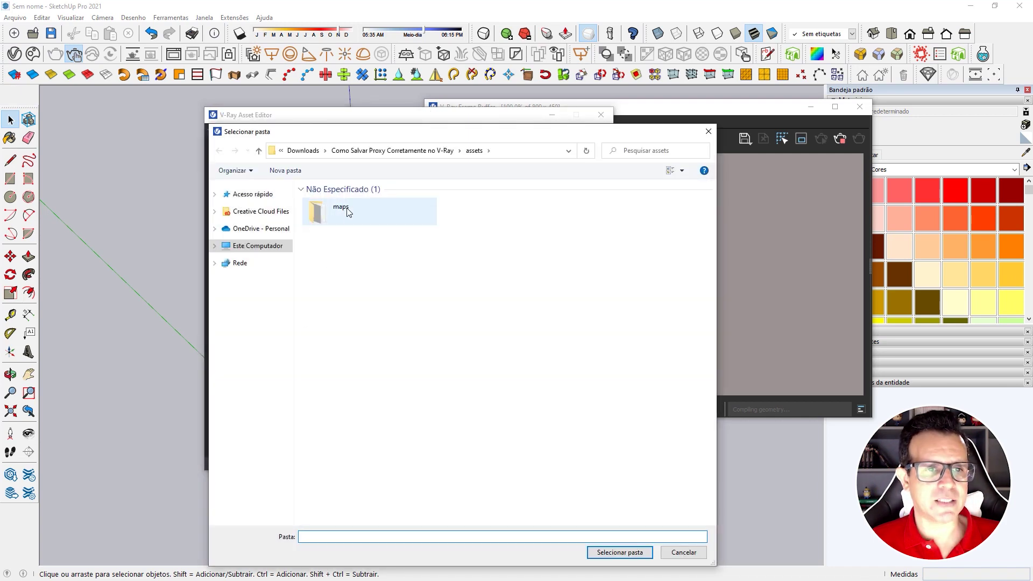
{"action": "left_click", "coordinate": [475, 151]}
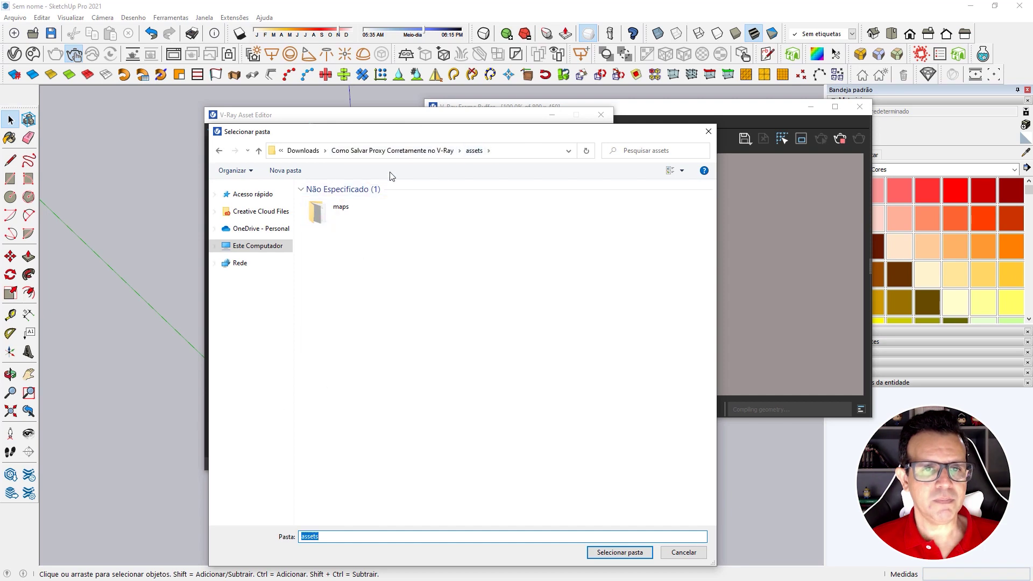
{"action": "left_click", "coordinate": [392, 151]}
{"action": "left_click", "coordinate": [326, 201]}
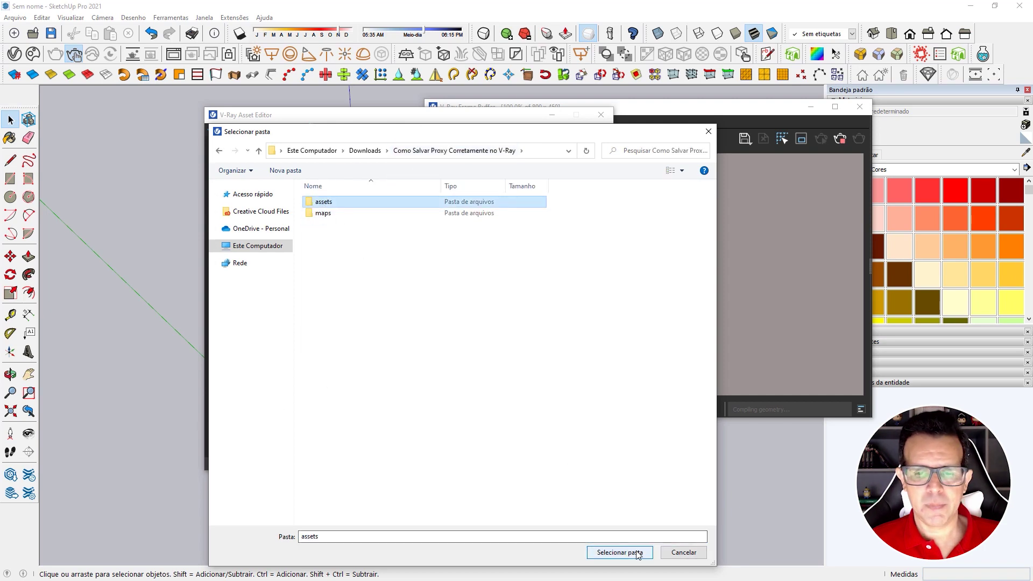
{"action": "left_click", "coordinate": [620, 553]}
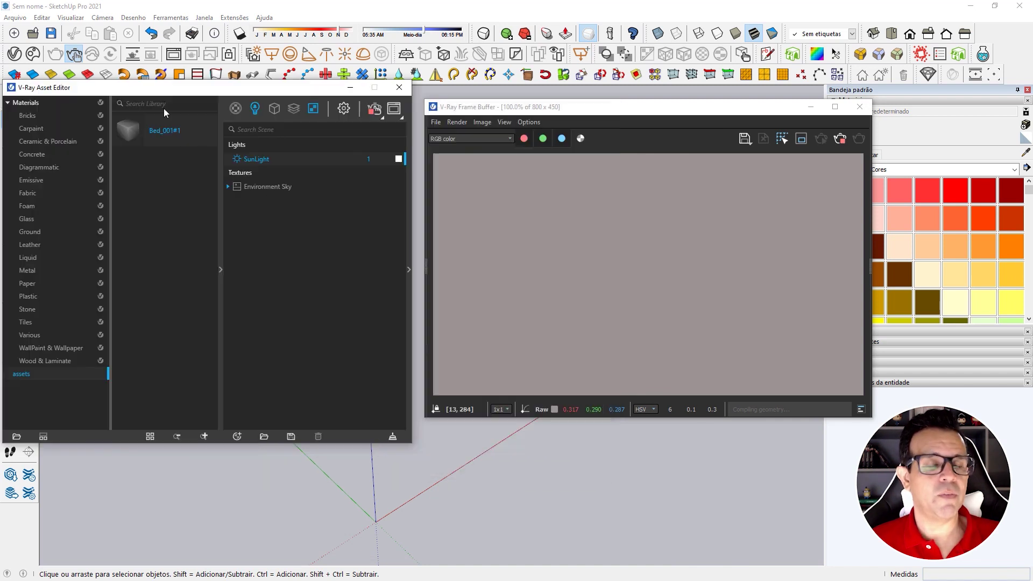
{"action": "mouse_move", "coordinate": [135, 124]}
{"action": "left_mouse_down"}
{"action": "mouse_move", "coordinate": [348, 230]}
{"action": "mouse_move", "coordinate": [395, 219]}
{"action": "left_mouse_up"}
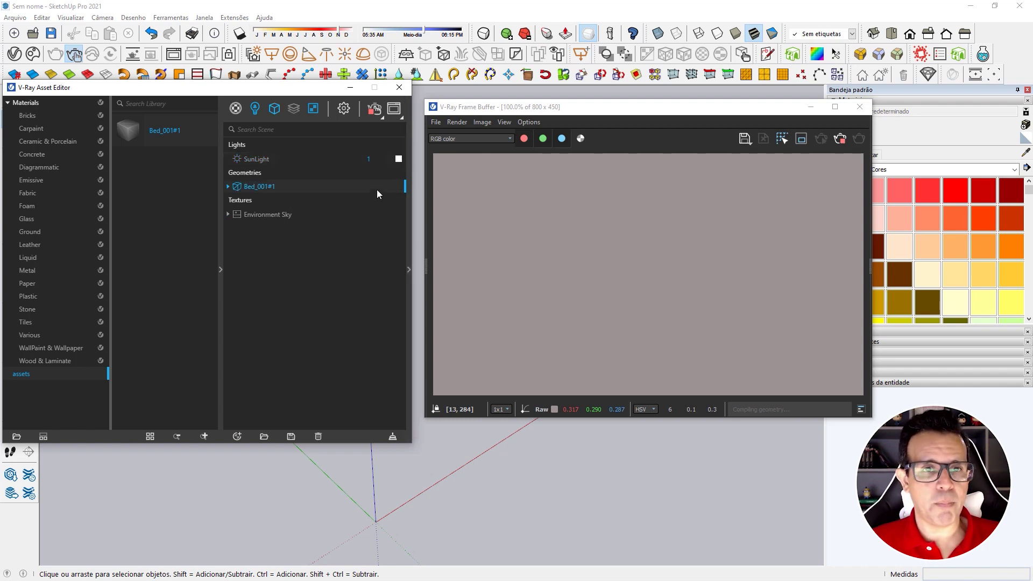
{"action": "mouse_move", "coordinate": [250, 186]}
{"action": "left_mouse_down"}
{"action": "mouse_move", "coordinate": [403, 359]}
{"action": "mouse_move", "coordinate": [475, 484]}
{"action": "left_mouse_up"}
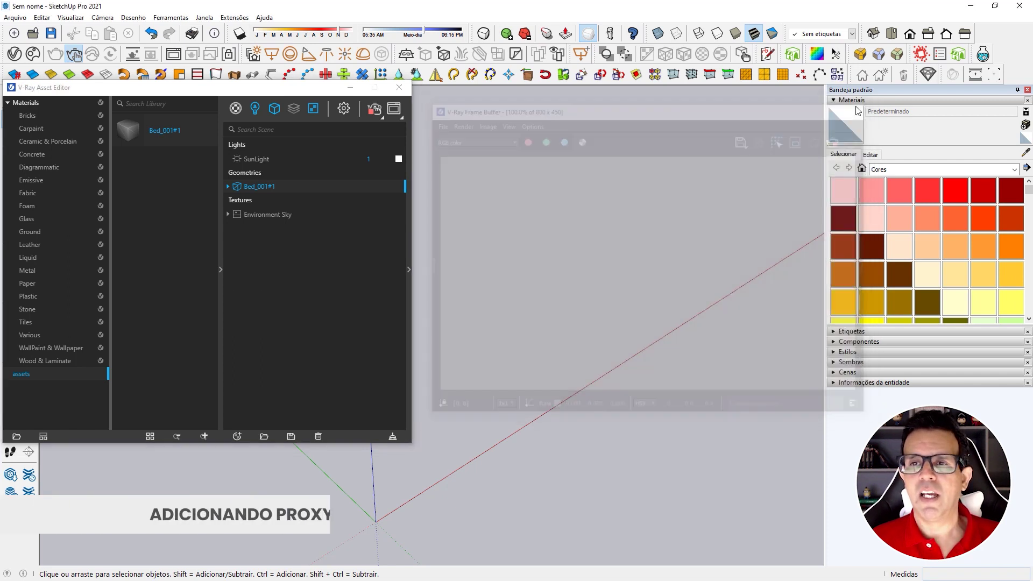
Step: Place the Bed_001#1 proxy from the In Model components at the origin and select it
{"action": "left_click", "coordinate": [835, 101]}
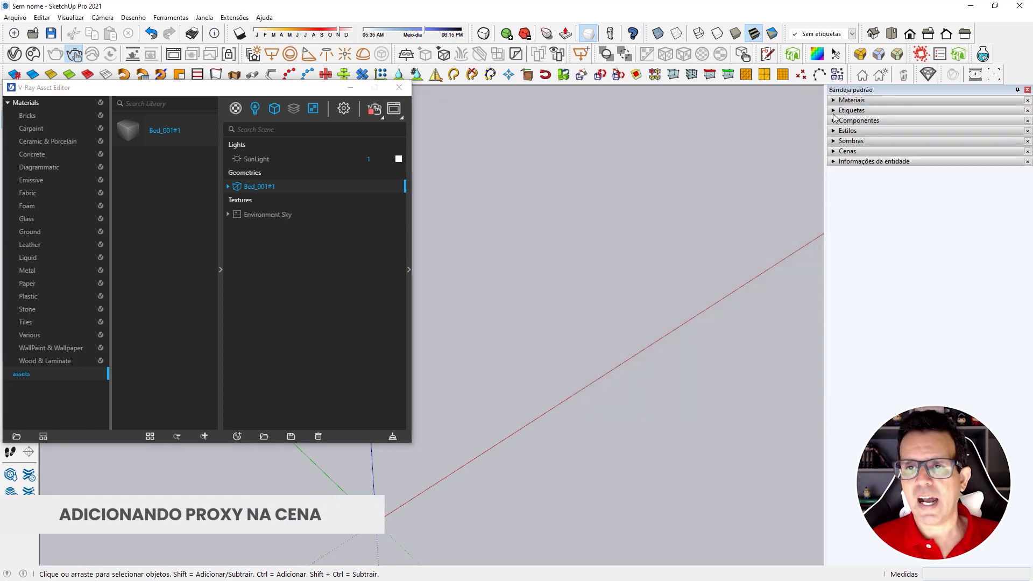
{"action": "left_click", "coordinate": [833, 121]}
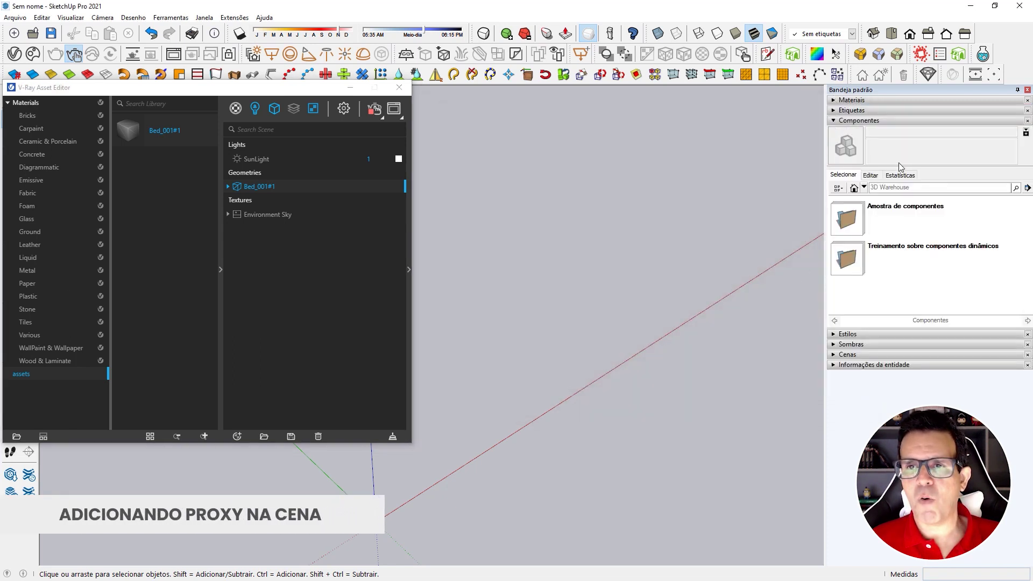
{"action": "left_click", "coordinate": [855, 188]}
{"action": "left_click", "coordinate": [841, 226]}
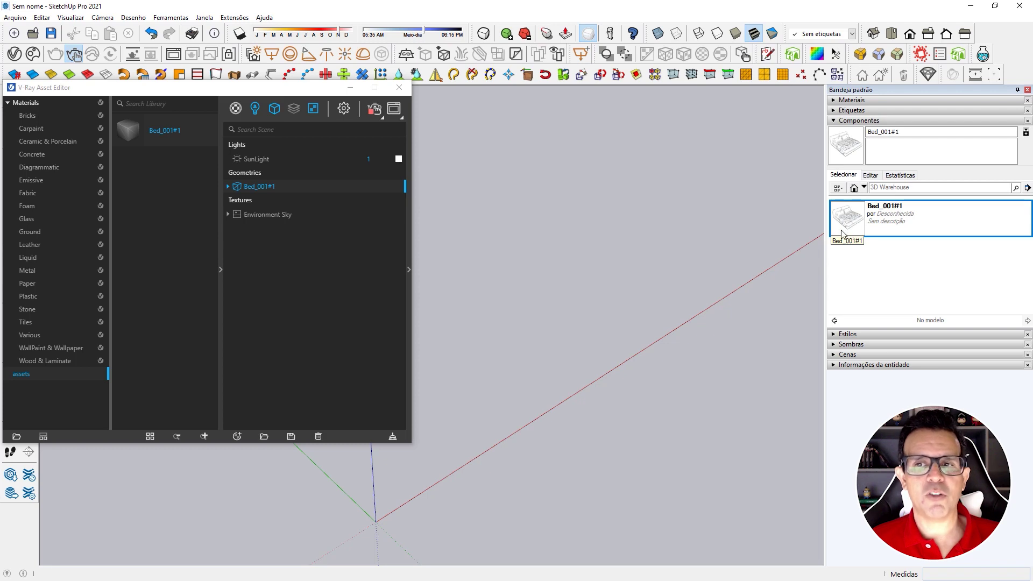
{"action": "left_click", "coordinate": [377, 521]}
{"action": "left_click", "coordinate": [350, 88]}
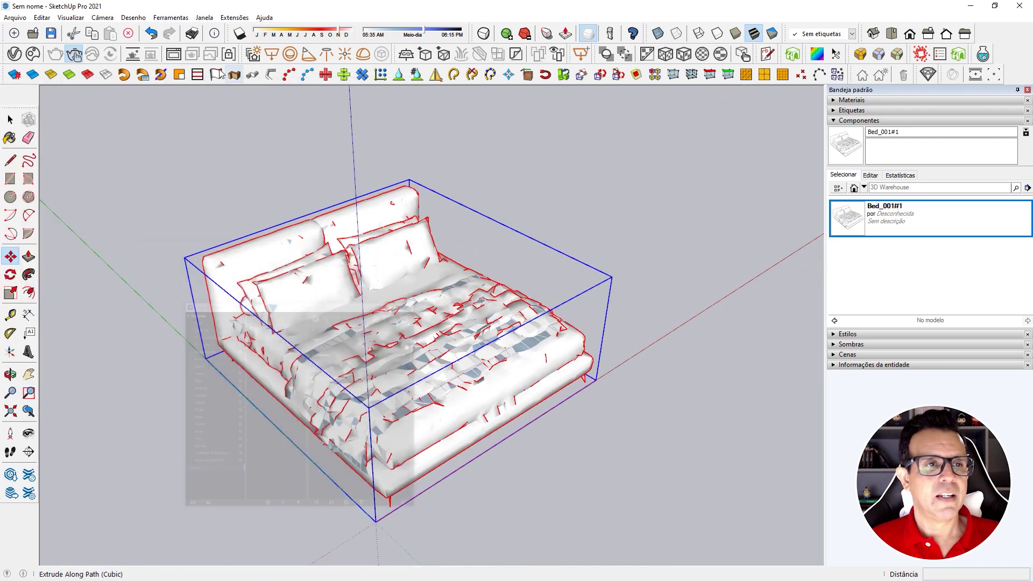
Step: Orbit and zoom in on the bed with Move active so V-Ray re-renders its orange and grey materials
{"action": "left_click", "coordinate": [173, 54]}
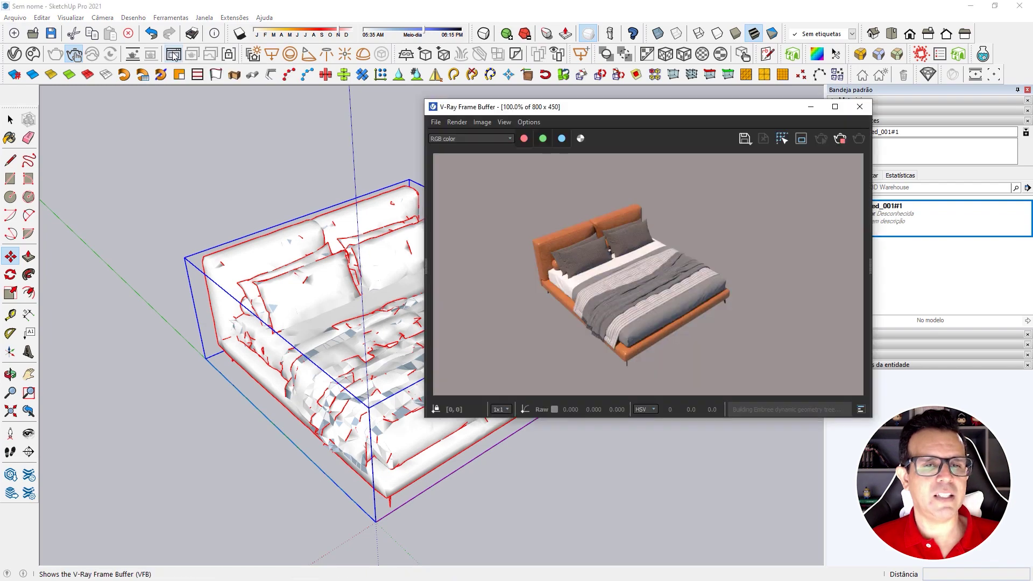
{"action": "mouse_move", "coordinate": [230, 251]}
{"action": "middle_mouse_down"}
{"action": "mouse_move", "coordinate": [215, 292]}
{"action": "mouse_move", "coordinate": [280, 319]}
{"action": "mouse_move", "coordinate": [304, 366]}
{"action": "mouse_move", "coordinate": [329, 312]}
{"action": "middle_mouse_up"}
{"action": "scroll", "coordinate": [215, 293], "scroll_direction": "up", "scroll_amount": 5}
{"action": "key", "text": "m"}
{"action": "scroll", "coordinate": [280, 319], "scroll_direction": "down", "scroll_amount": 3}
{"action": "scroll", "coordinate": [305, 366], "scroll_direction": "down", "scroll_amount": 3}
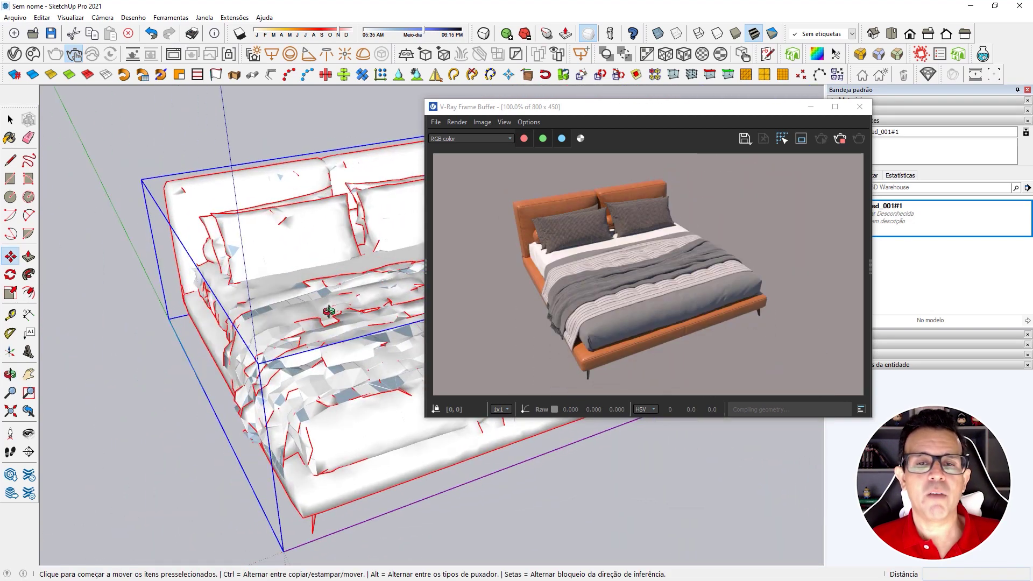